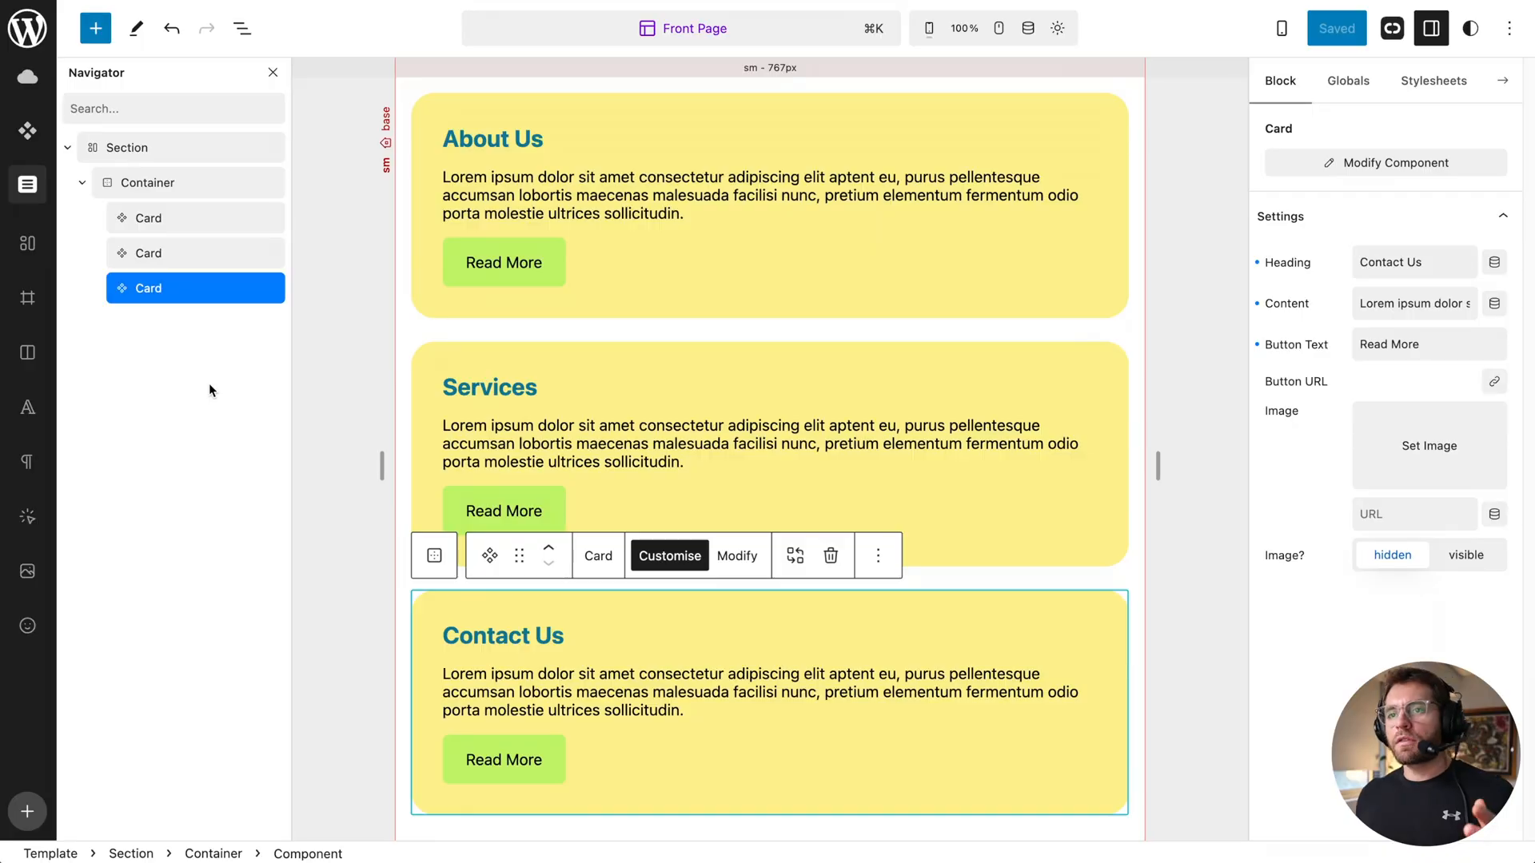
Step: Review the component settings of the About Us, Services and Contact Us cards one after another
left_click(210, 386)
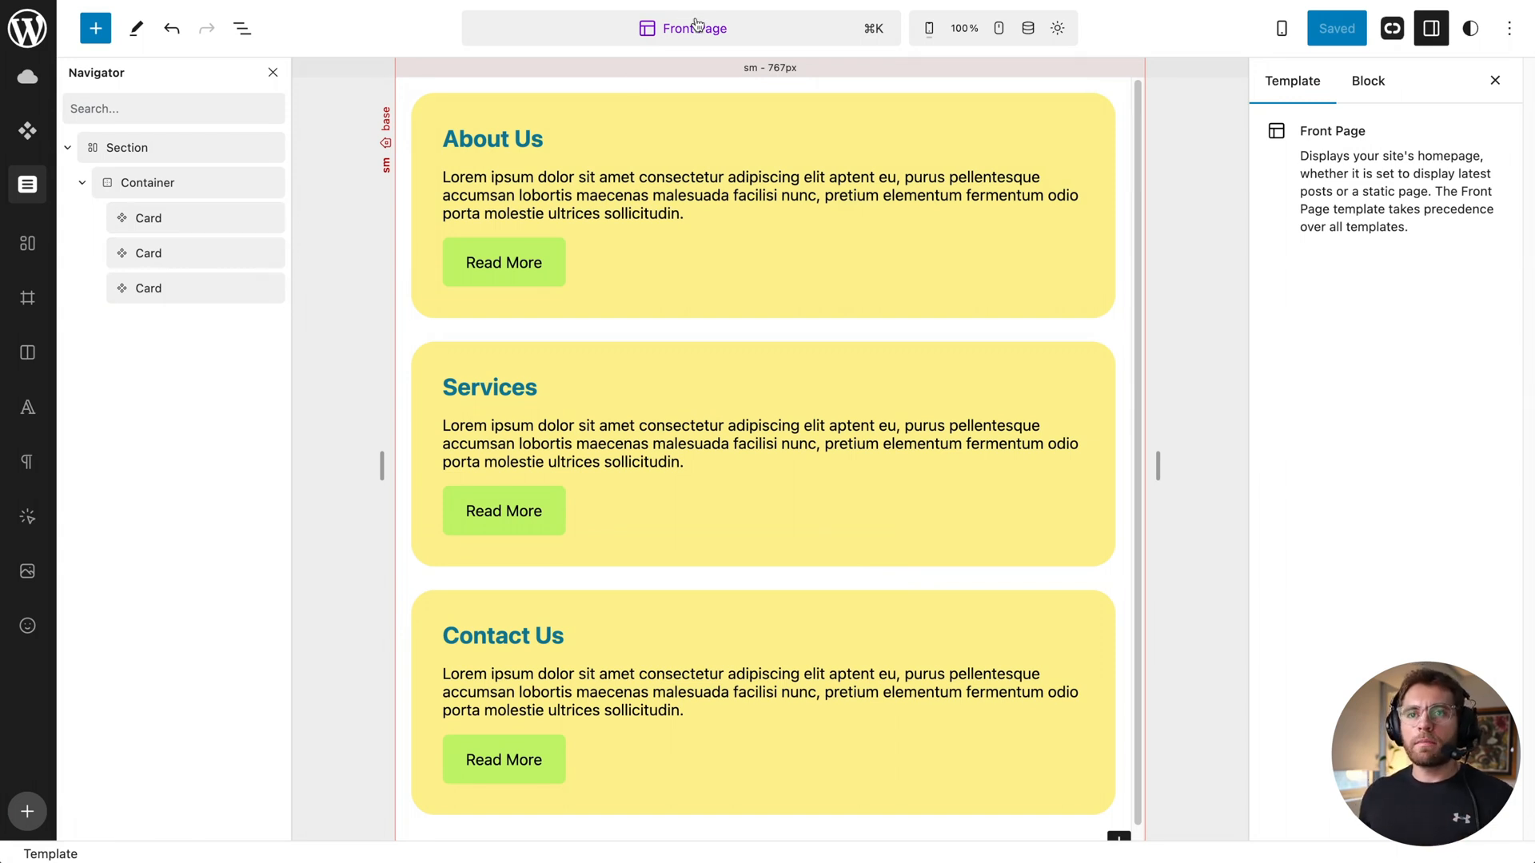
left_click(189, 221)
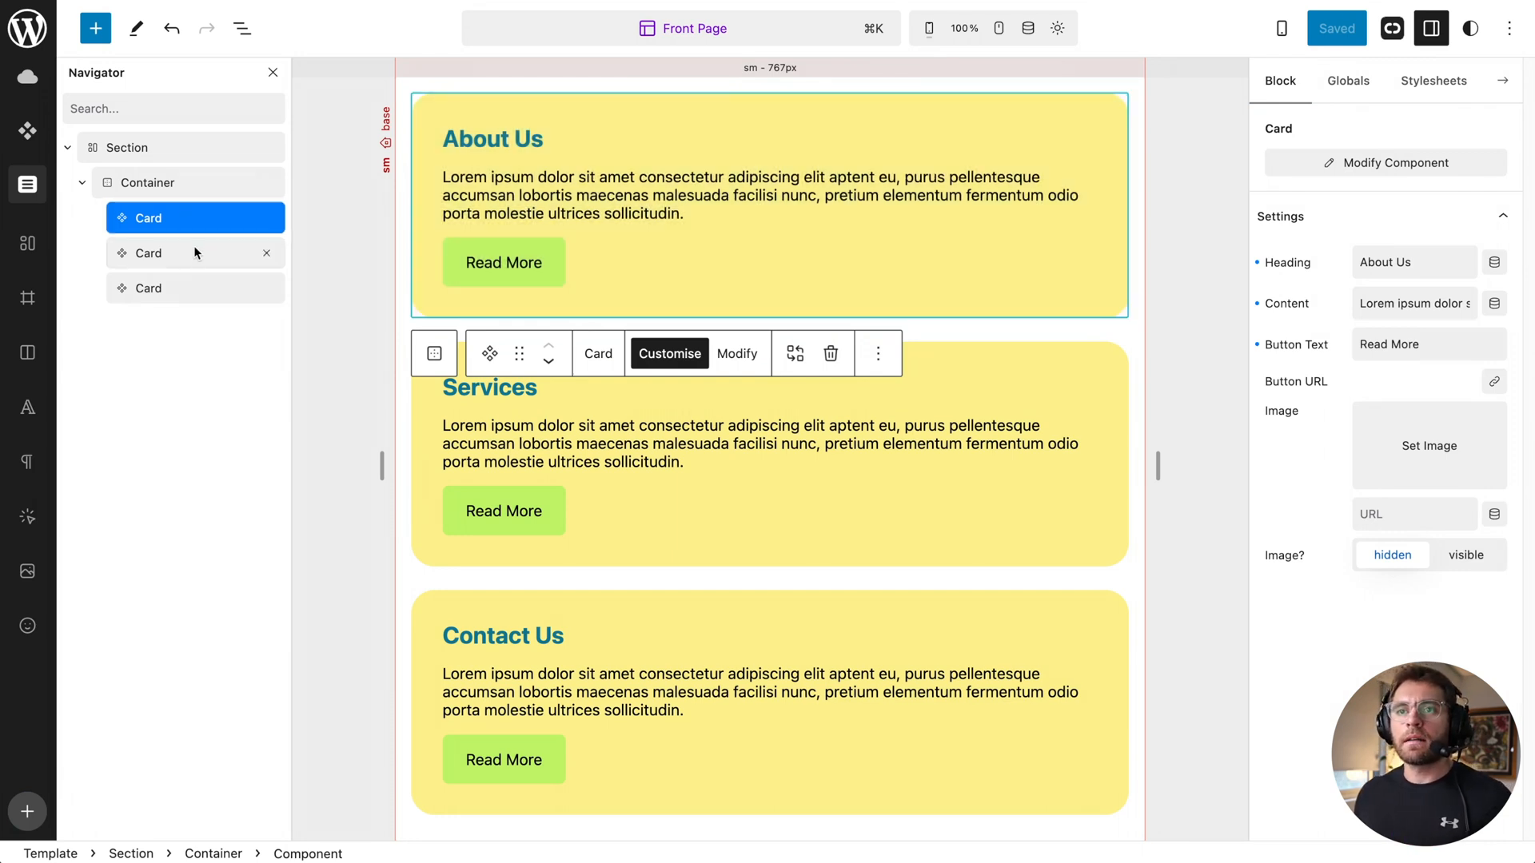
left_click(194, 247)
left_click(200, 285)
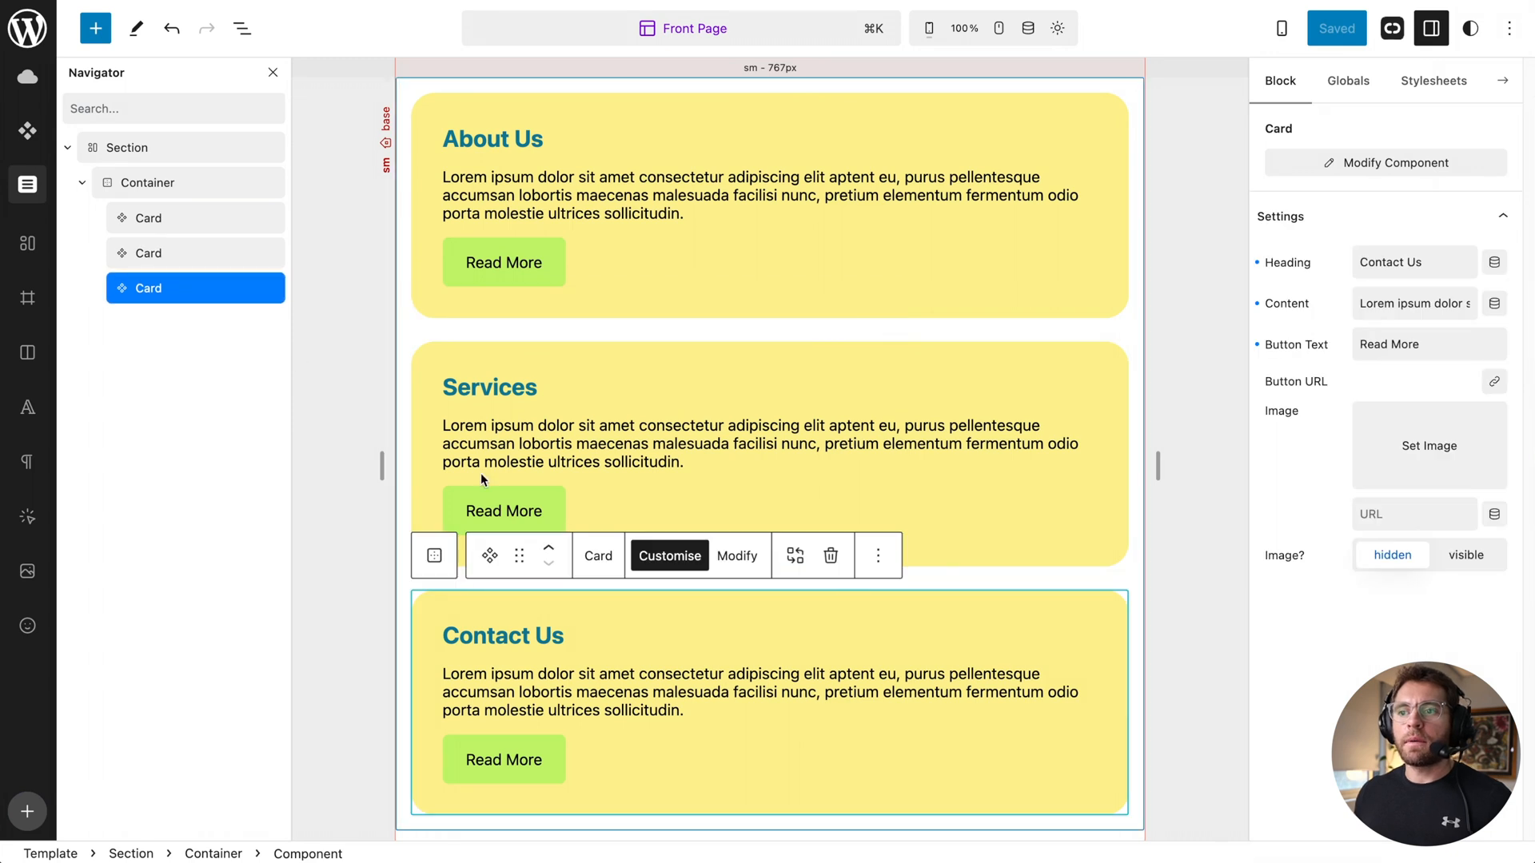
Step: Open the Contact Us card's component for modification and inspect the property connections of its image, heading, paragraph and button
left_click(744, 558)
left_click(174, 323)
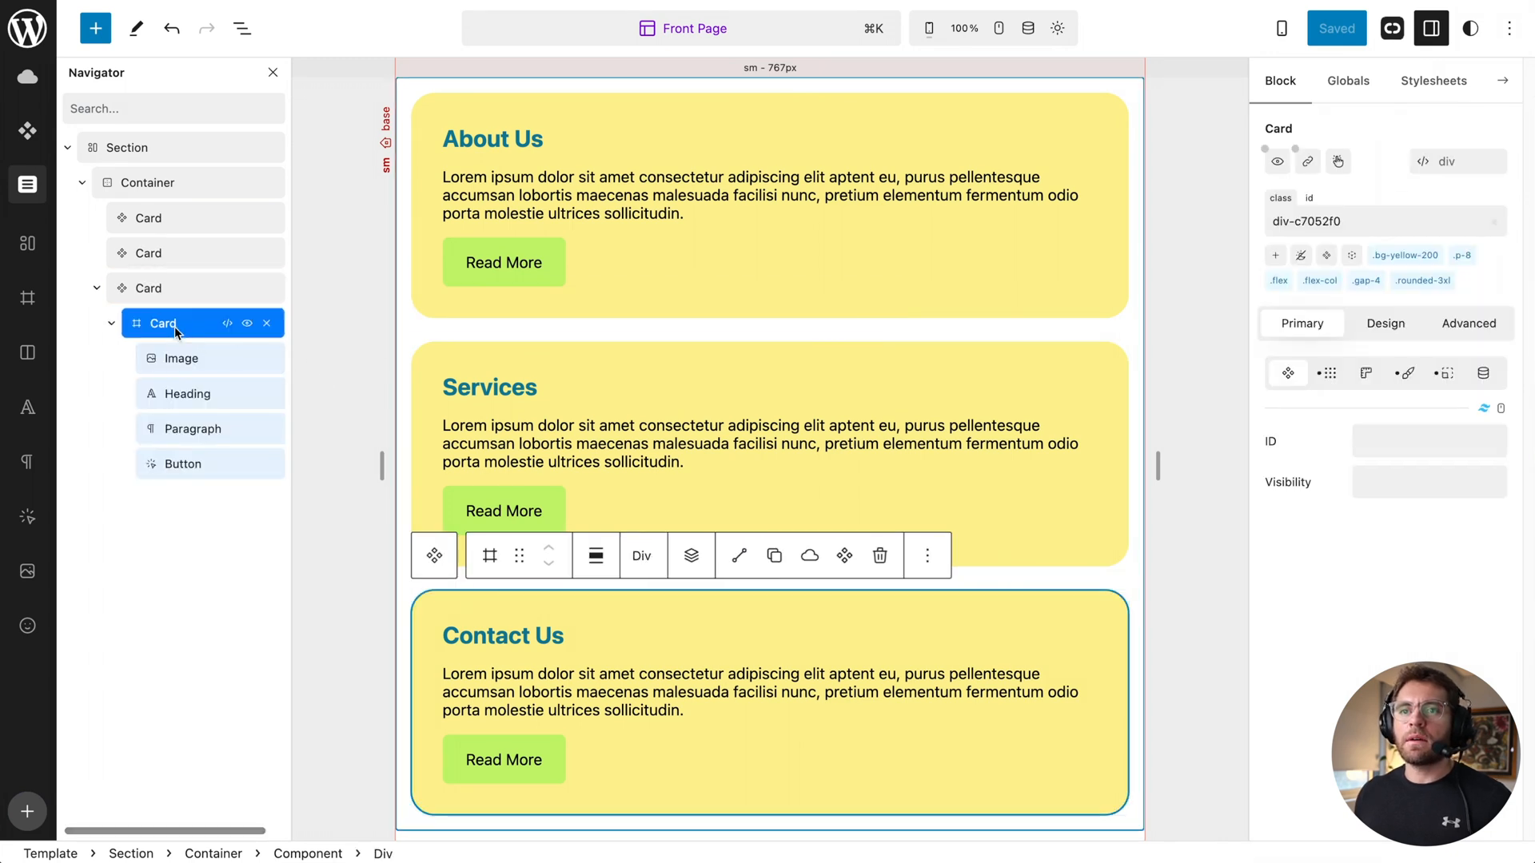
left_click(192, 361)
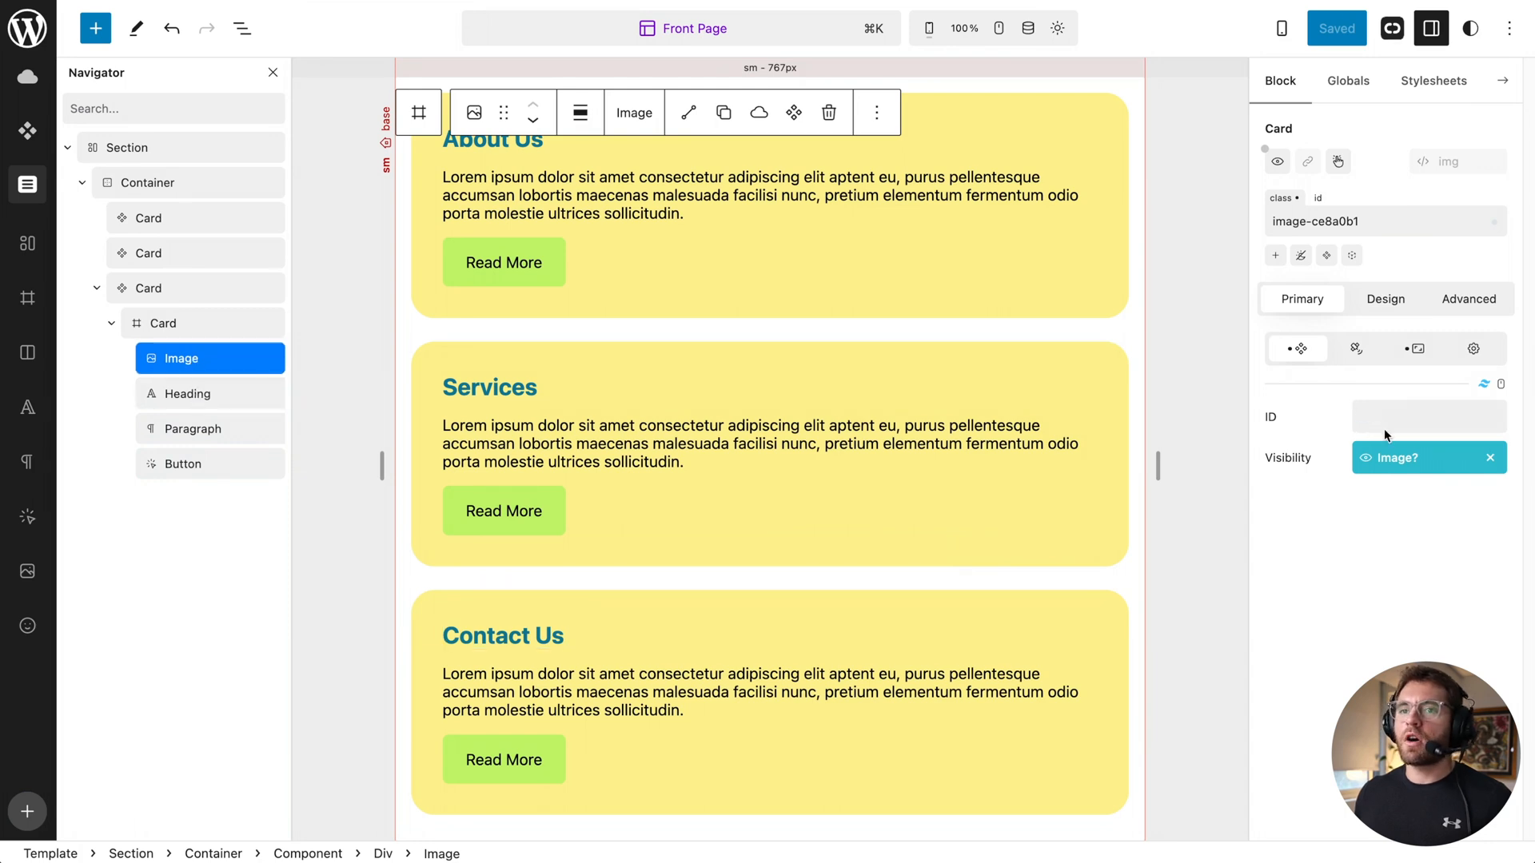
left_click(189, 395)
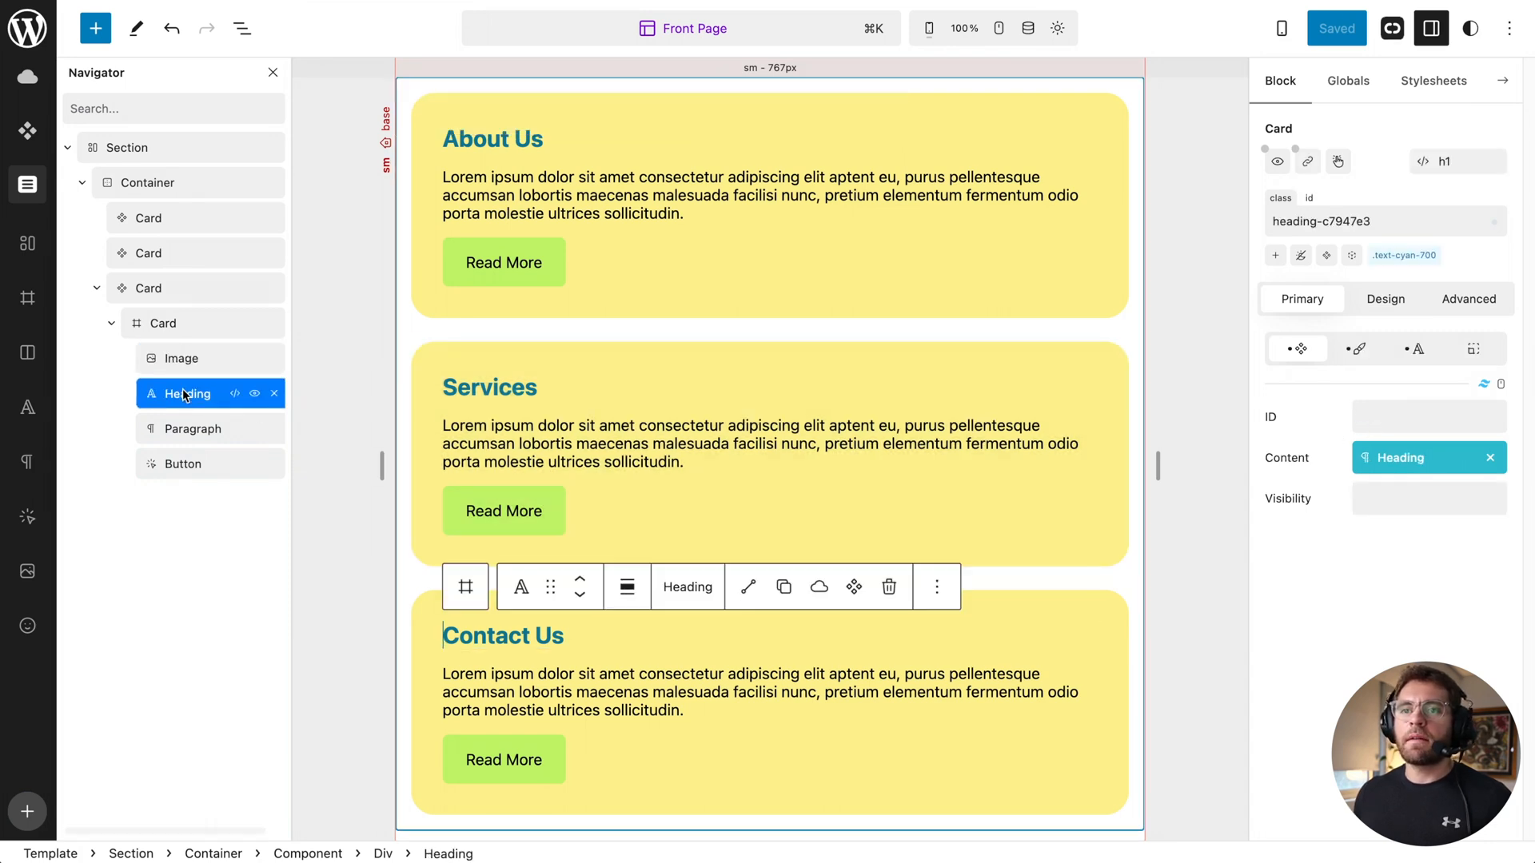
left_click(192, 432)
left_click(198, 462)
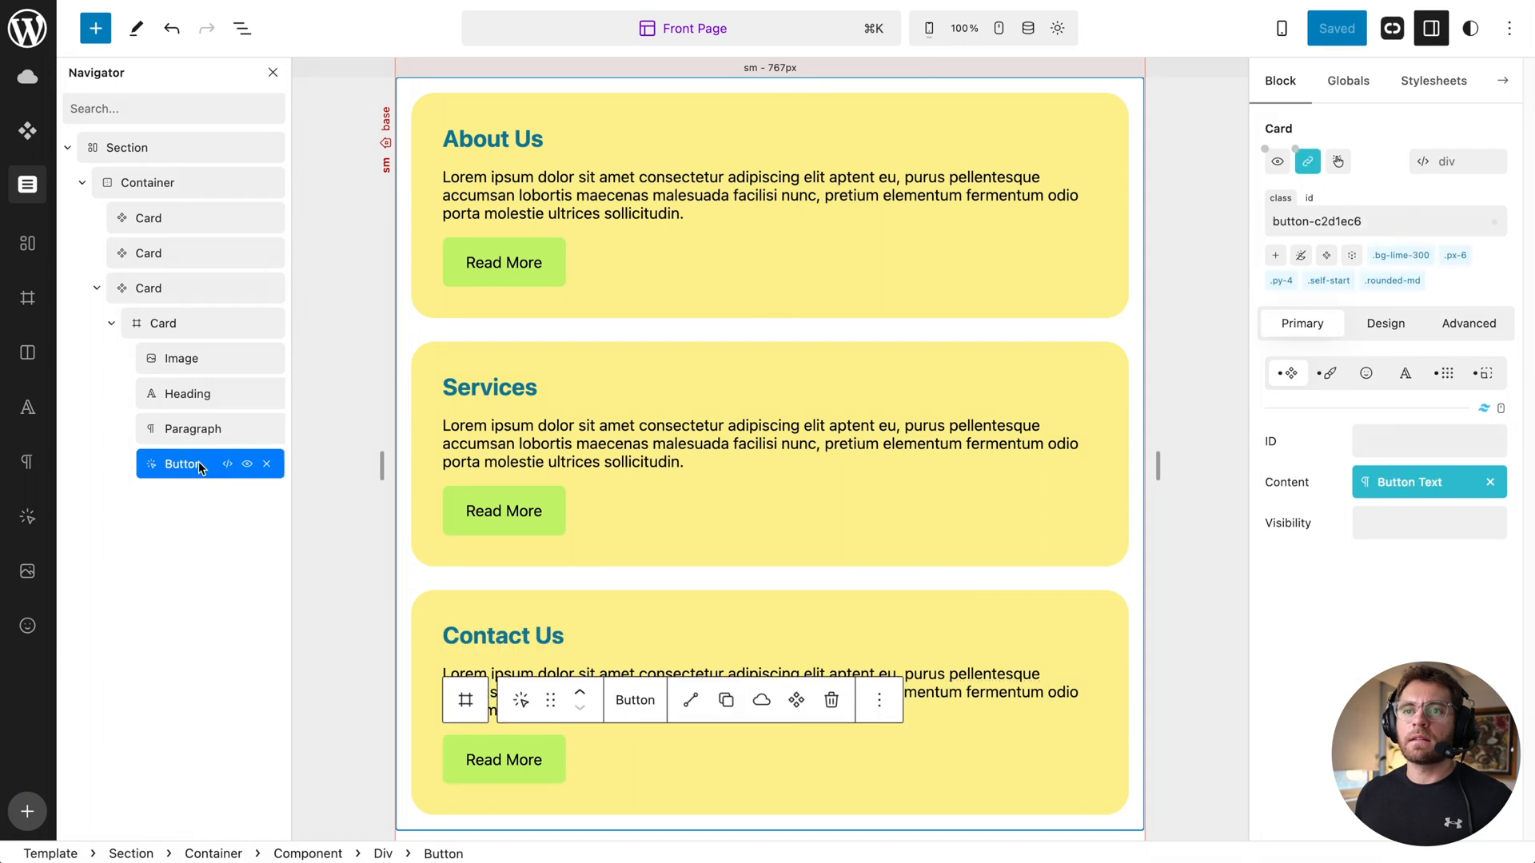
key("Escape")
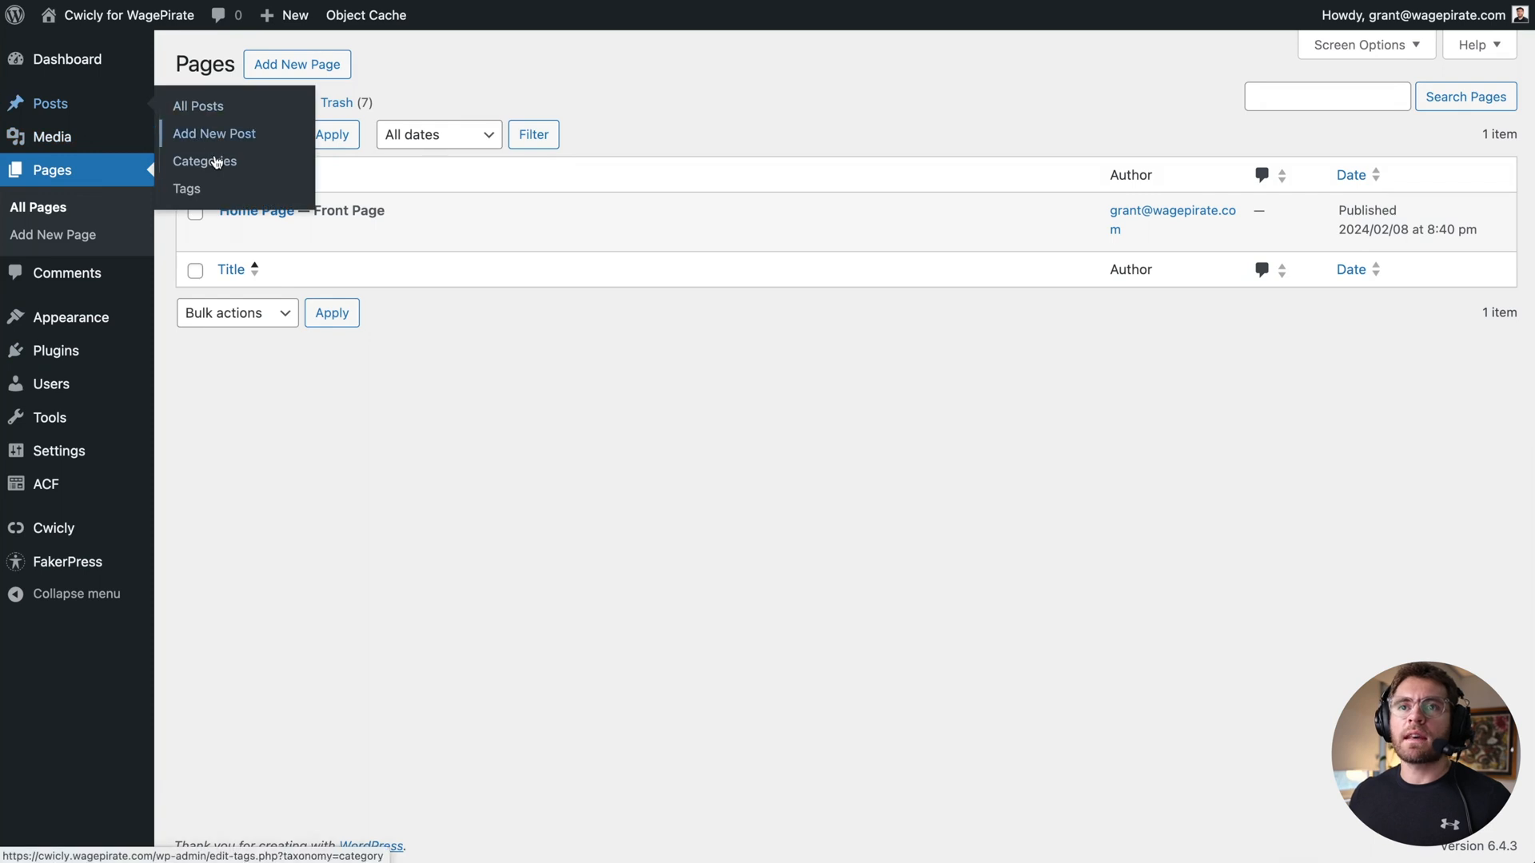
Step: View the archive of the iste post category and open its Index template for editing
left_click(217, 165)
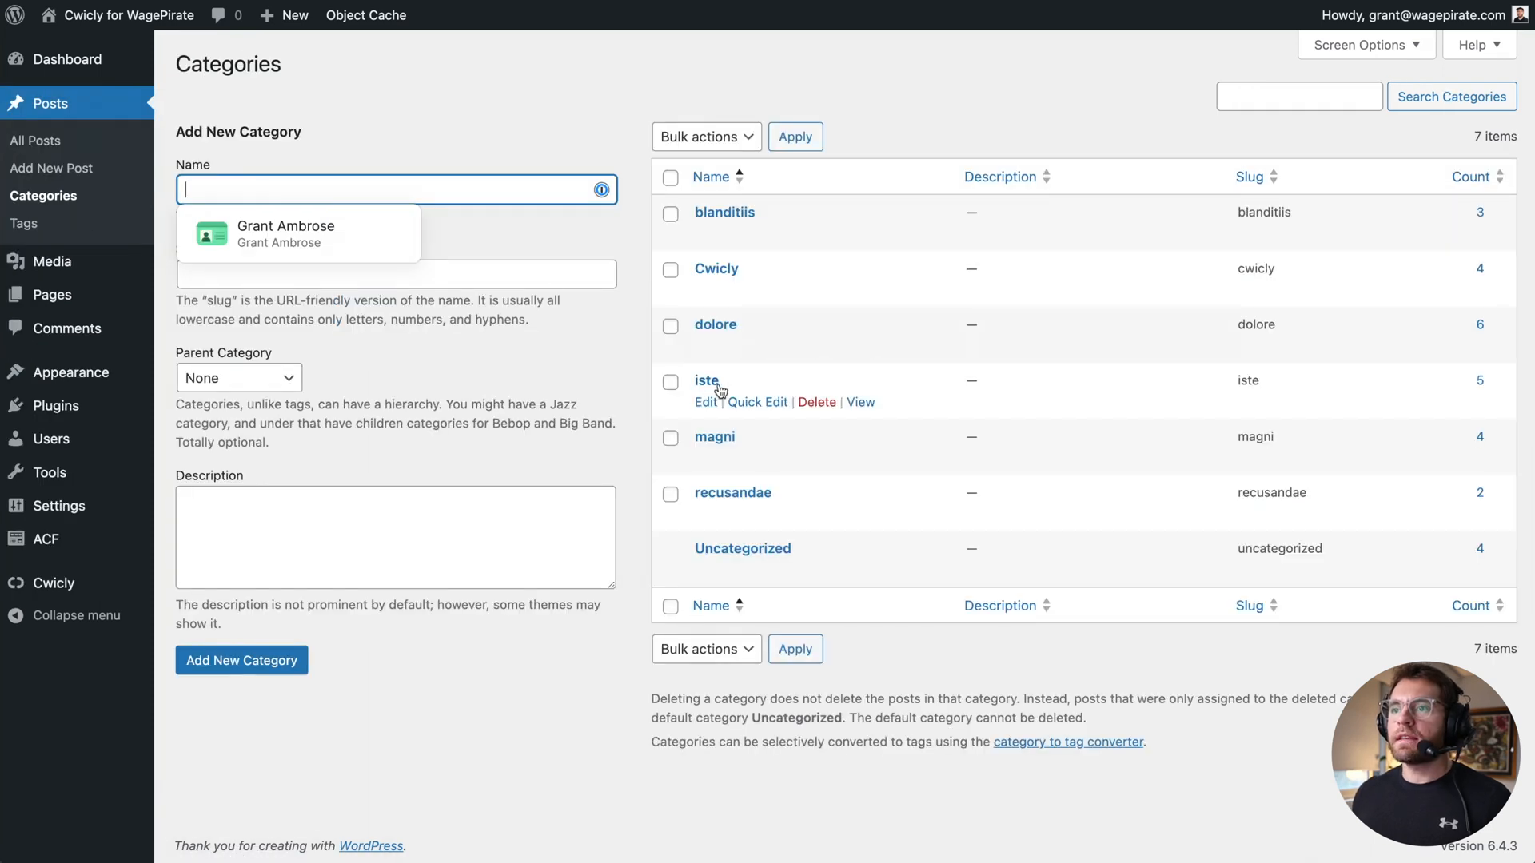
left_click(862, 403)
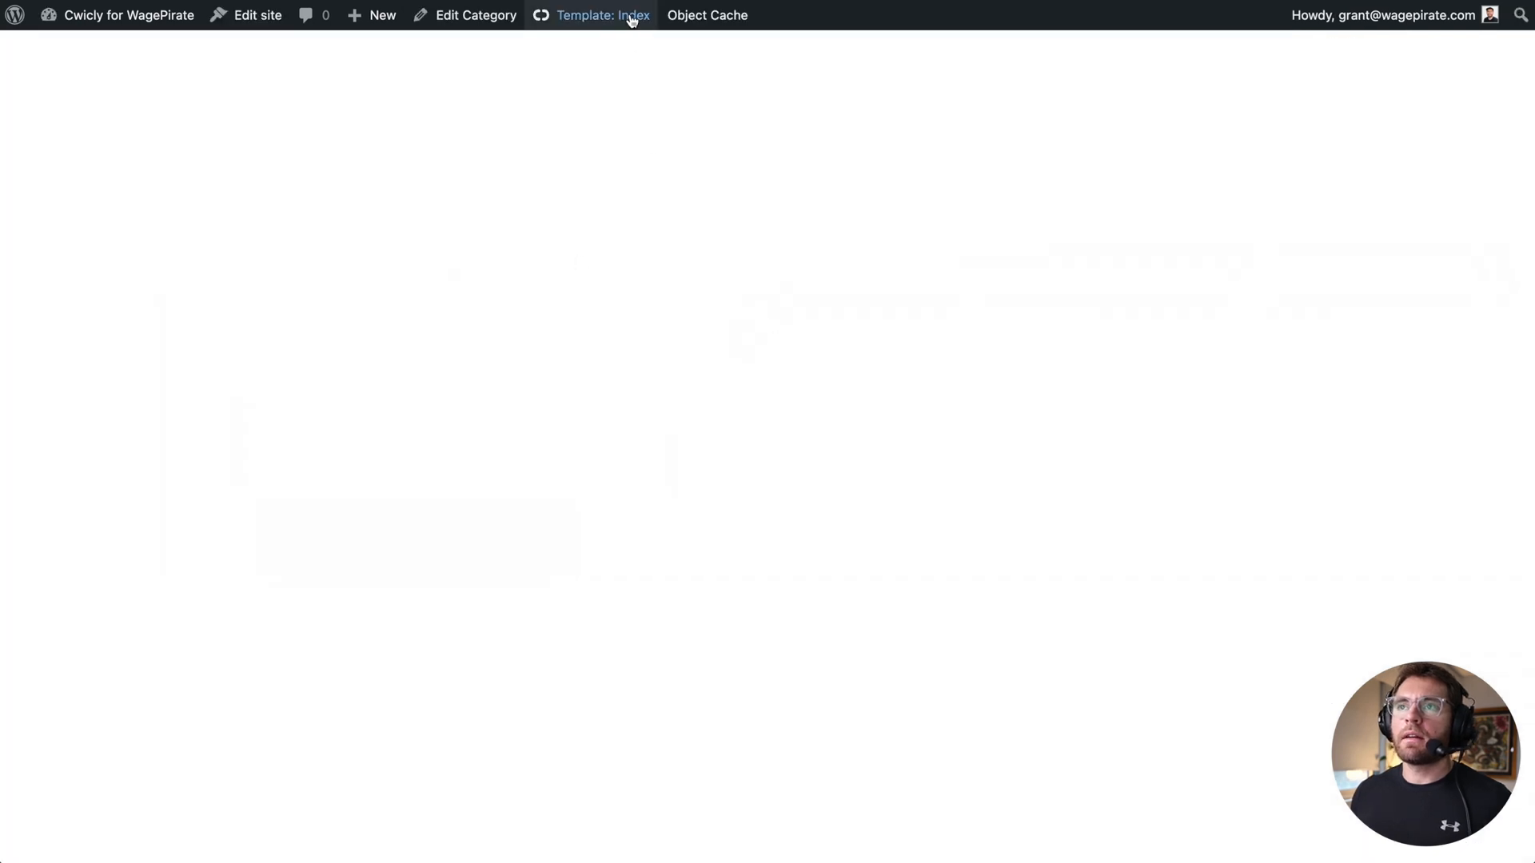
mouse_move(629, 19)
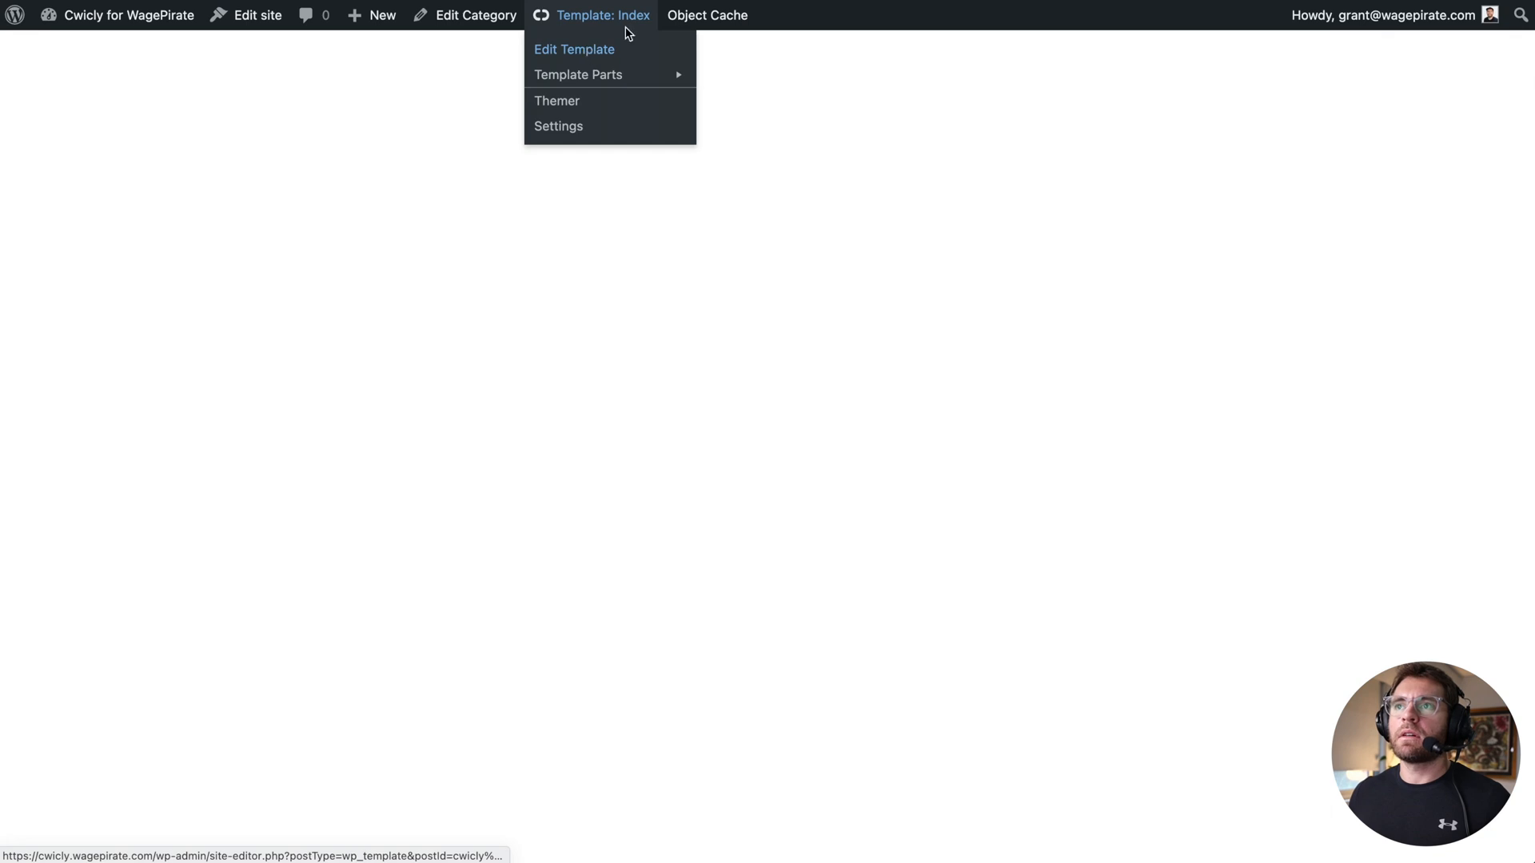
left_click(606, 48)
Step: Add a Section block to the Index template and place it between the header and the footer
left_click(96, 28)
type("sec")
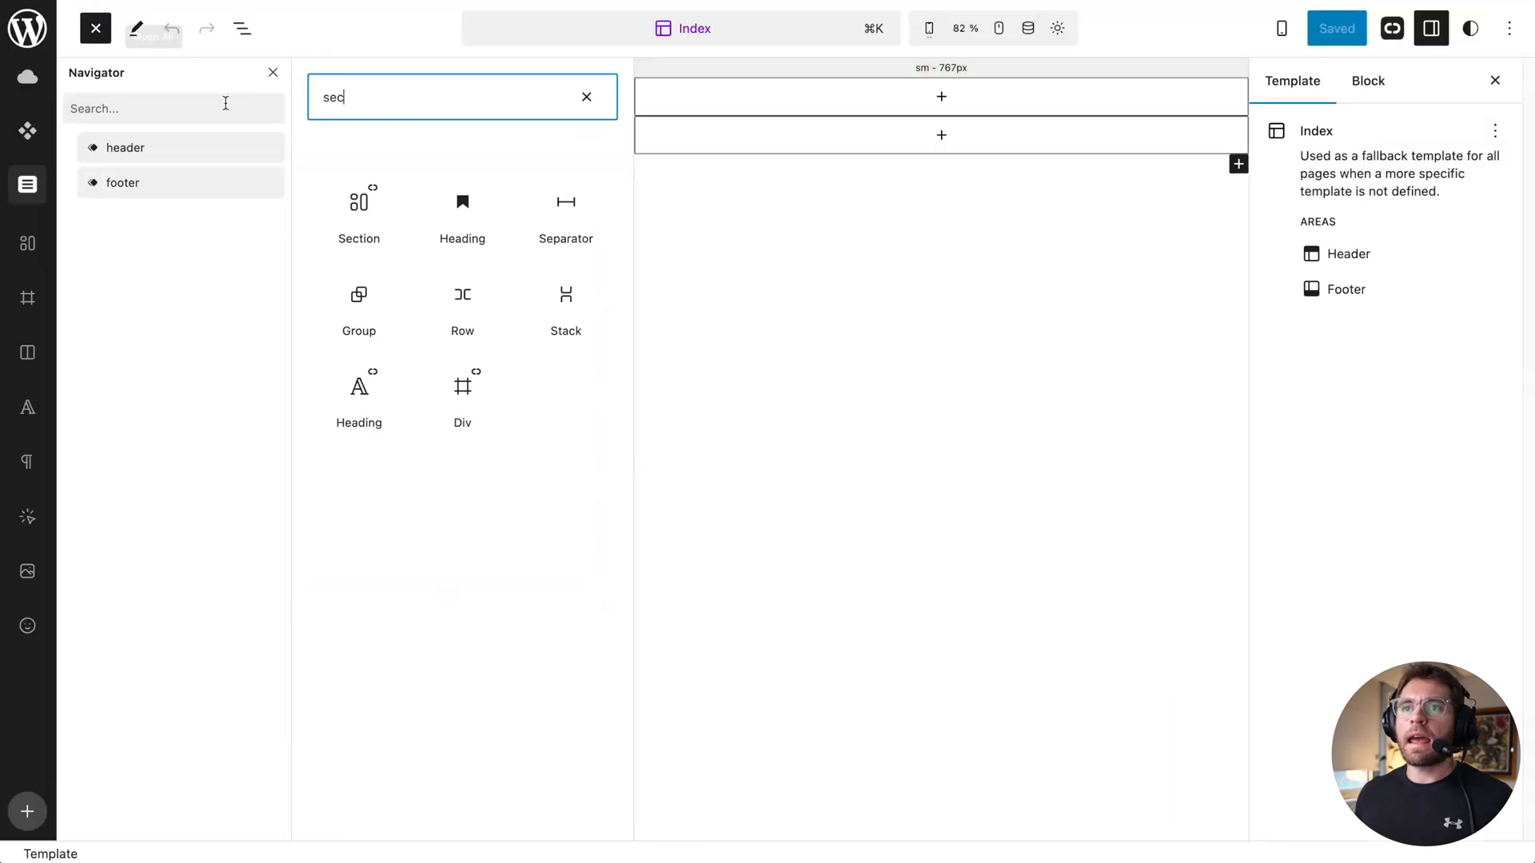
left_click(358, 206)
left_click_drag(140, 214, 140, 185)
Step: Insert a Query block into the section's container and add a Query Template inside it
left_click(168, 216)
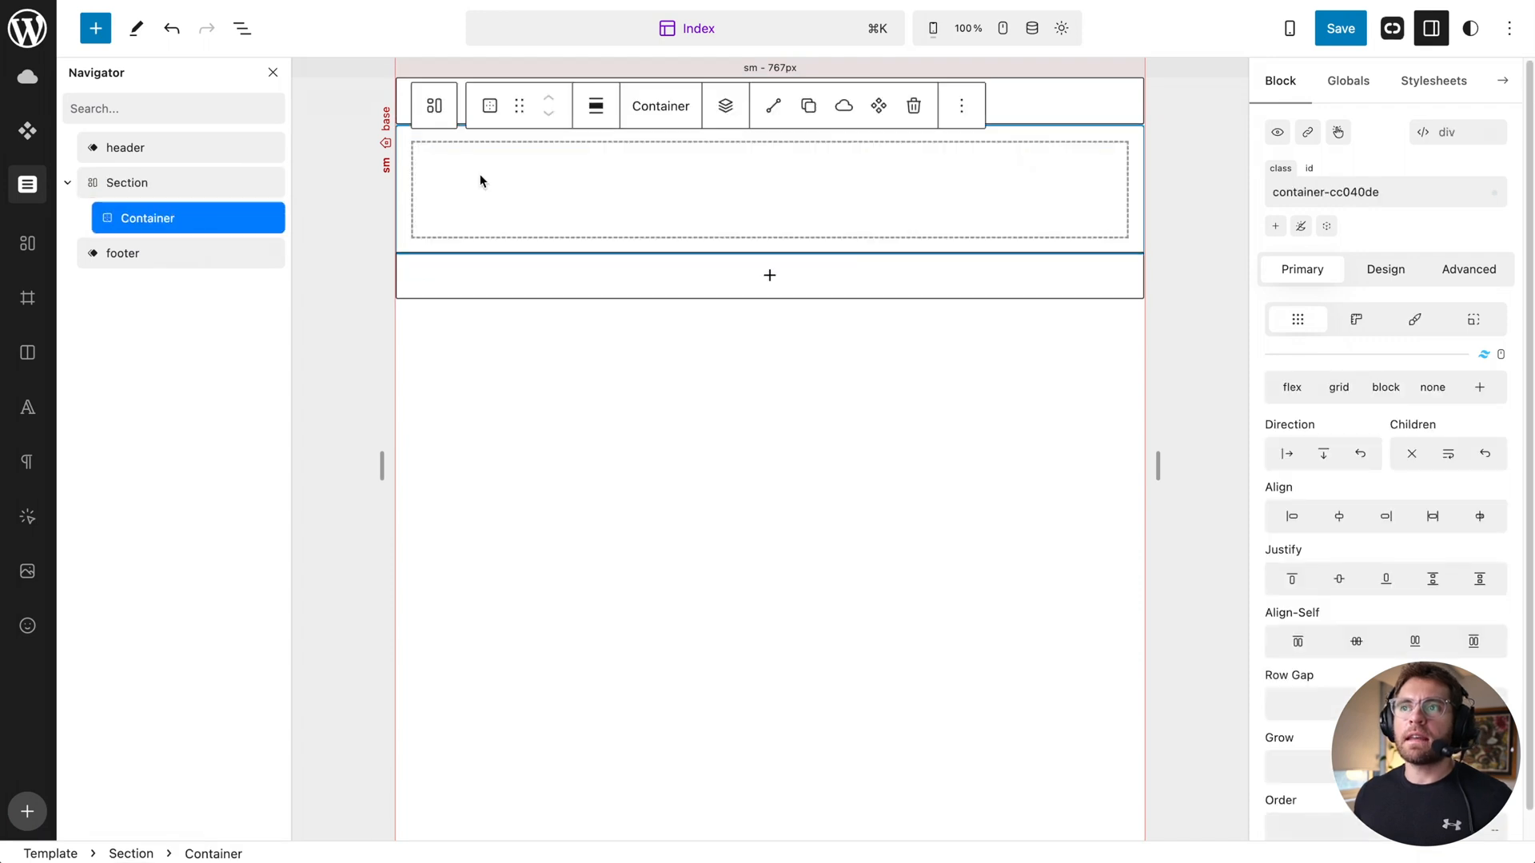
left_click(724, 108)
type("query")
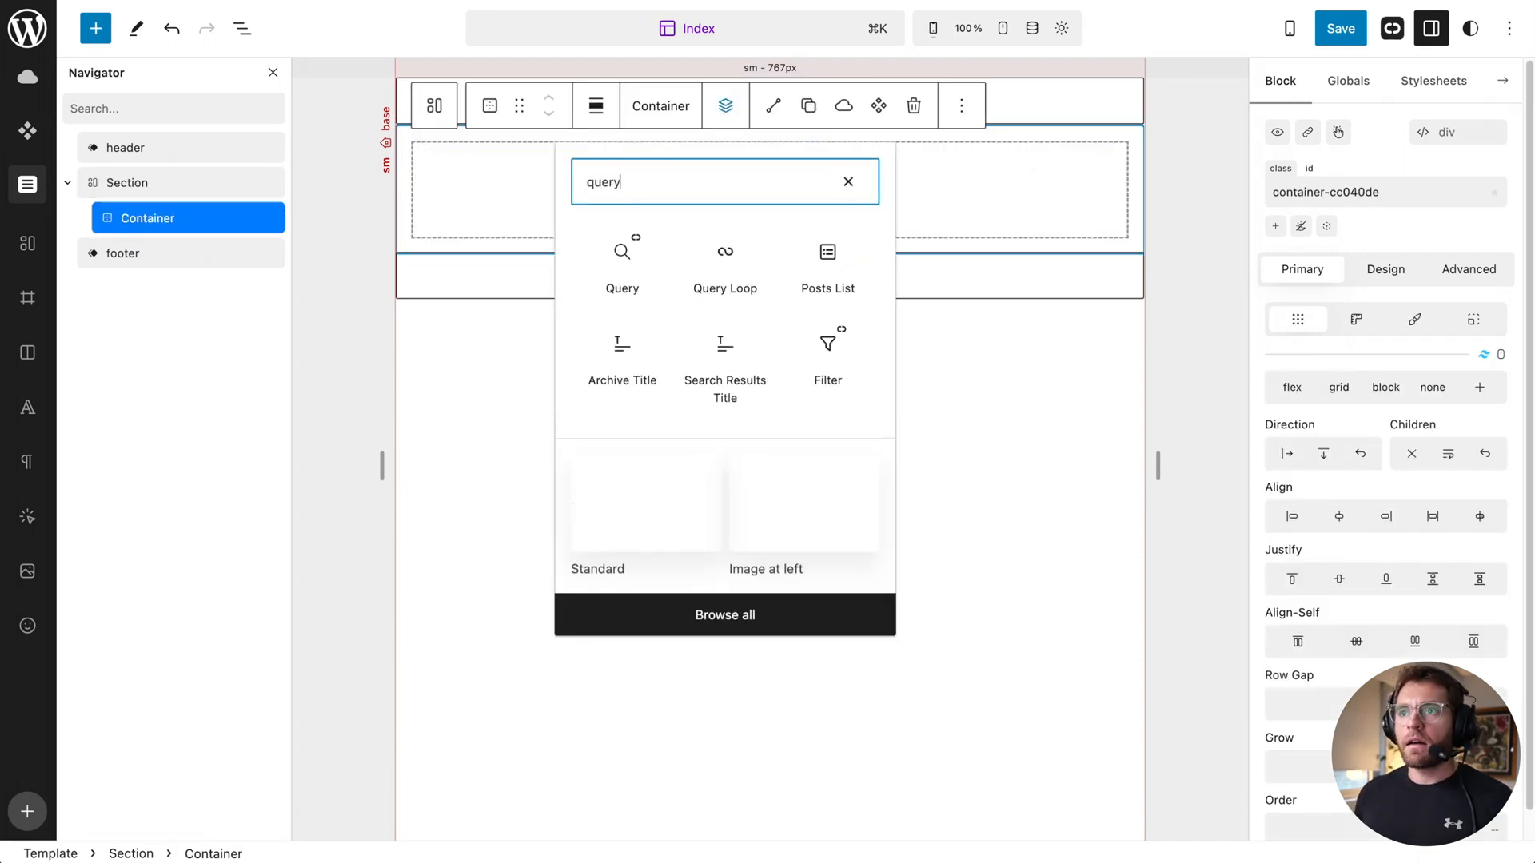
left_click(638, 270)
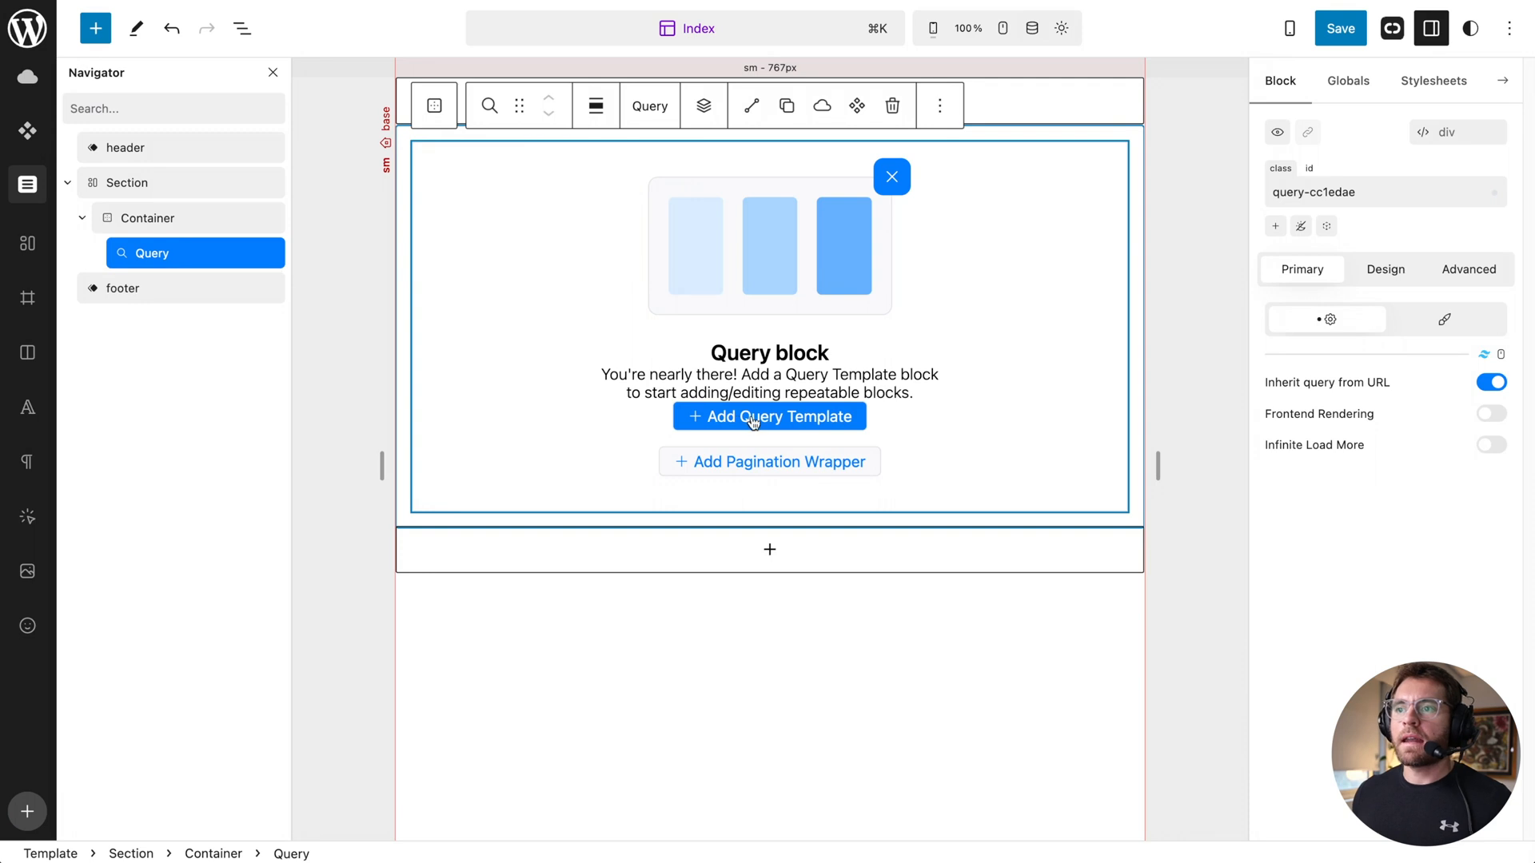
left_click(805, 418)
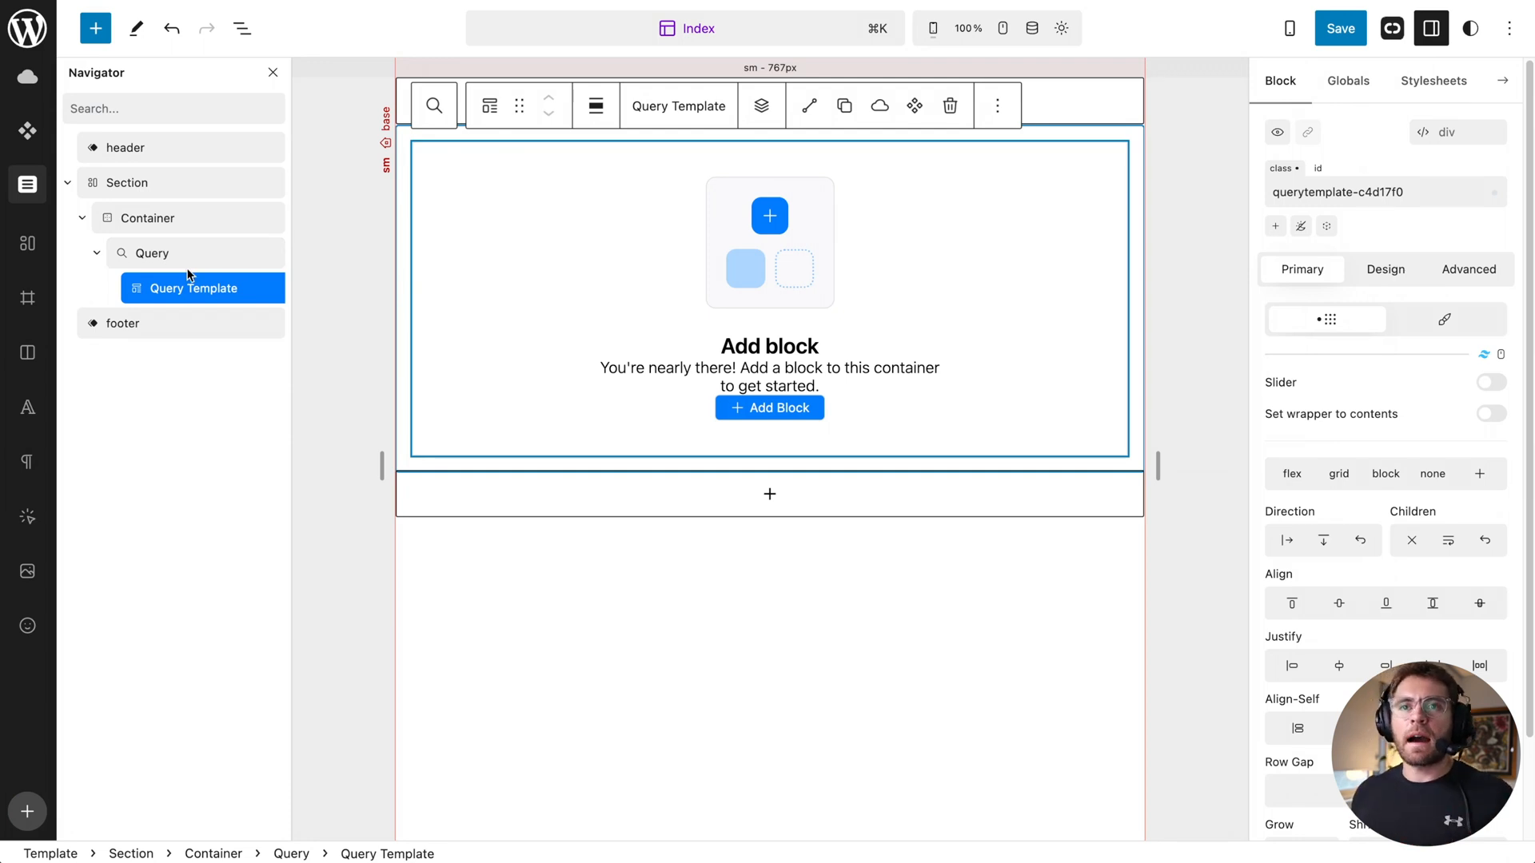
Step: Place the saved Card component inside the Query Template and close the component library
left_click(27, 132)
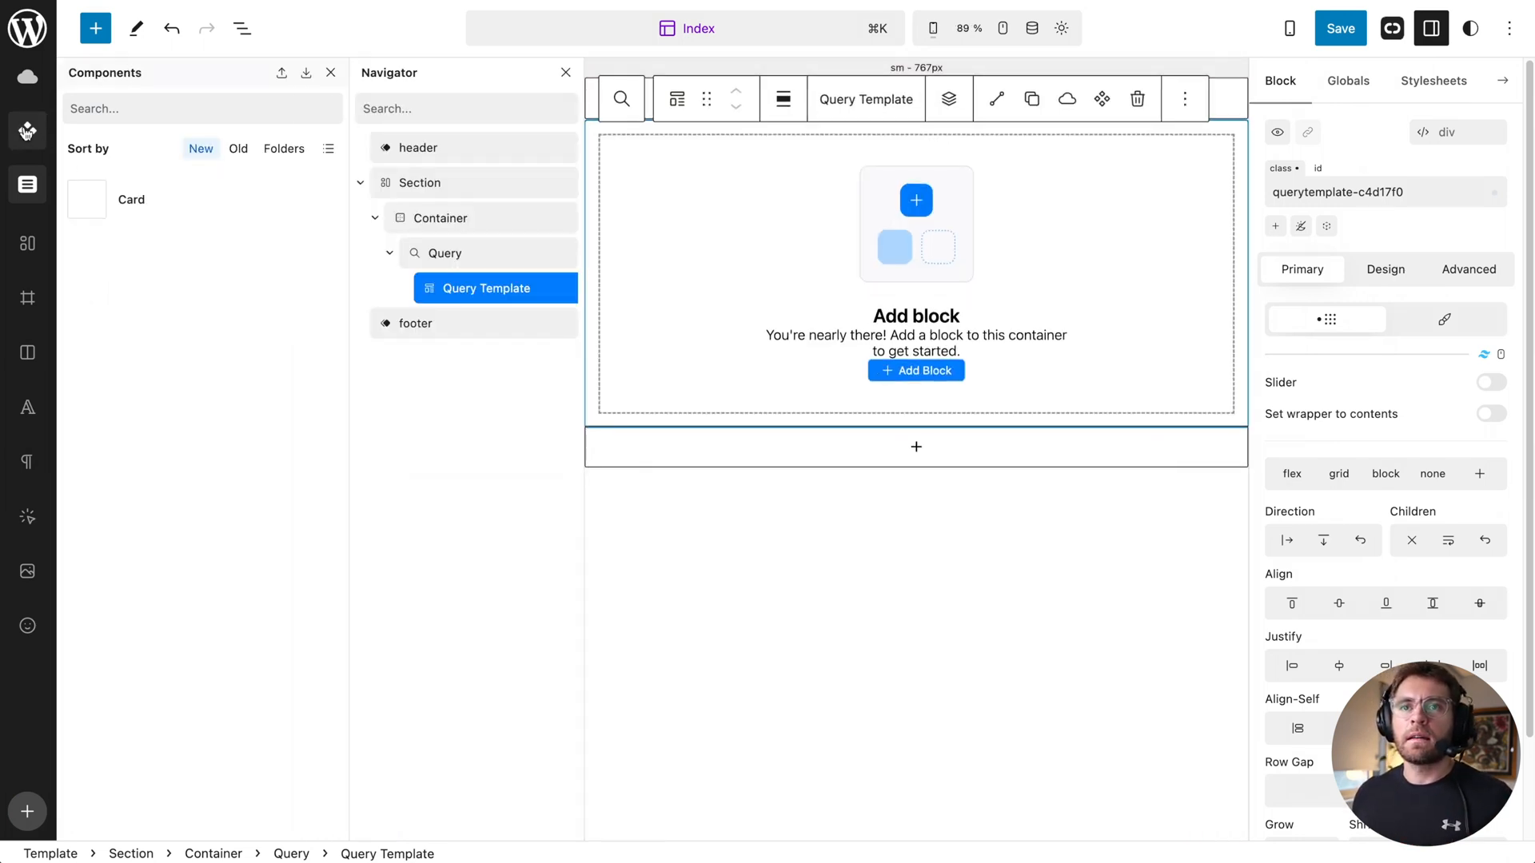
left_click_drag(147, 213, 826, 312)
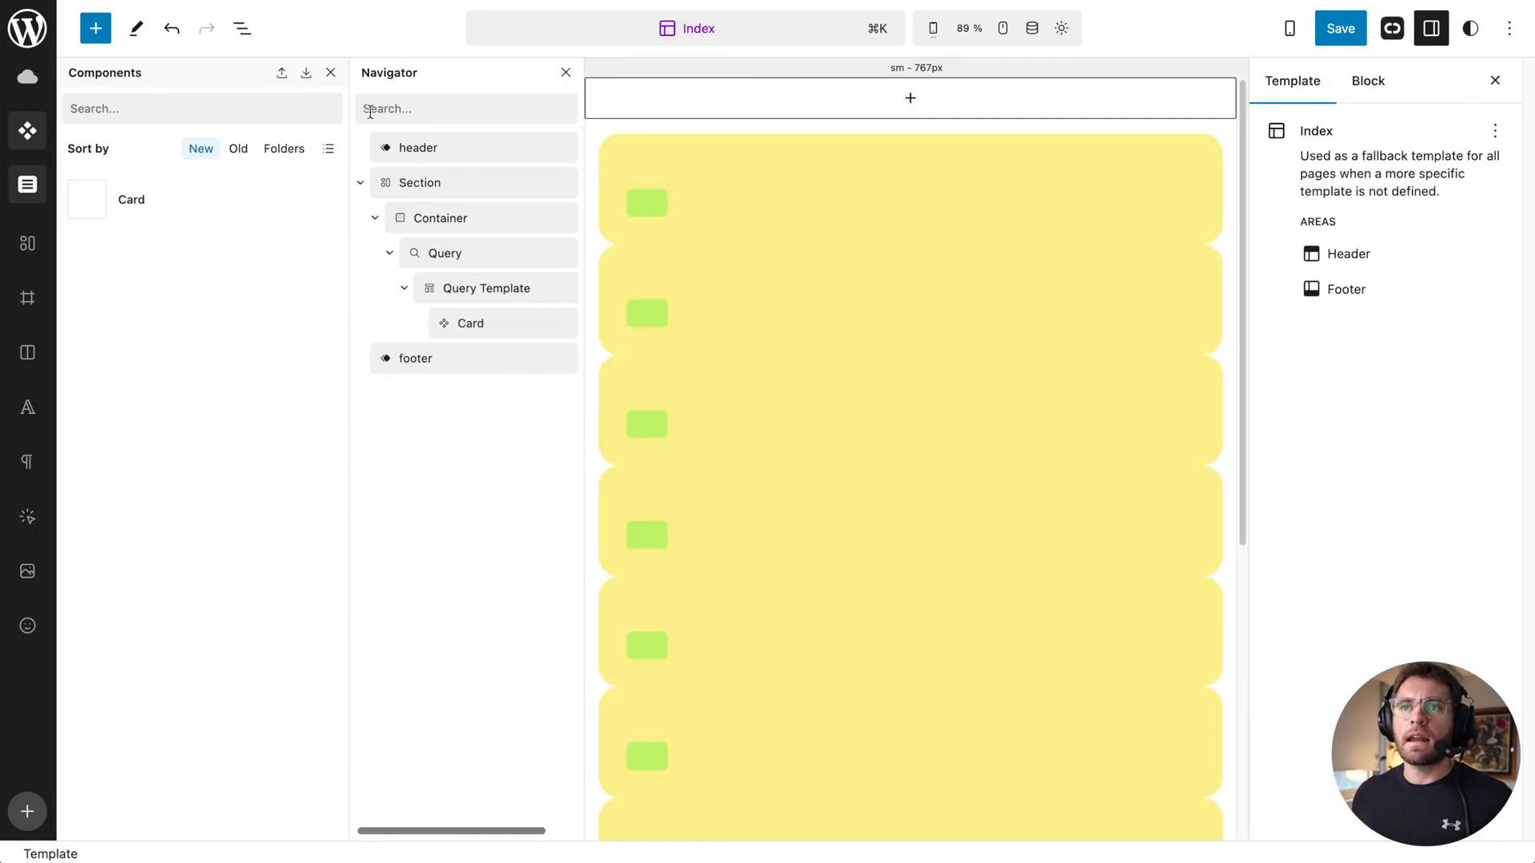
left_click(327, 74)
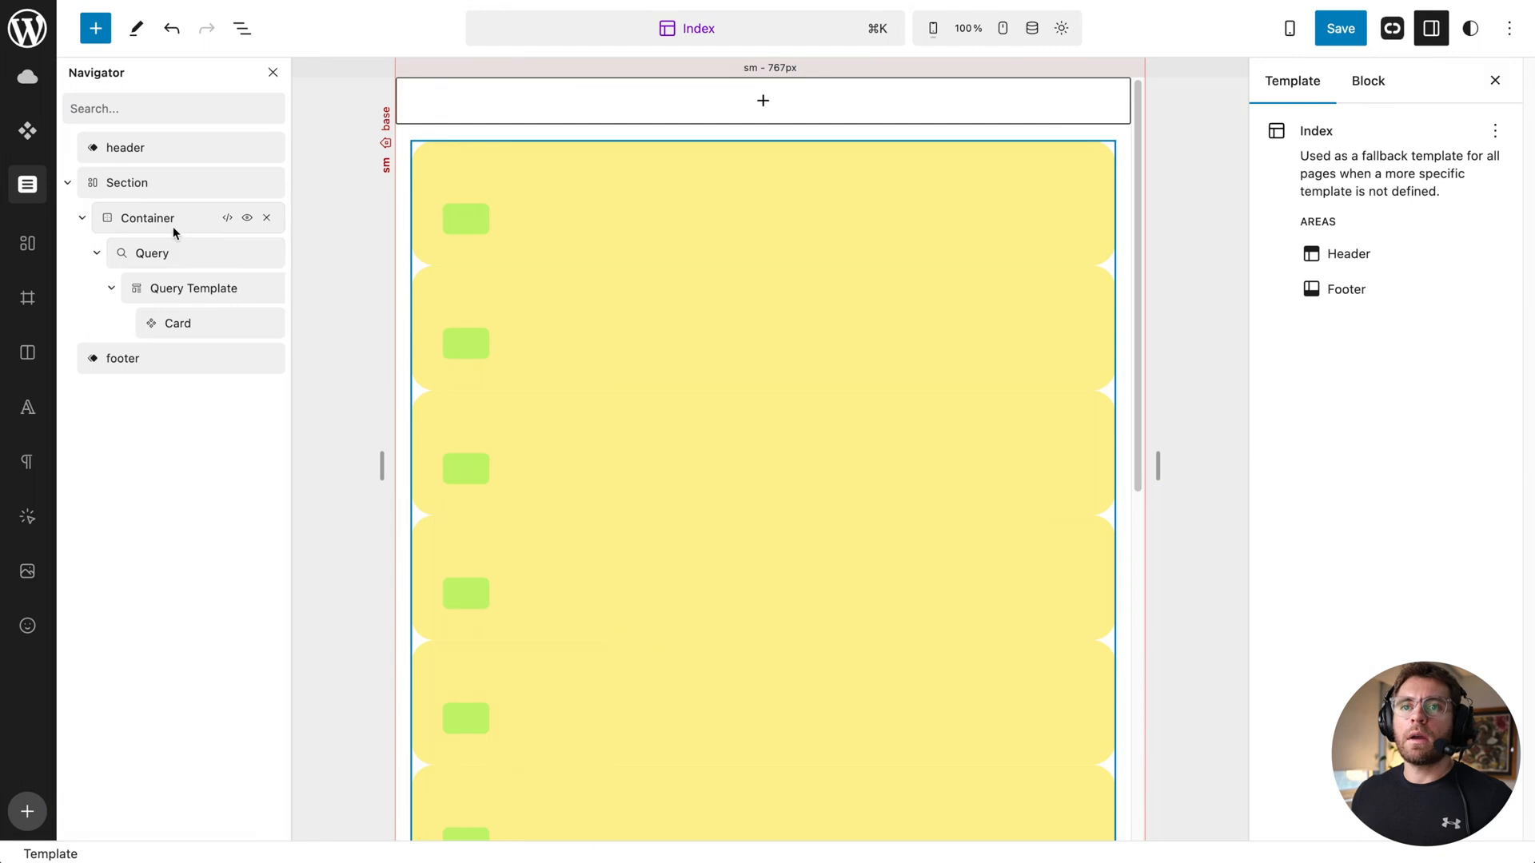
Step: Connect the query card's Heading property to dynamic content with source WordPress and value Post Title
left_click(192, 324)
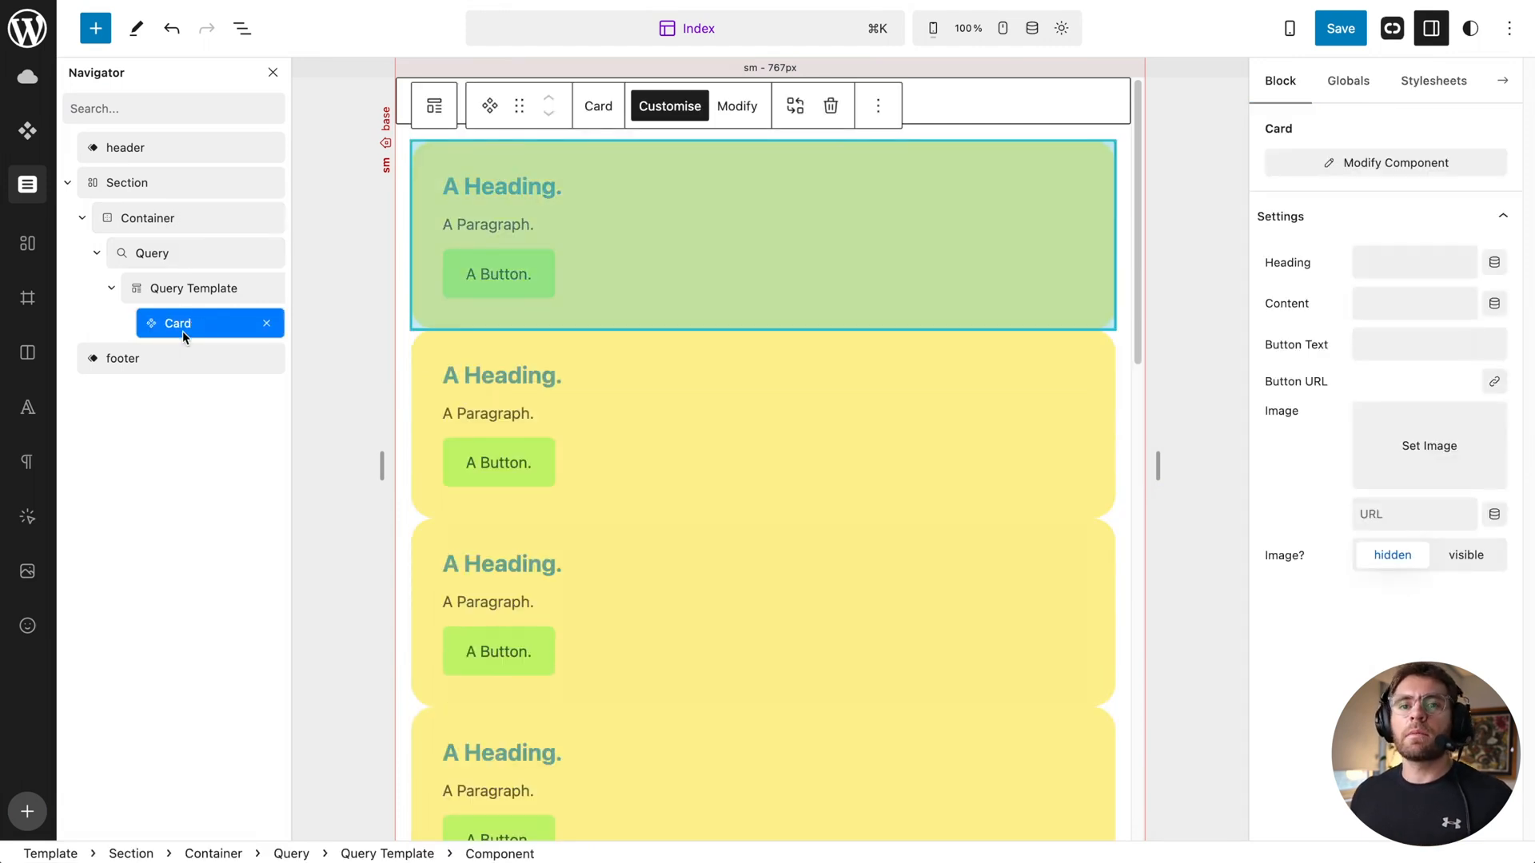
left_click(177, 325)
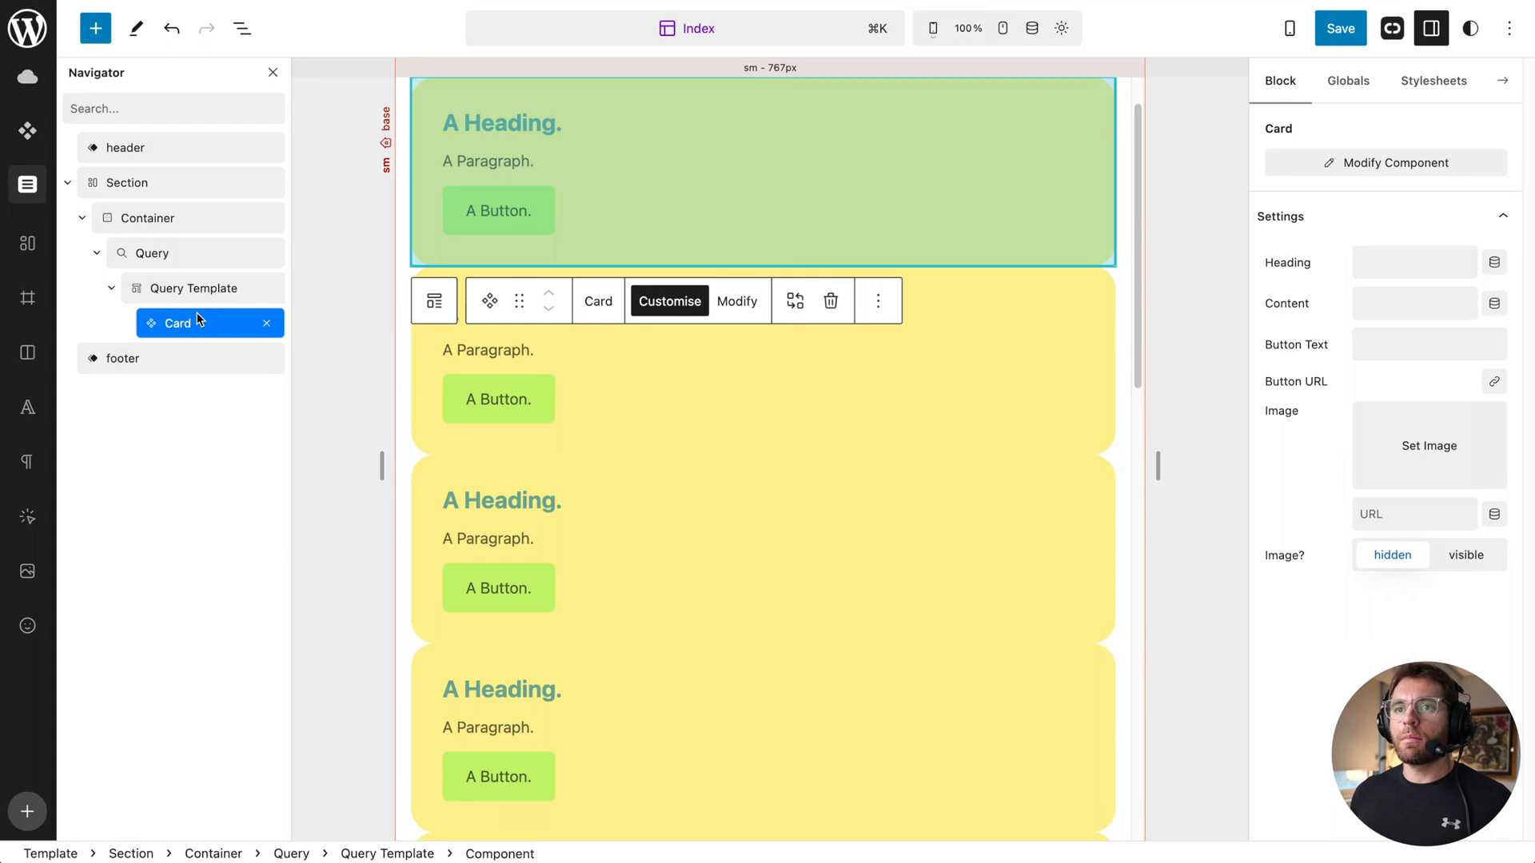
left_click(1495, 264)
left_click(813, 378)
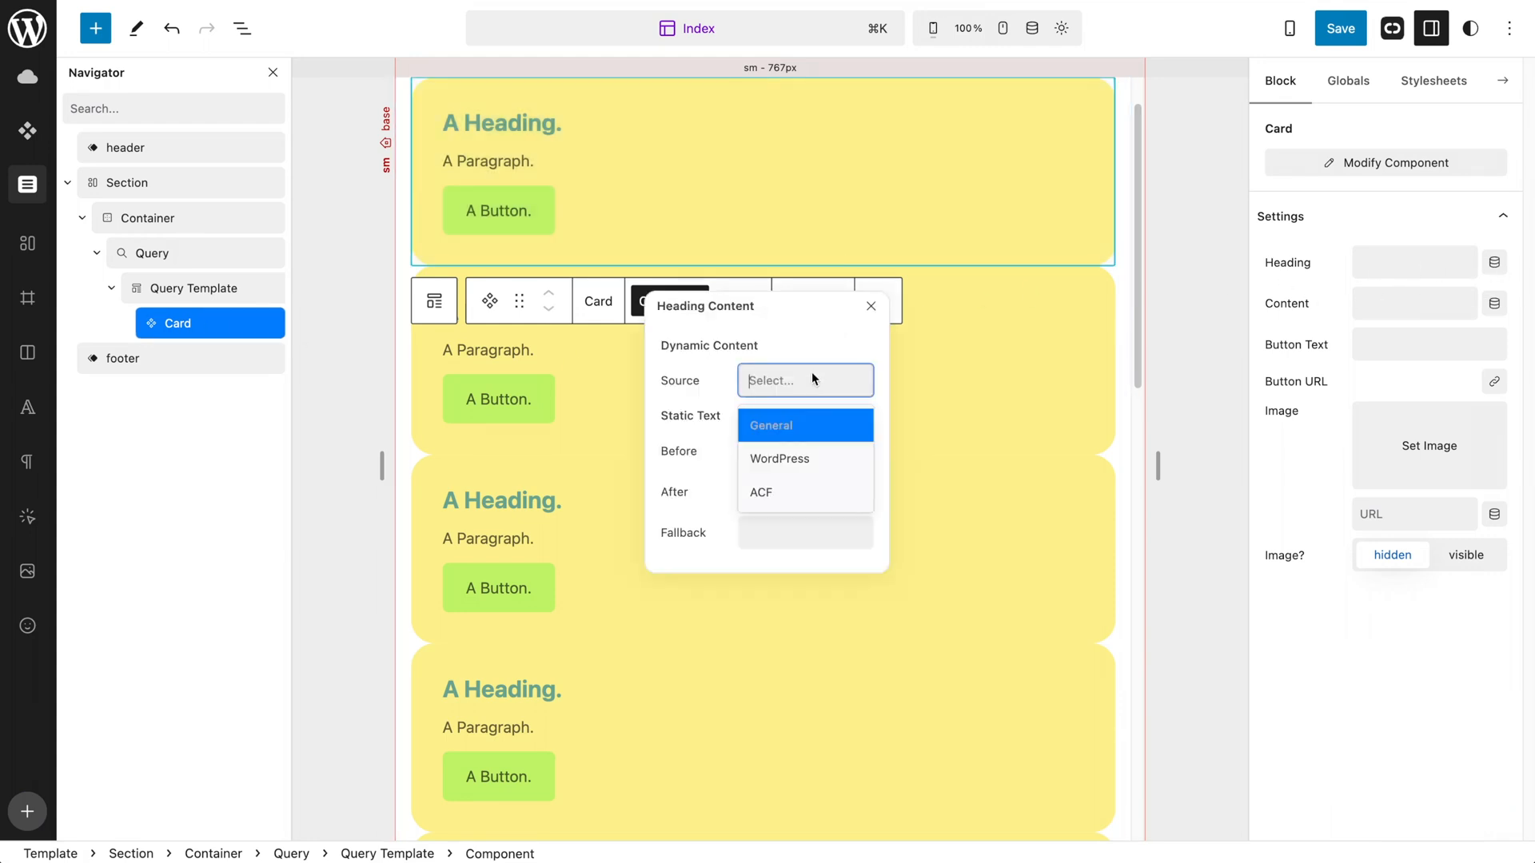
left_click(780, 458)
left_click(781, 423)
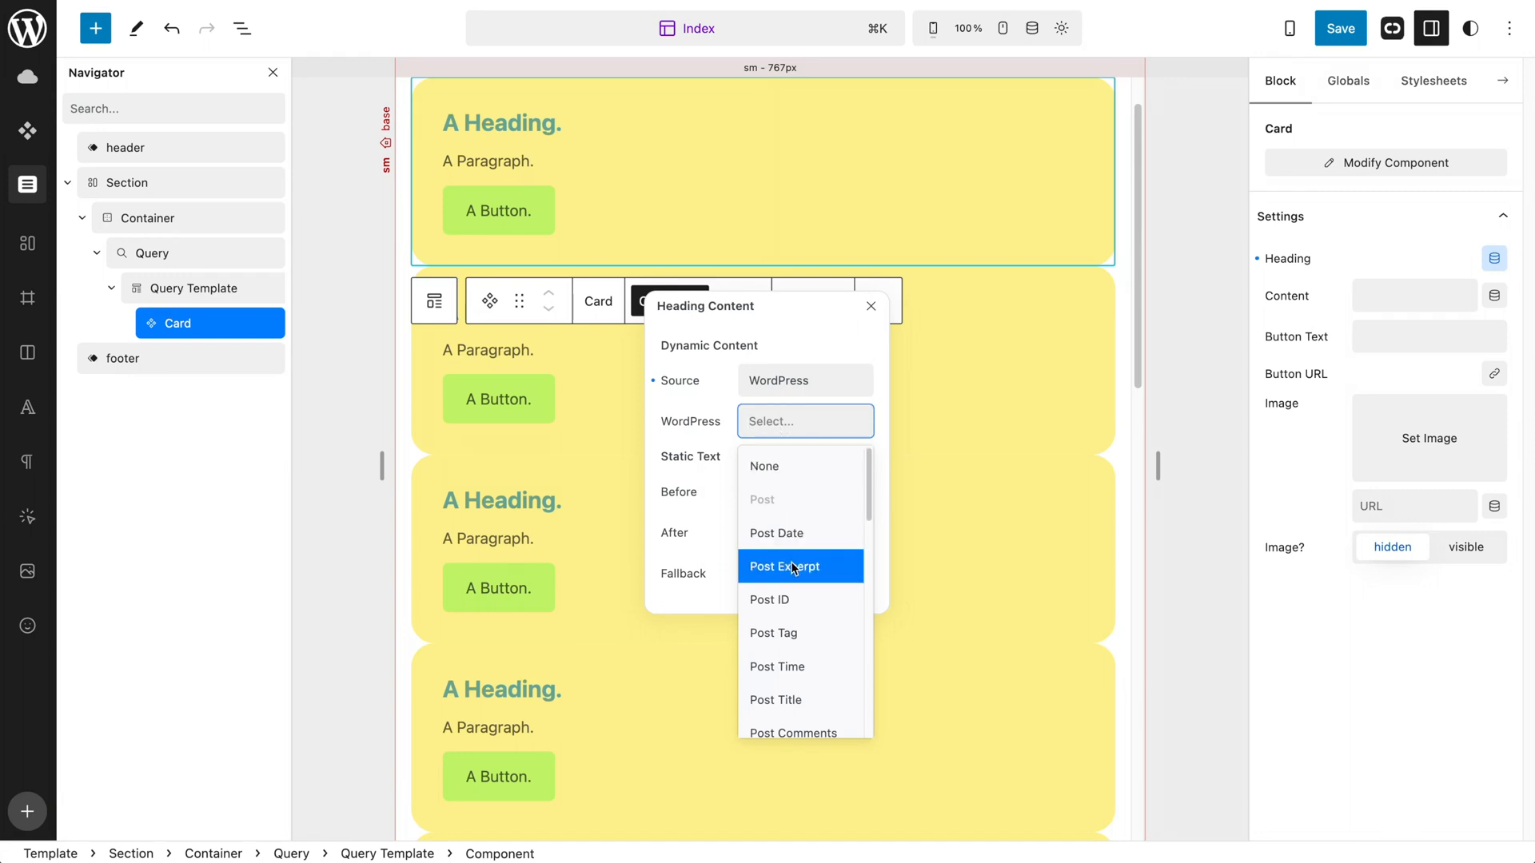
left_click(803, 699)
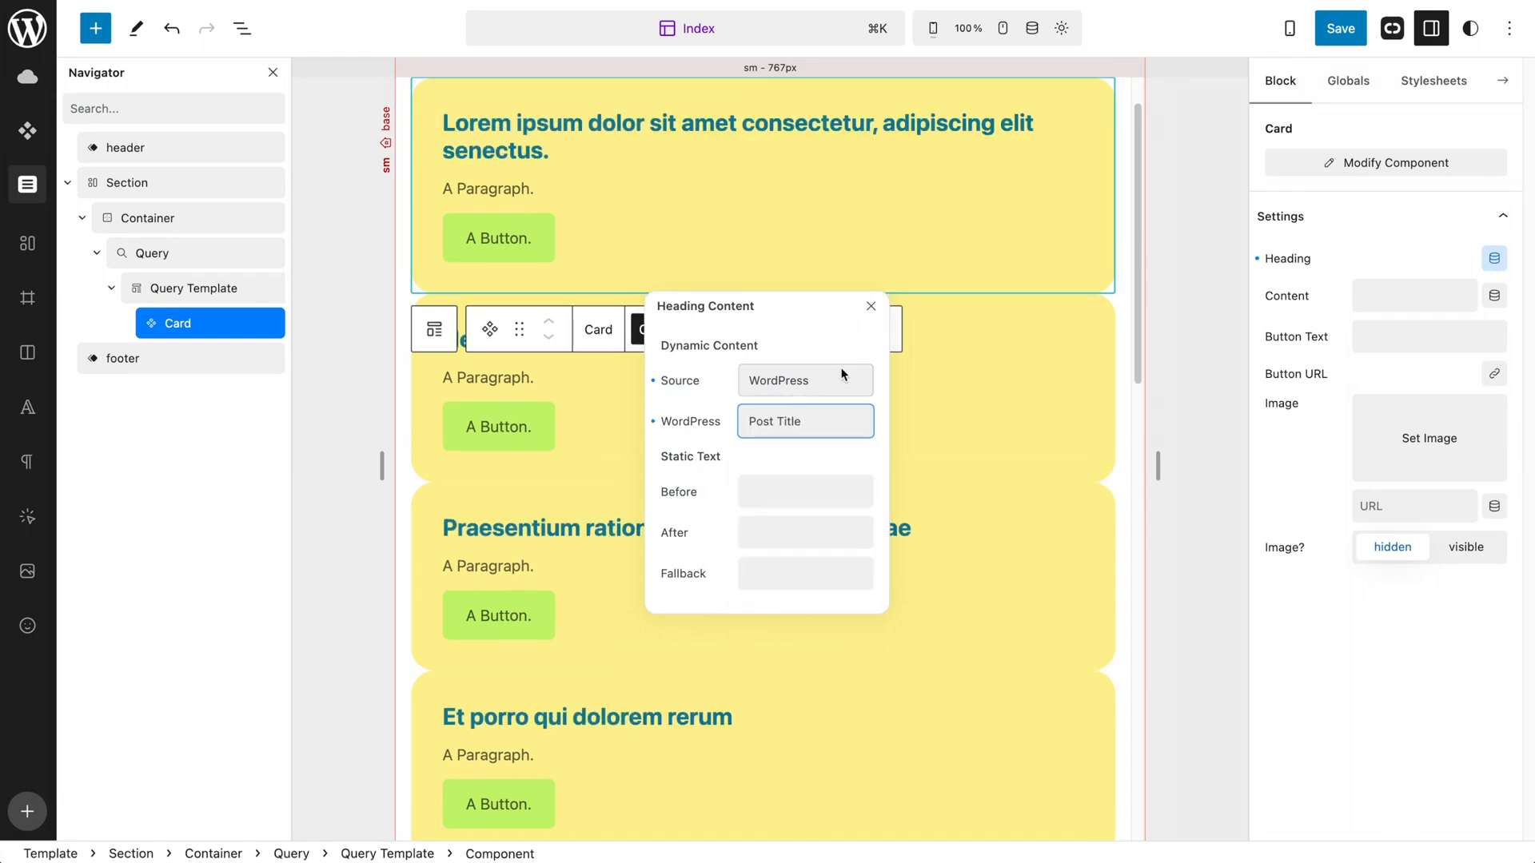
left_click(869, 311)
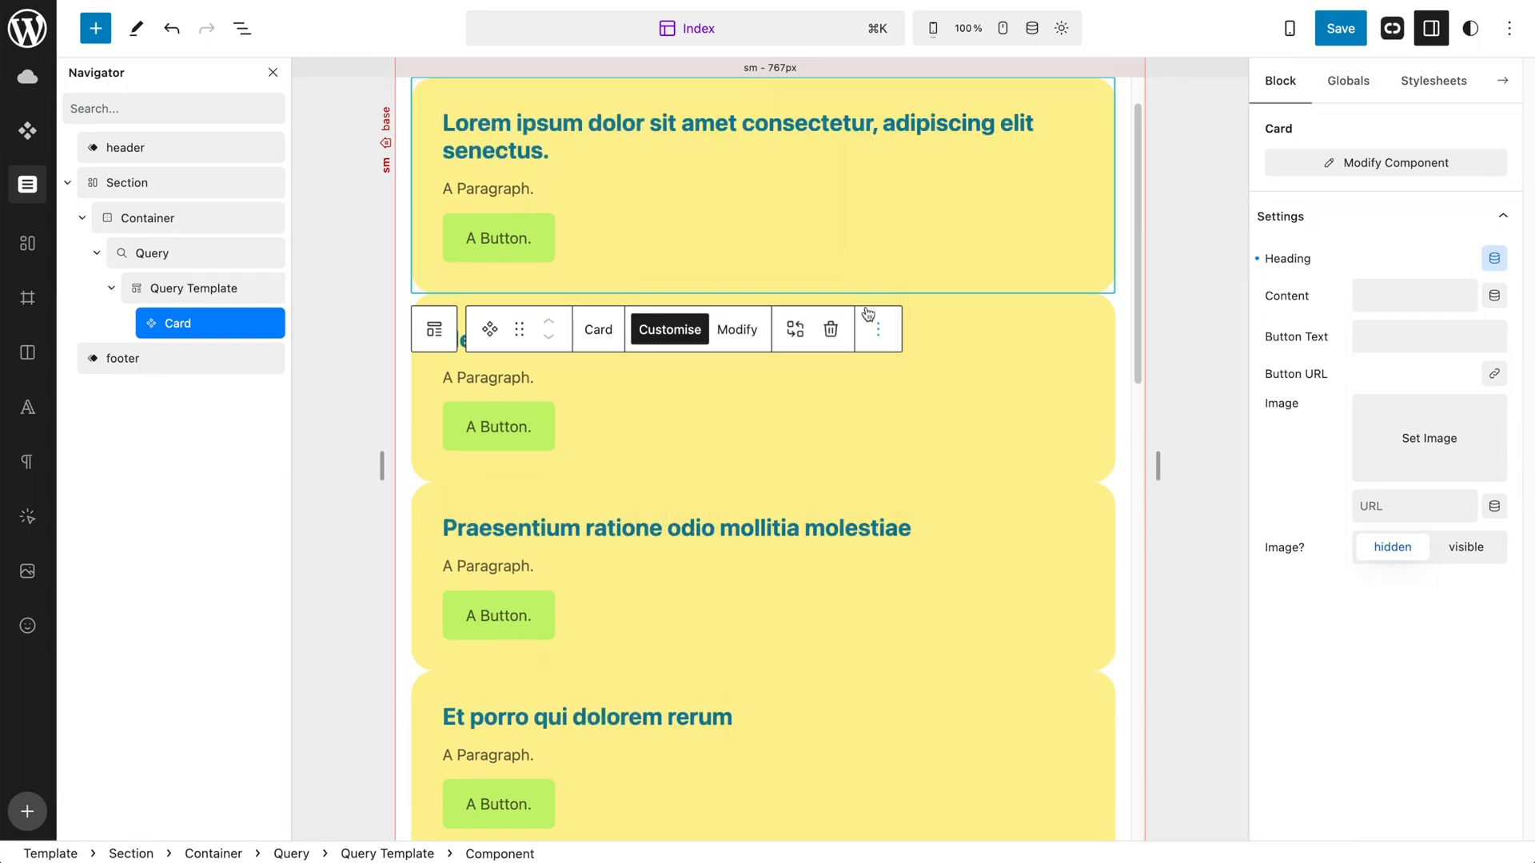
Step: Connect the card's Content property to the WordPress Post Excerpt, limited to 150 characters
left_click(1494, 298)
left_click(806, 379)
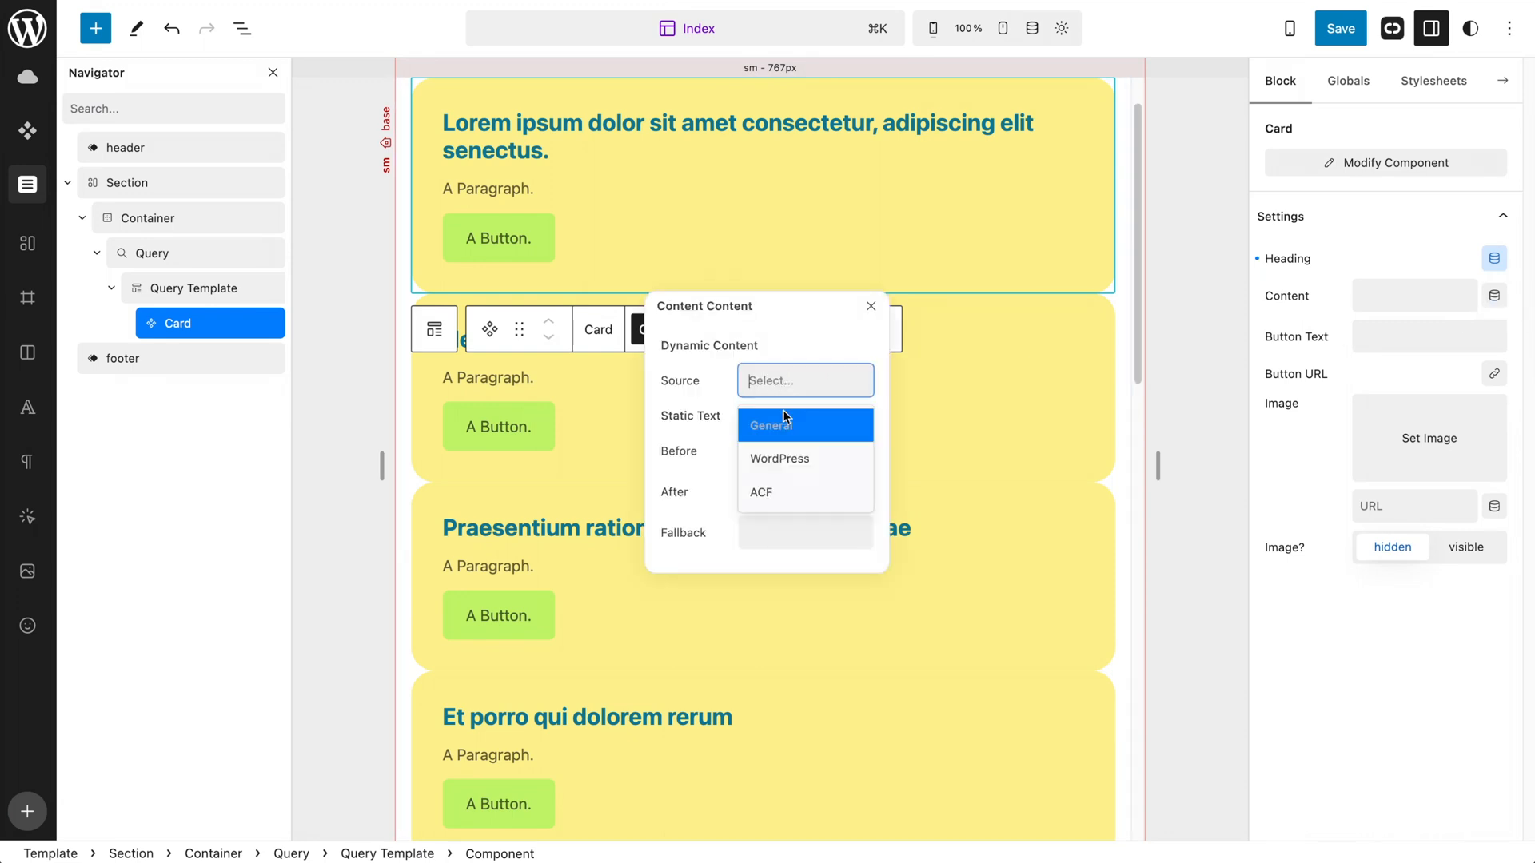
left_click(785, 459)
left_click(783, 430)
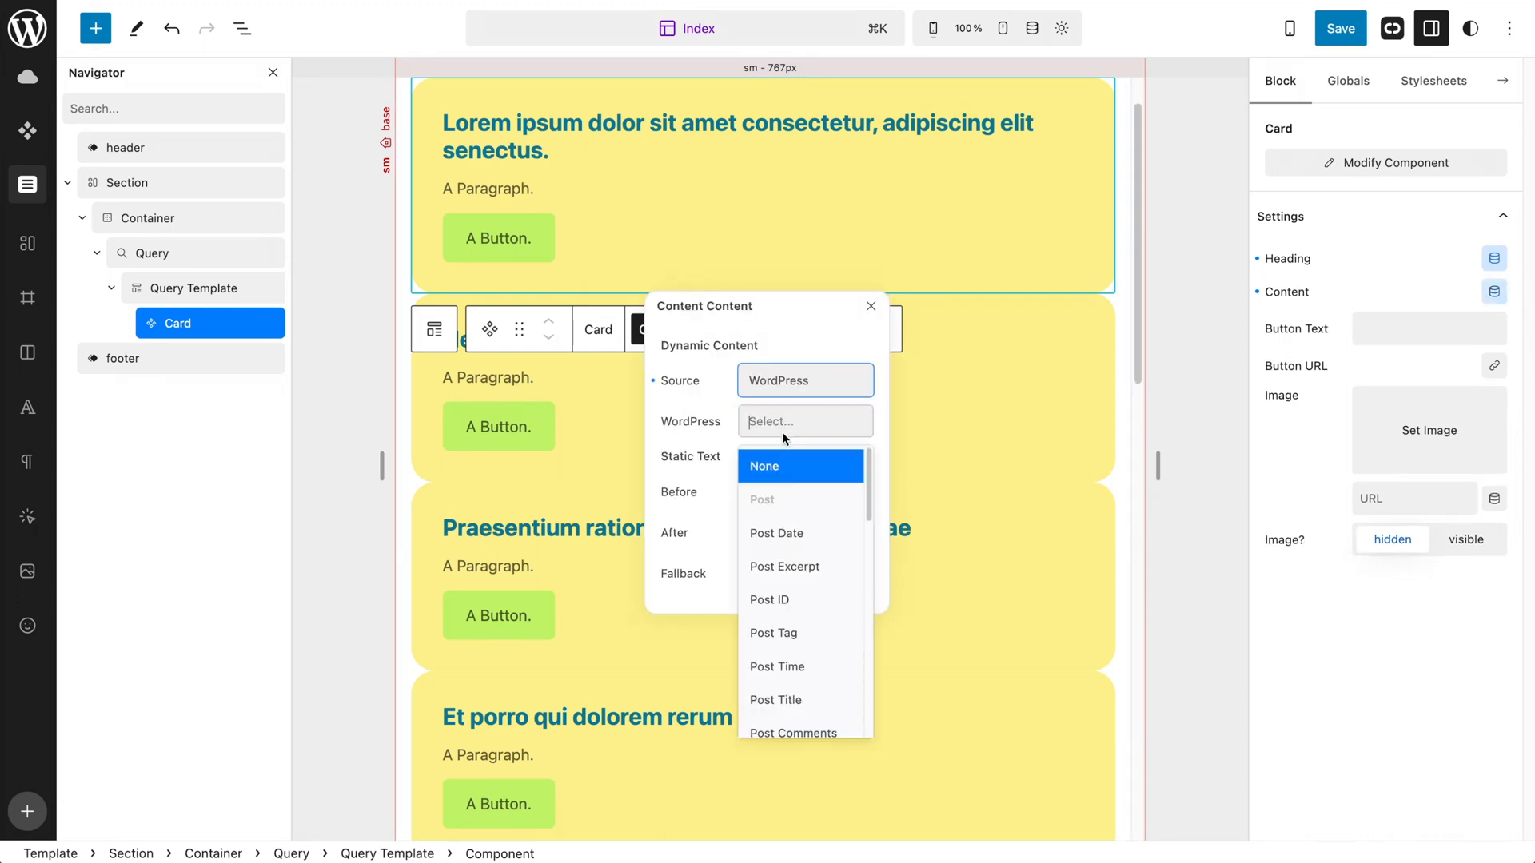
left_click(800, 567)
left_click(838, 463)
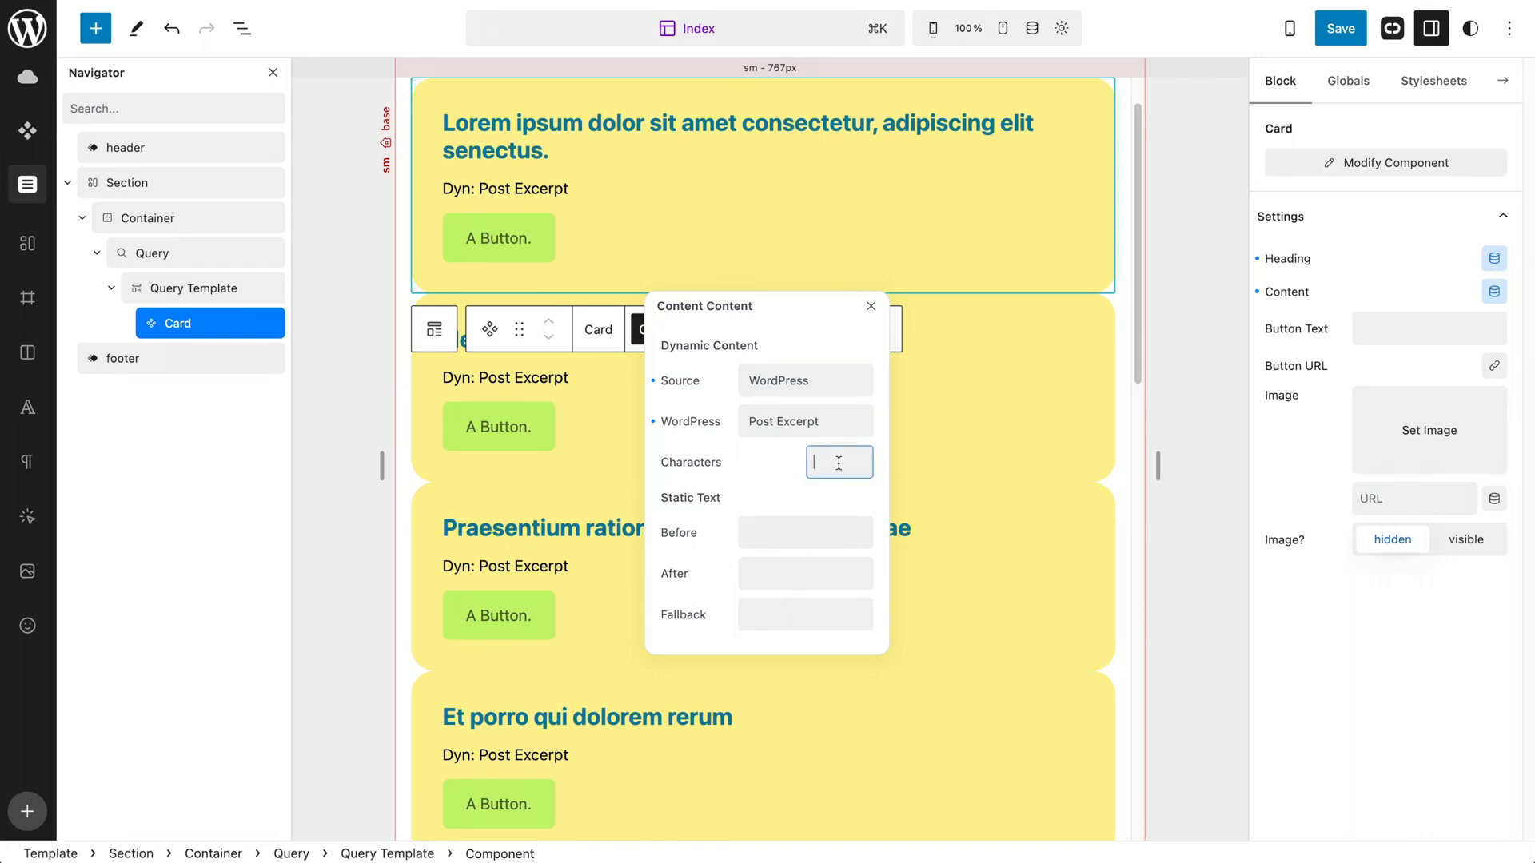
Step: Set the card's button text to "Read More" and its Button URL to a dynamic URL link using Post URL
left_click(1425, 329)
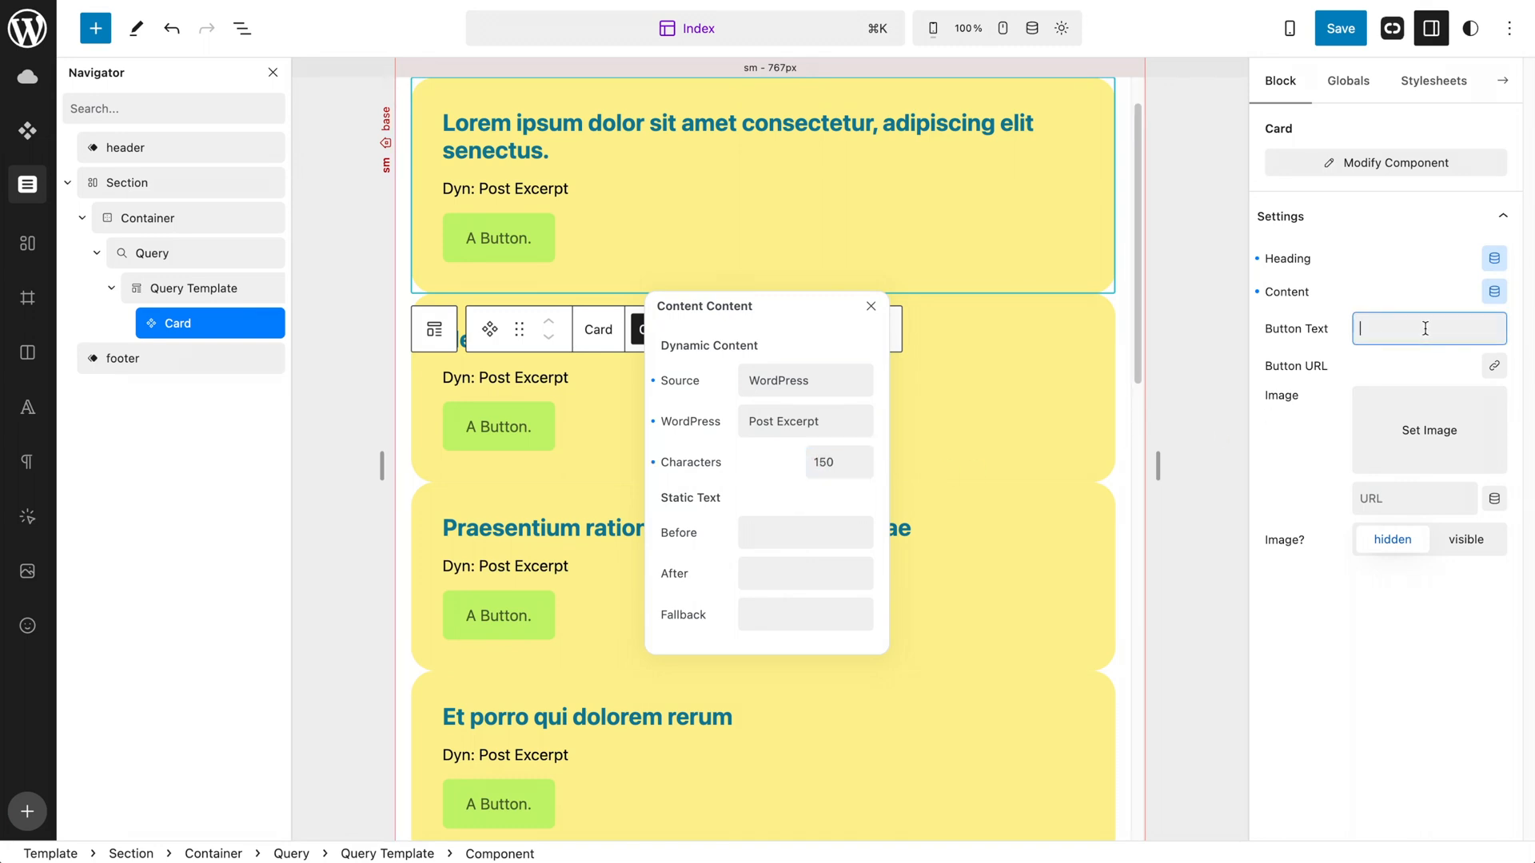
type("Read More")
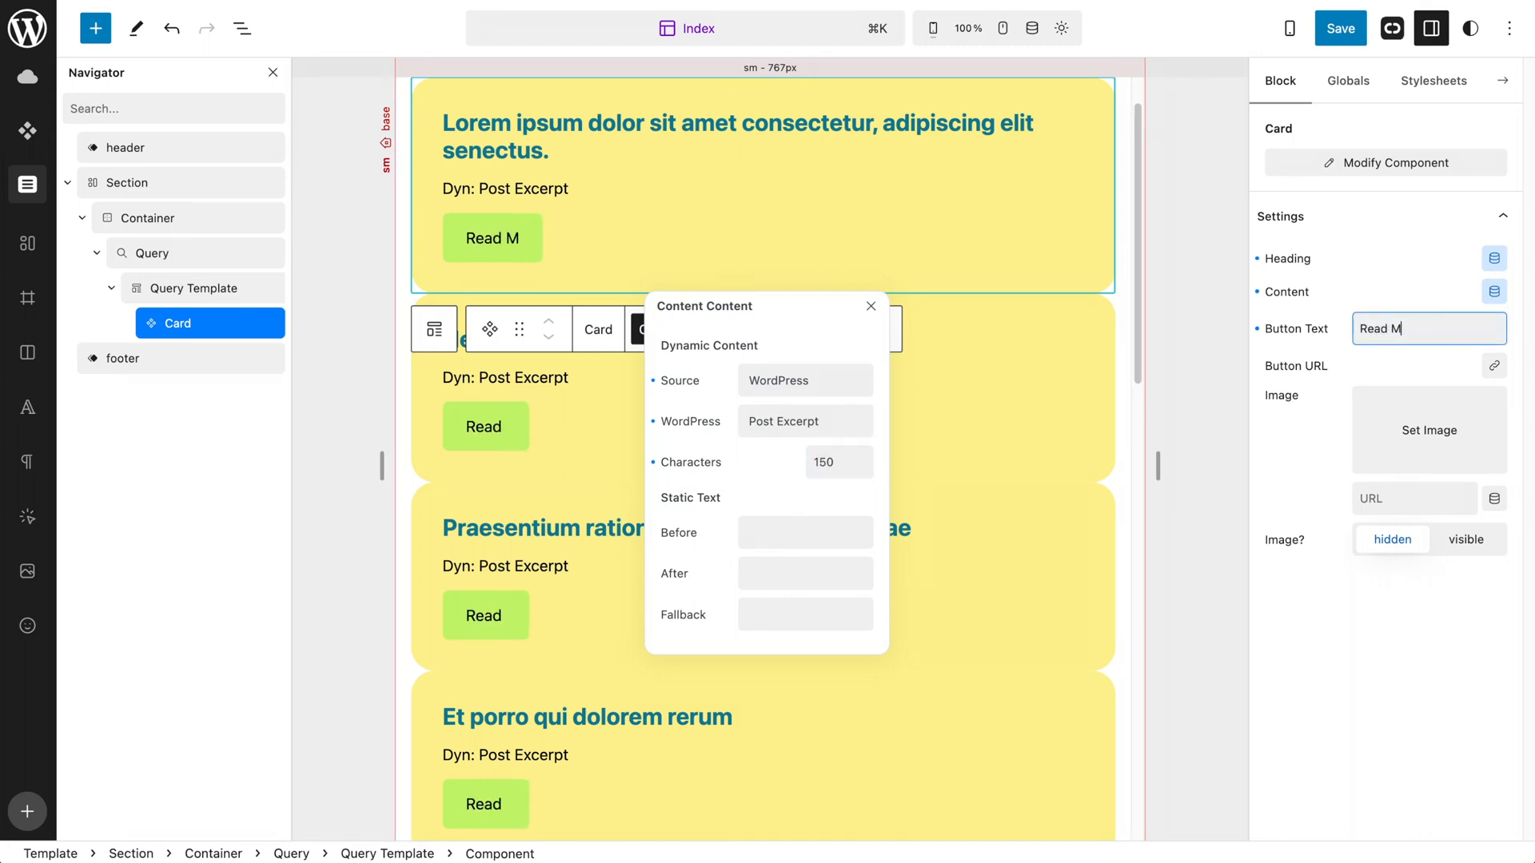
left_click(1496, 366)
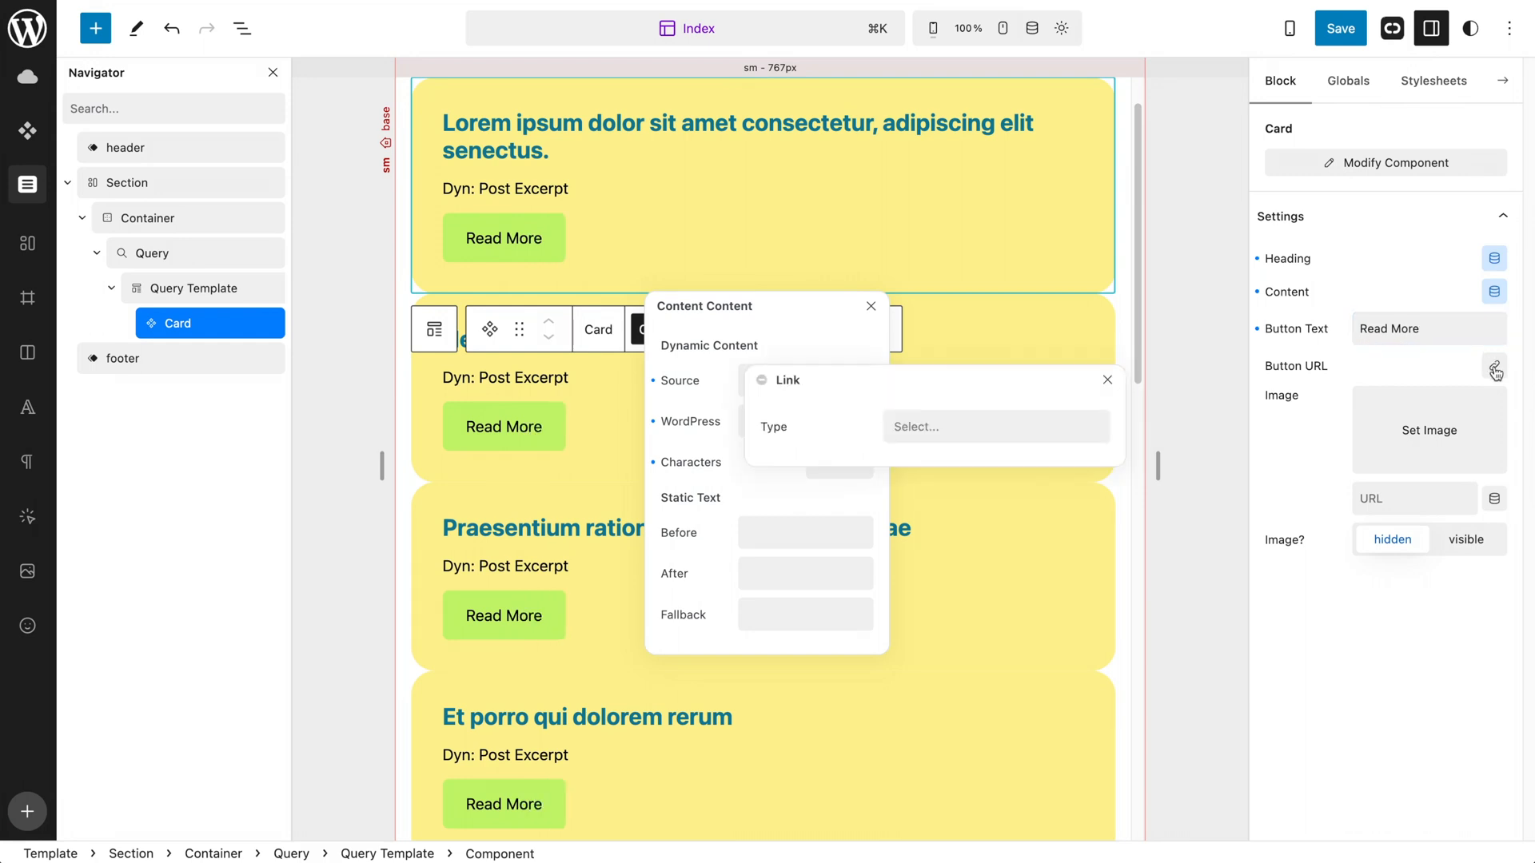
left_click(950, 418)
left_click(947, 471)
left_click(923, 467)
left_click(924, 537)
left_click(933, 509)
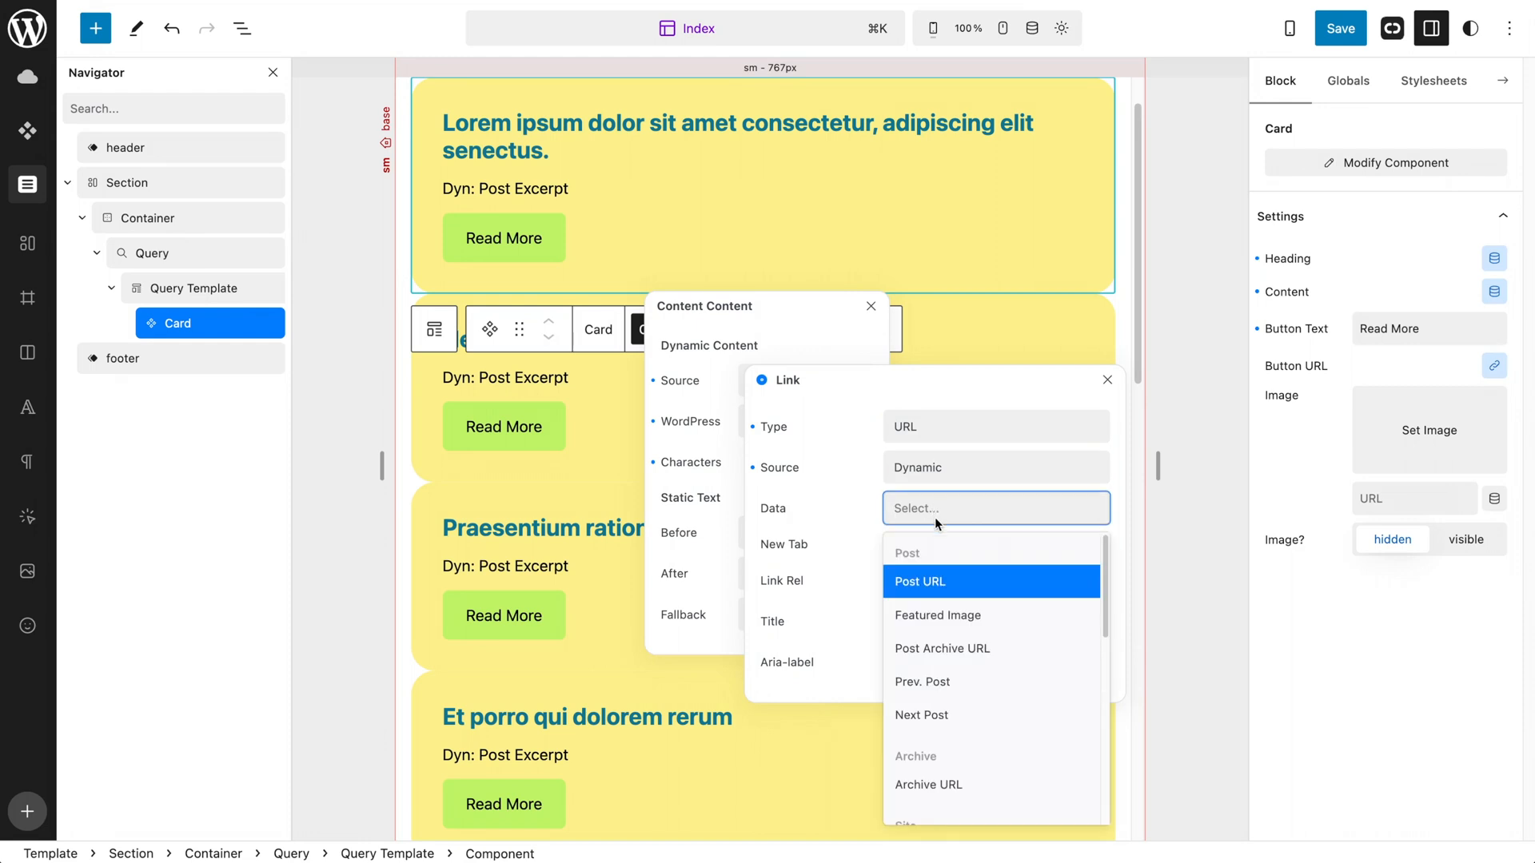
left_click(925, 582)
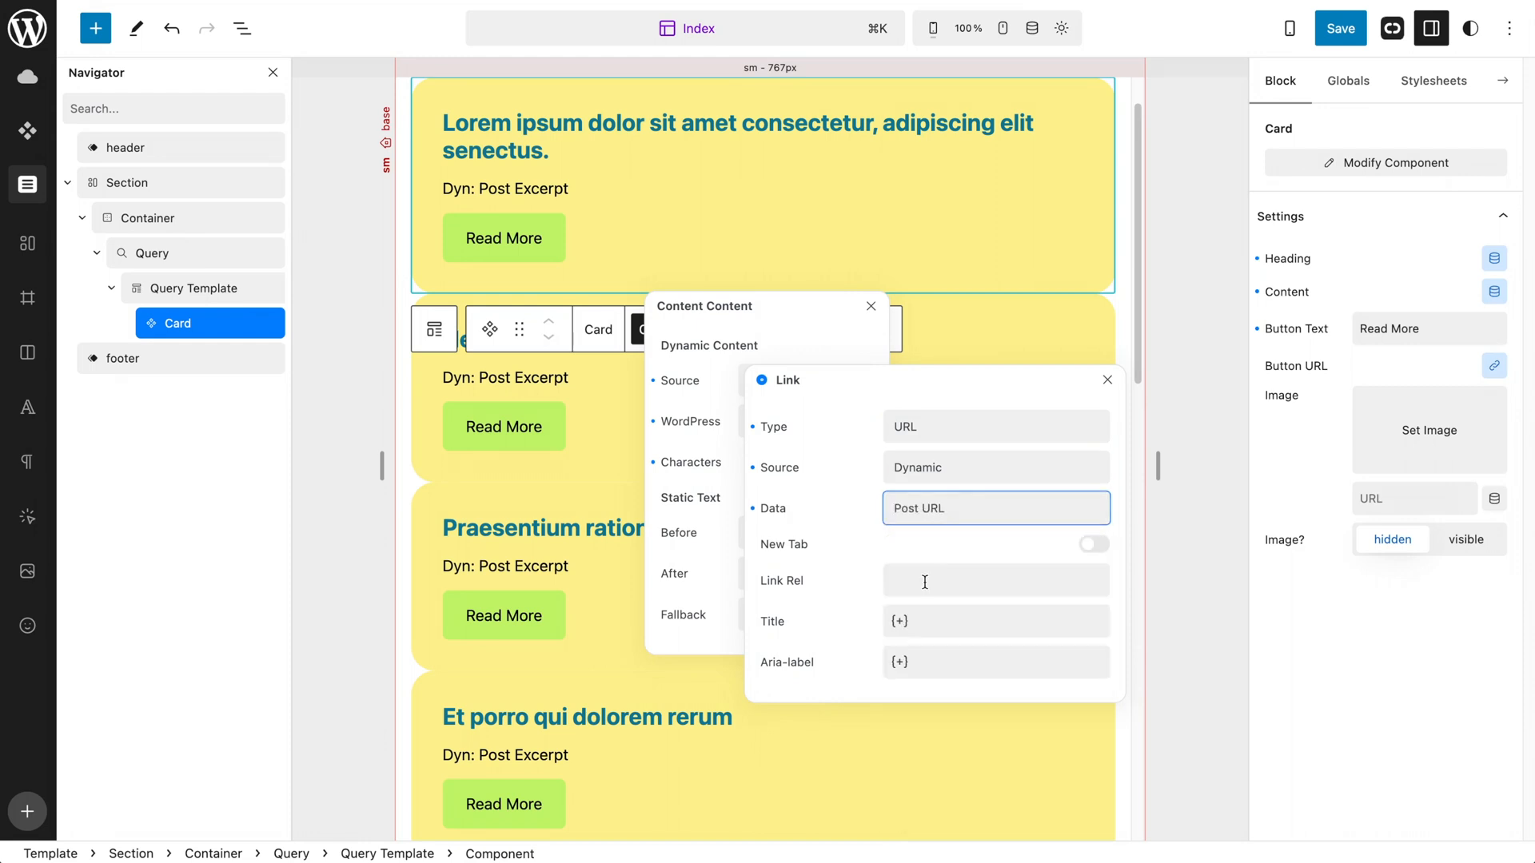
left_click(1107, 380)
Step: Connect the query card's Image property to the WordPress Featured Image and set the Image? option to visible
left_click(1300, 405)
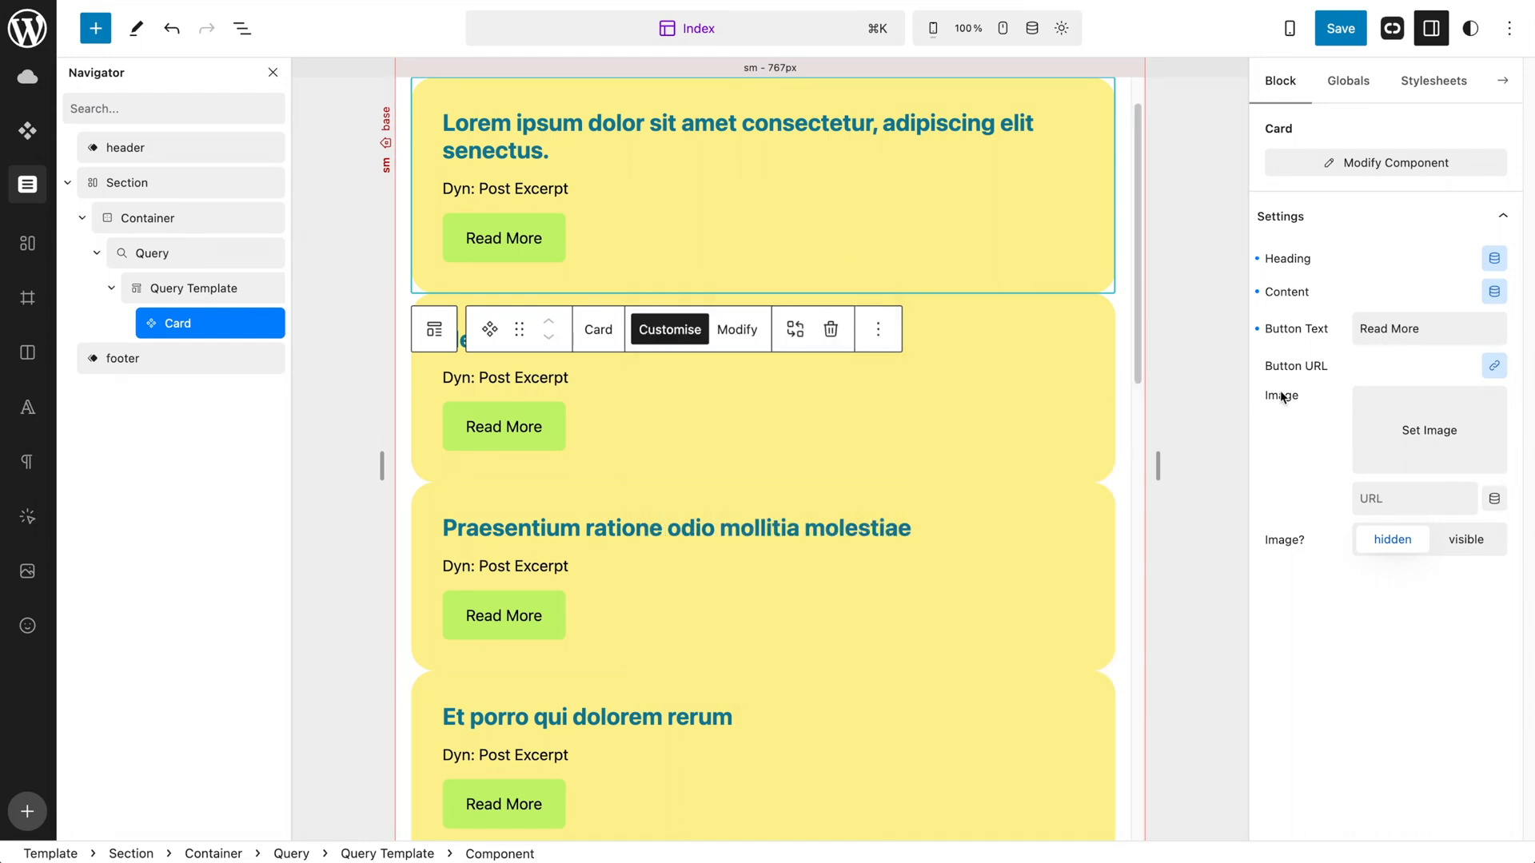
left_click(1494, 498)
left_click(863, 404)
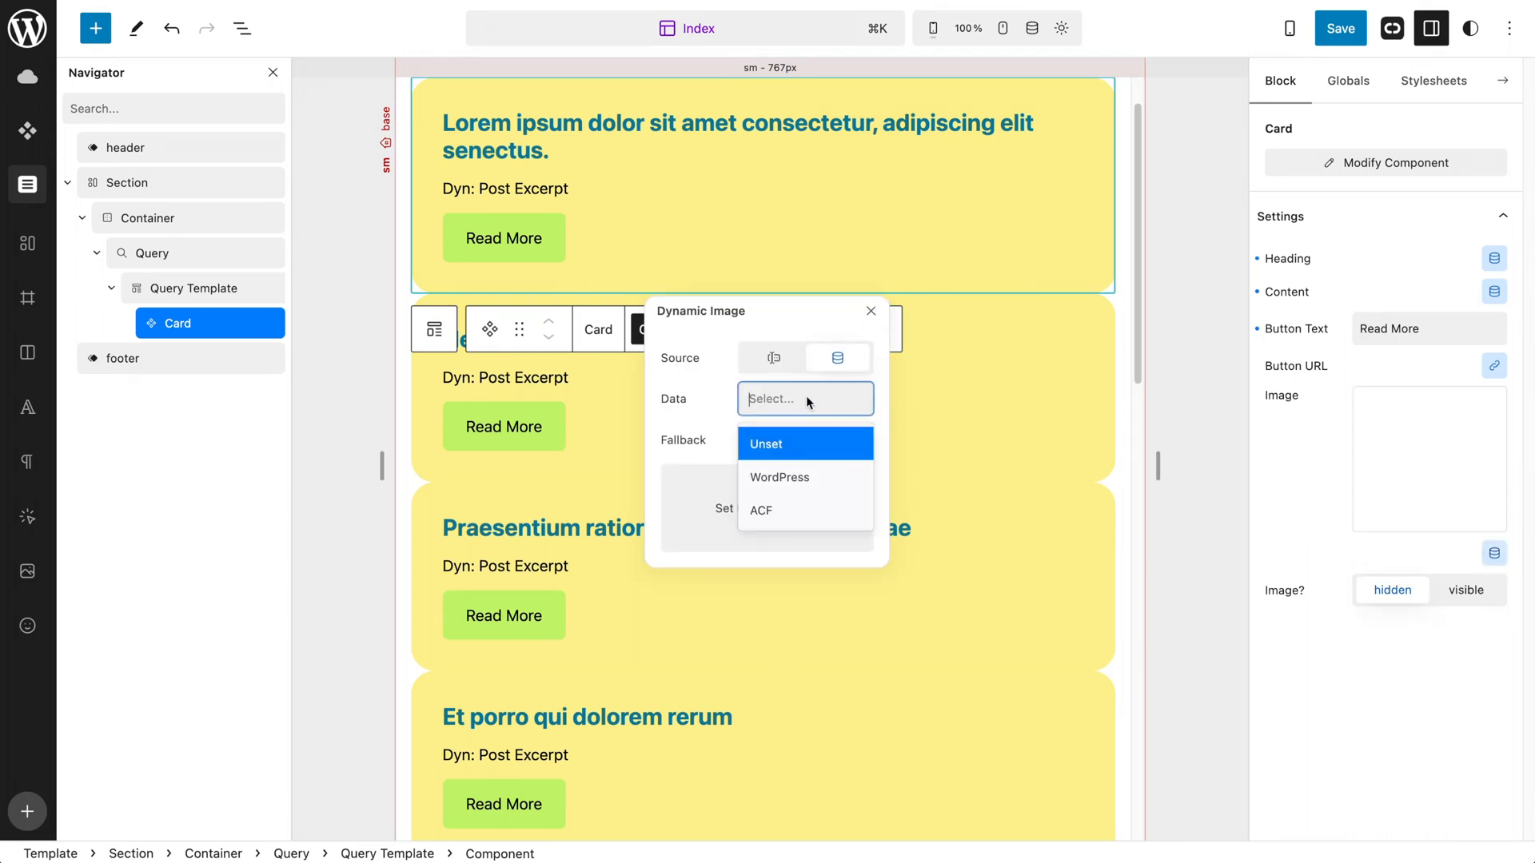
left_click(788, 477)
left_click(784, 439)
left_click(792, 551)
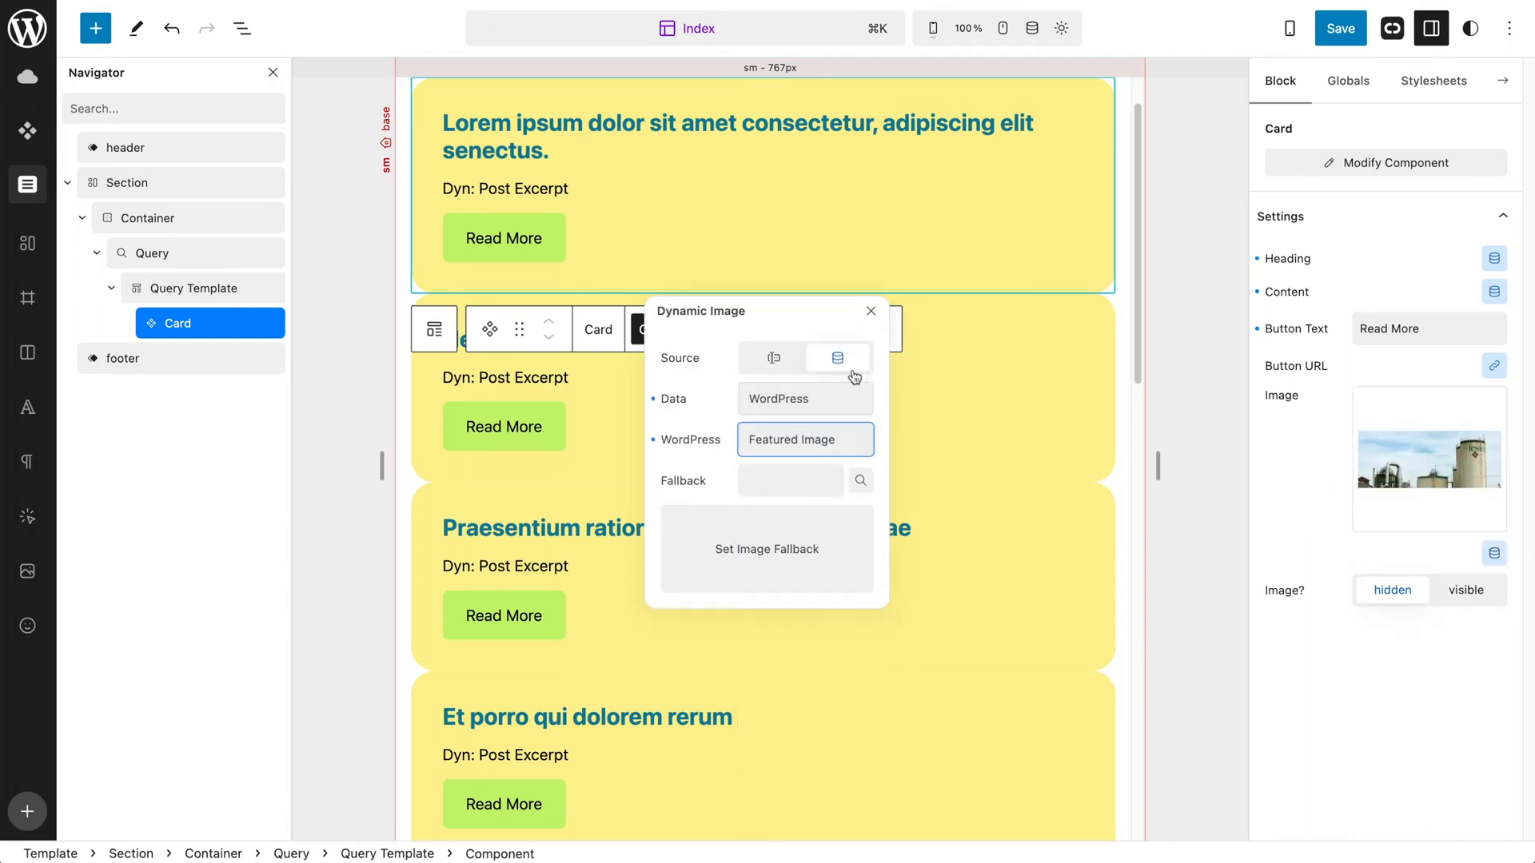
left_click(871, 312)
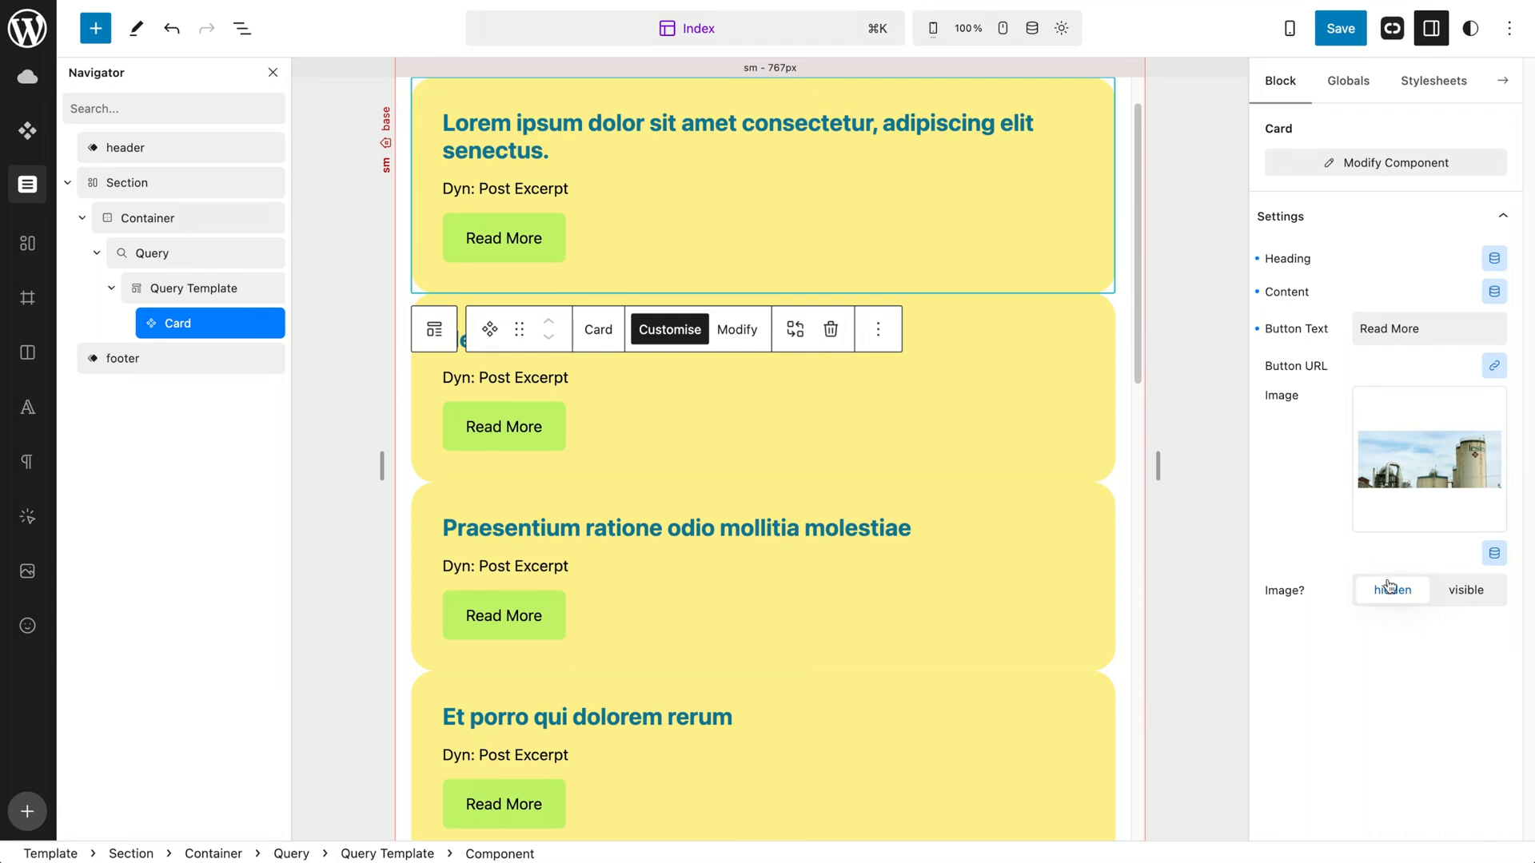
left_click(1463, 591)
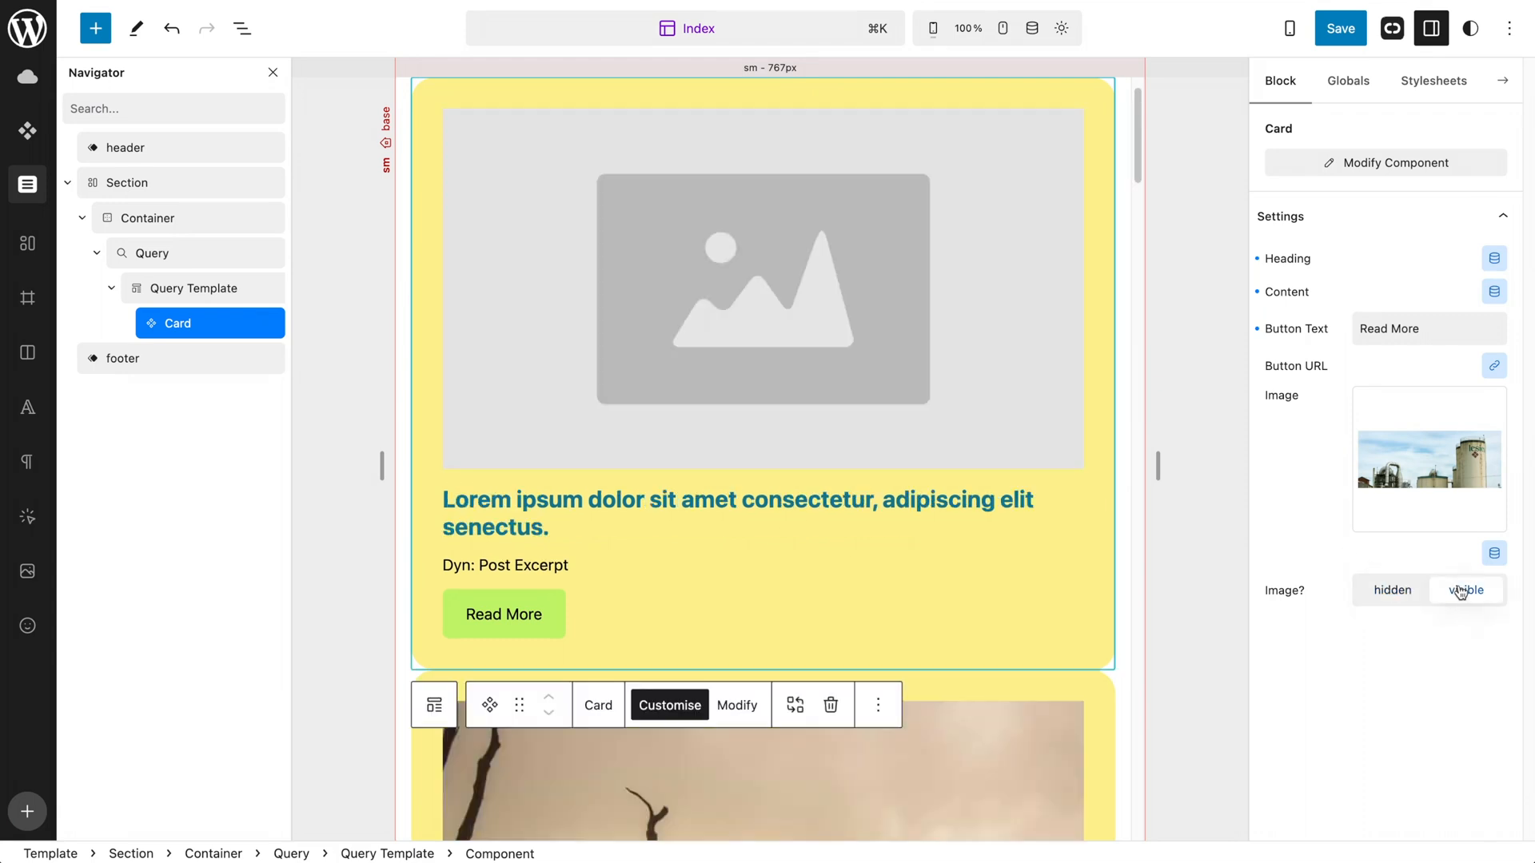
Step: Set the Query Template's display to grid with a row and column gap of 6
left_click(192, 288)
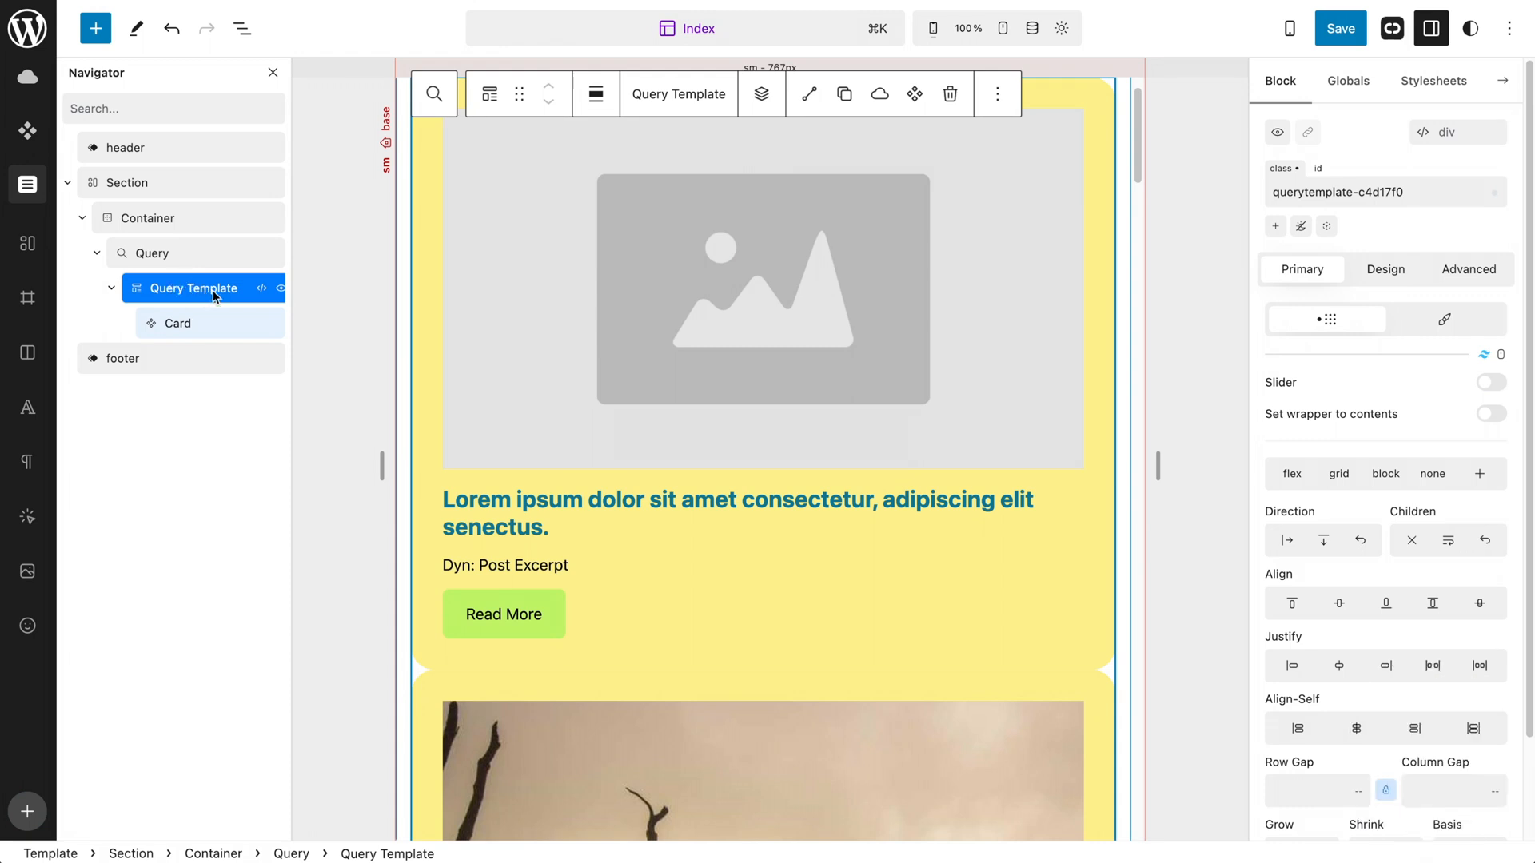
left_click(1338, 474)
left_click(1315, 742)
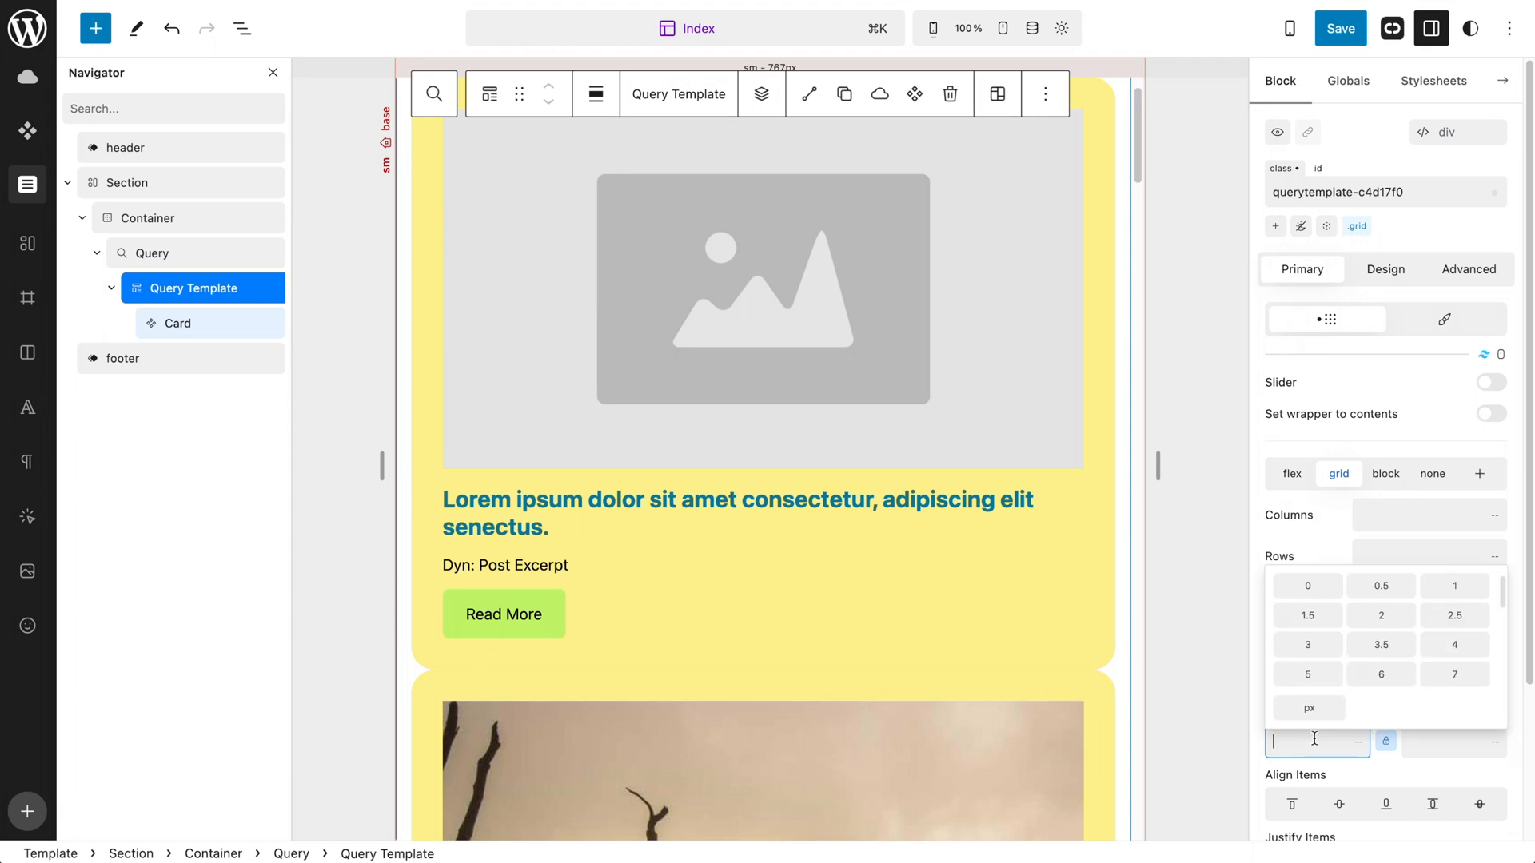
left_click(1382, 676)
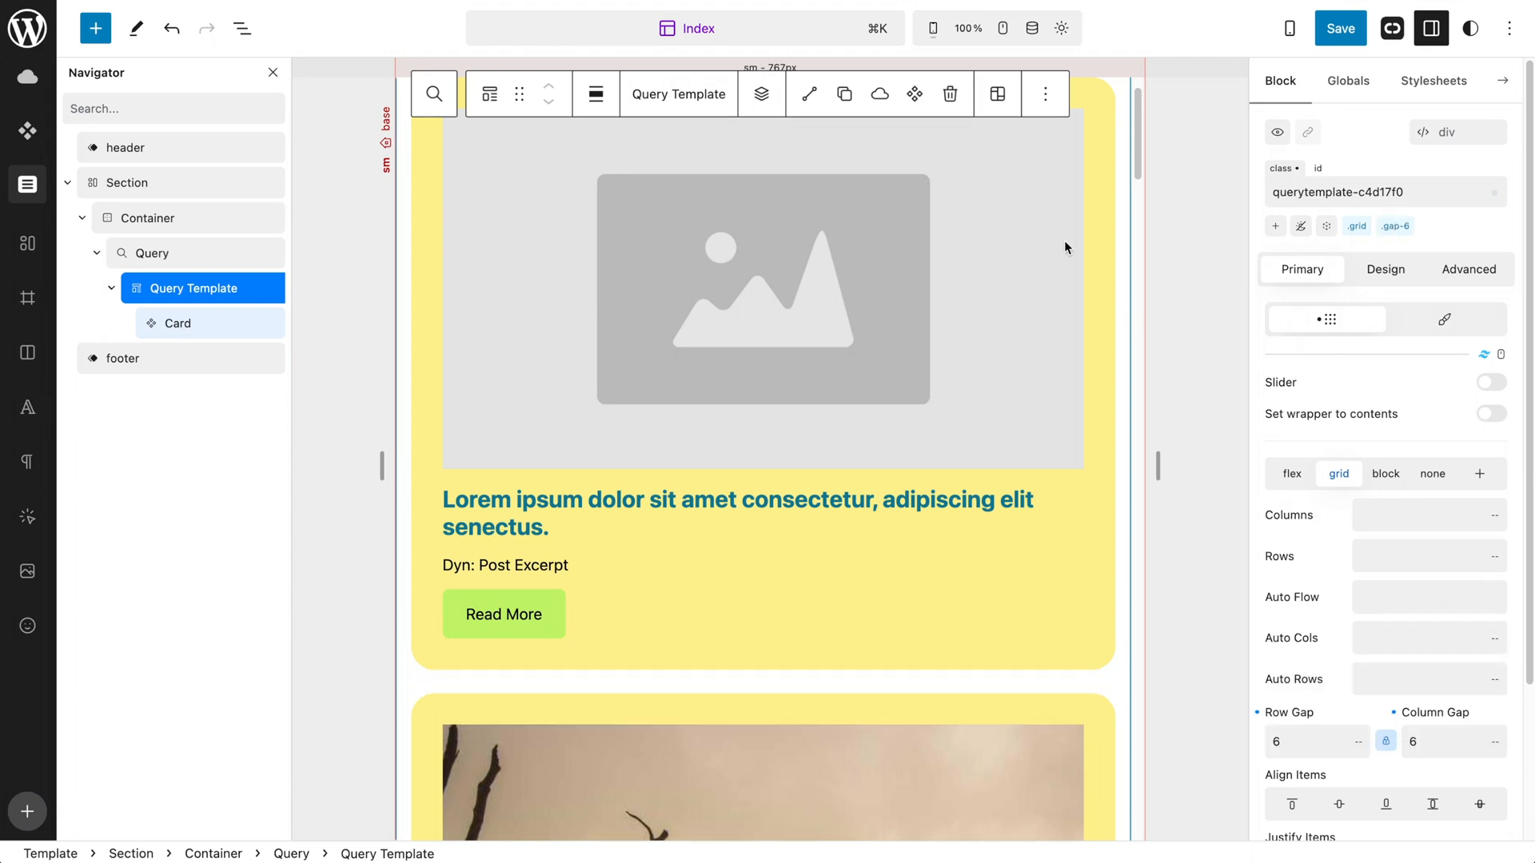
Step: Set the Query Template grid to 2 columns at the md (1023px) breakpoint
left_click(933, 28)
left_click(933, 158)
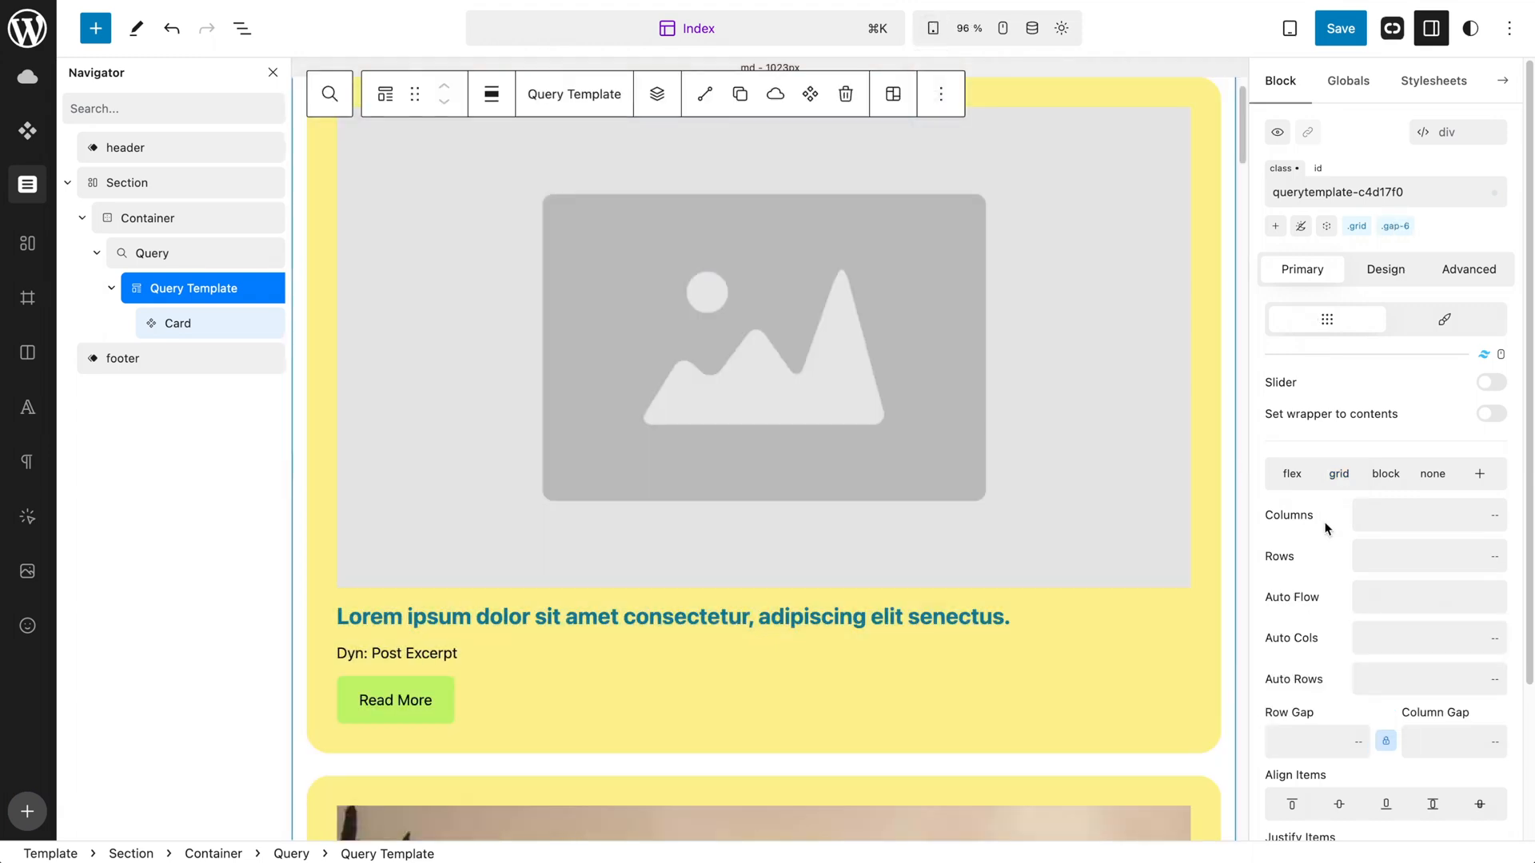
left_click(1410, 528)
left_click(1403, 552)
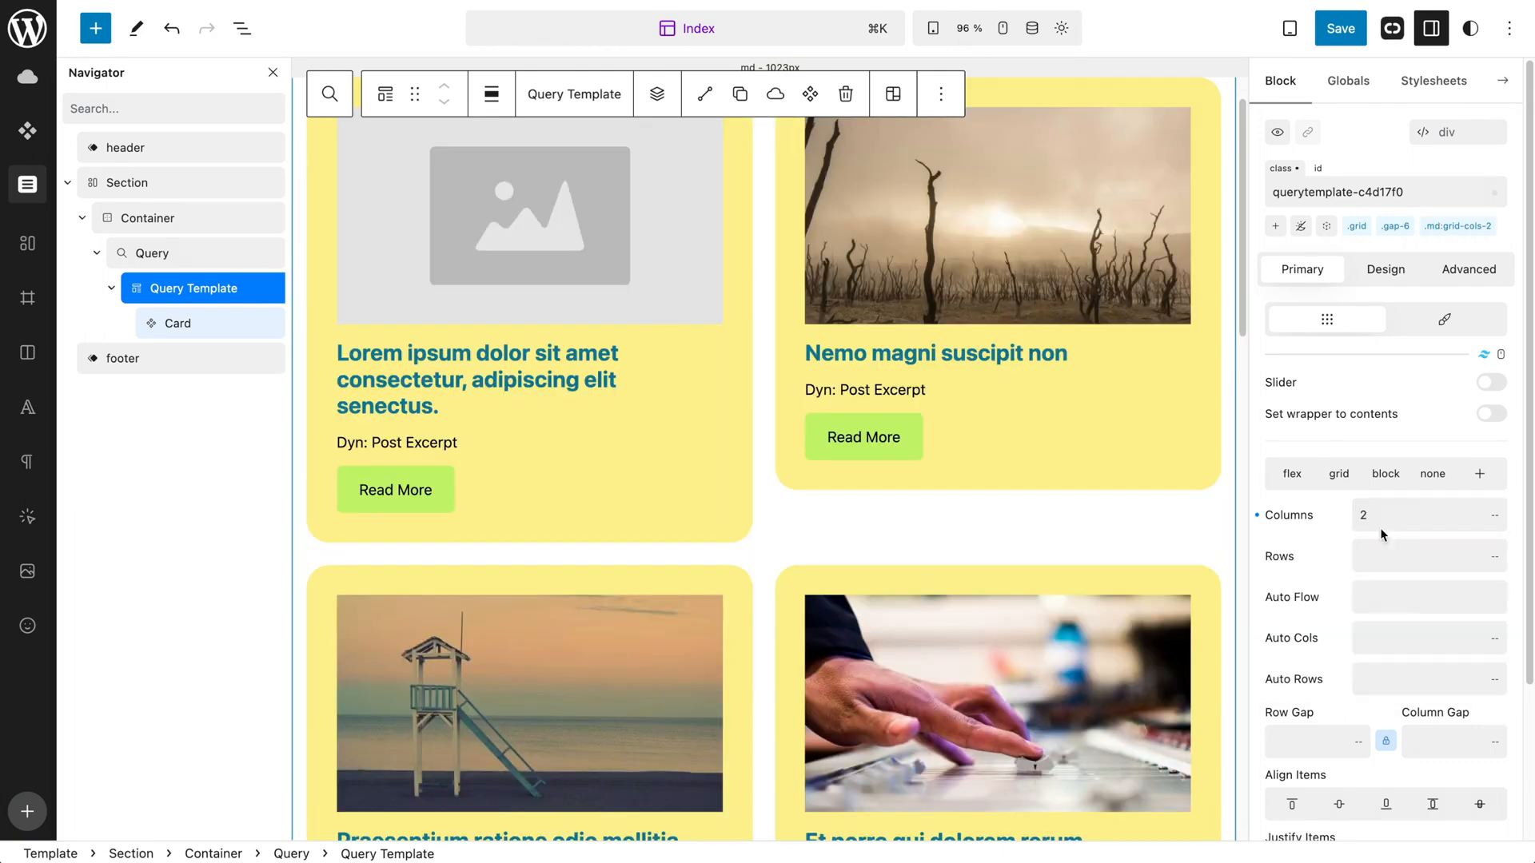
Step: Set the Query Template grid to 3 columns at the lg (1279px) breakpoint
left_click(933, 28)
left_click(932, 129)
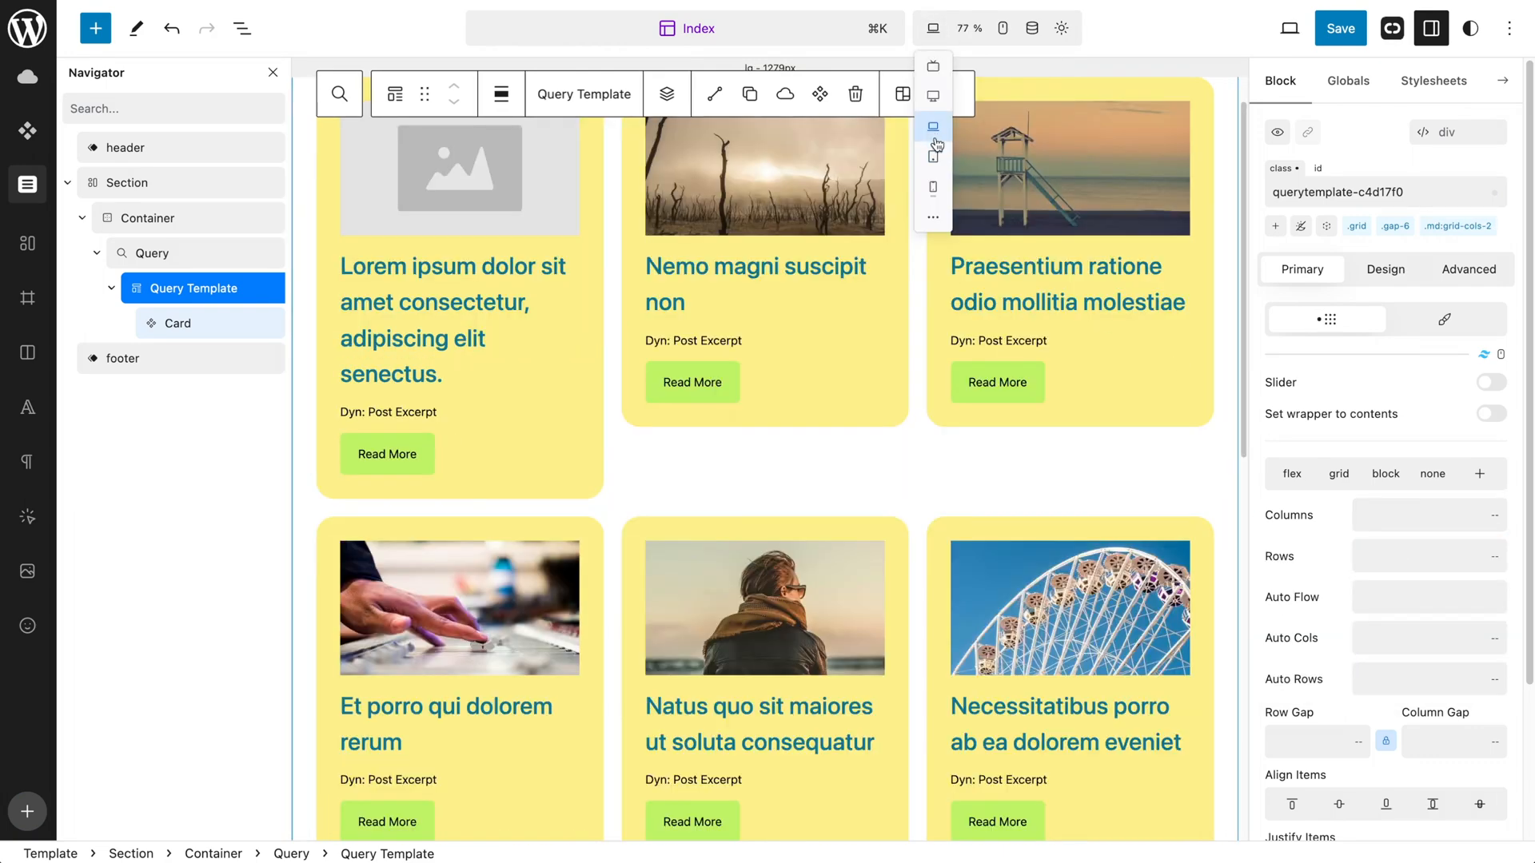
left_click(1411, 526)
left_click(1436, 559)
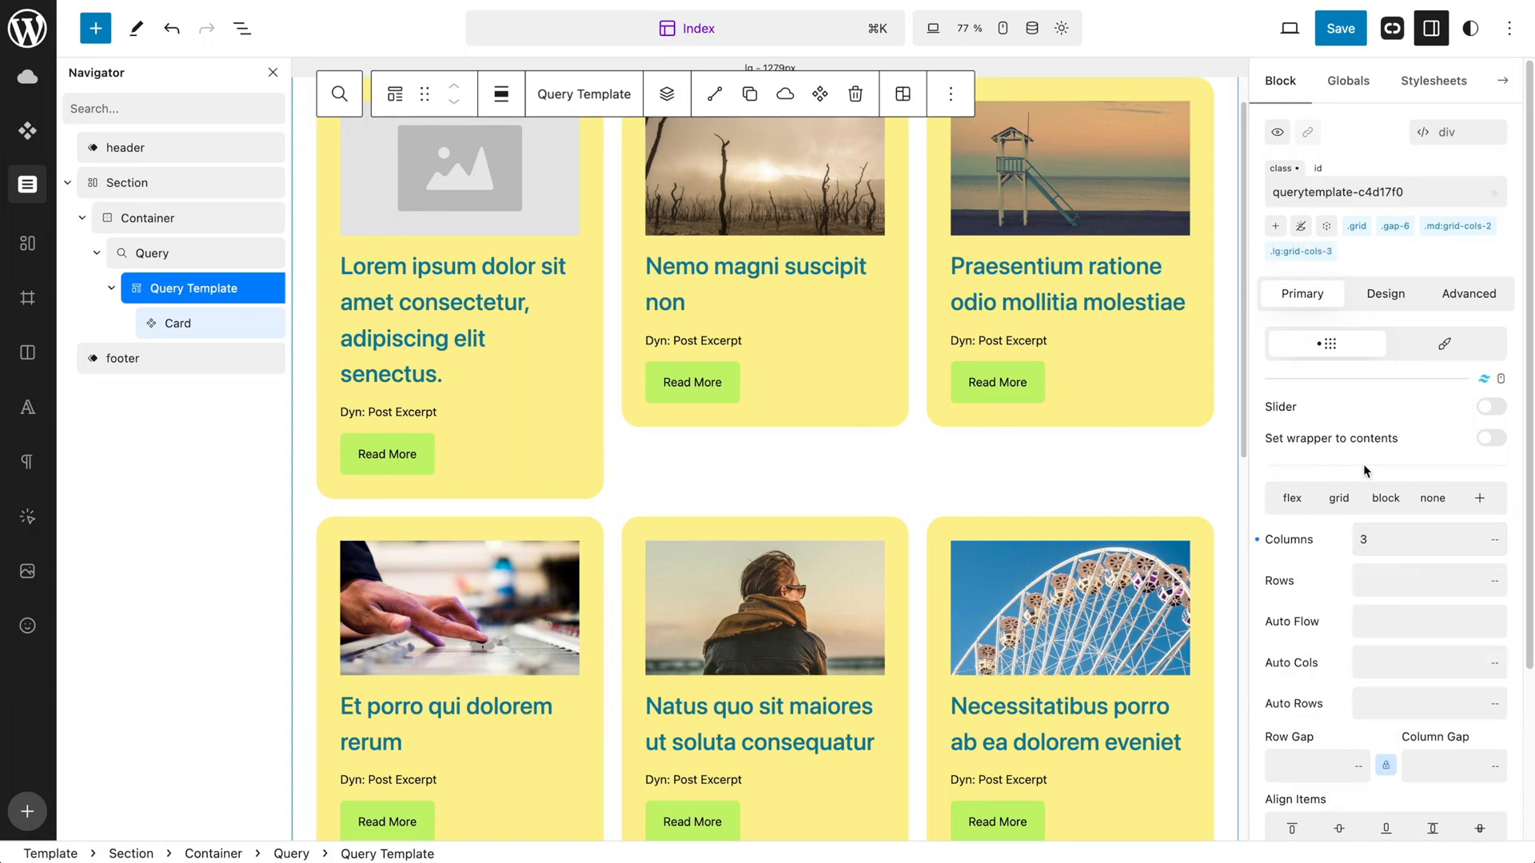
left_click(1489, 442)
Step: Save the Index template and view the "iste" category archive on the front end
left_click(1341, 28)
left_click(1341, 28)
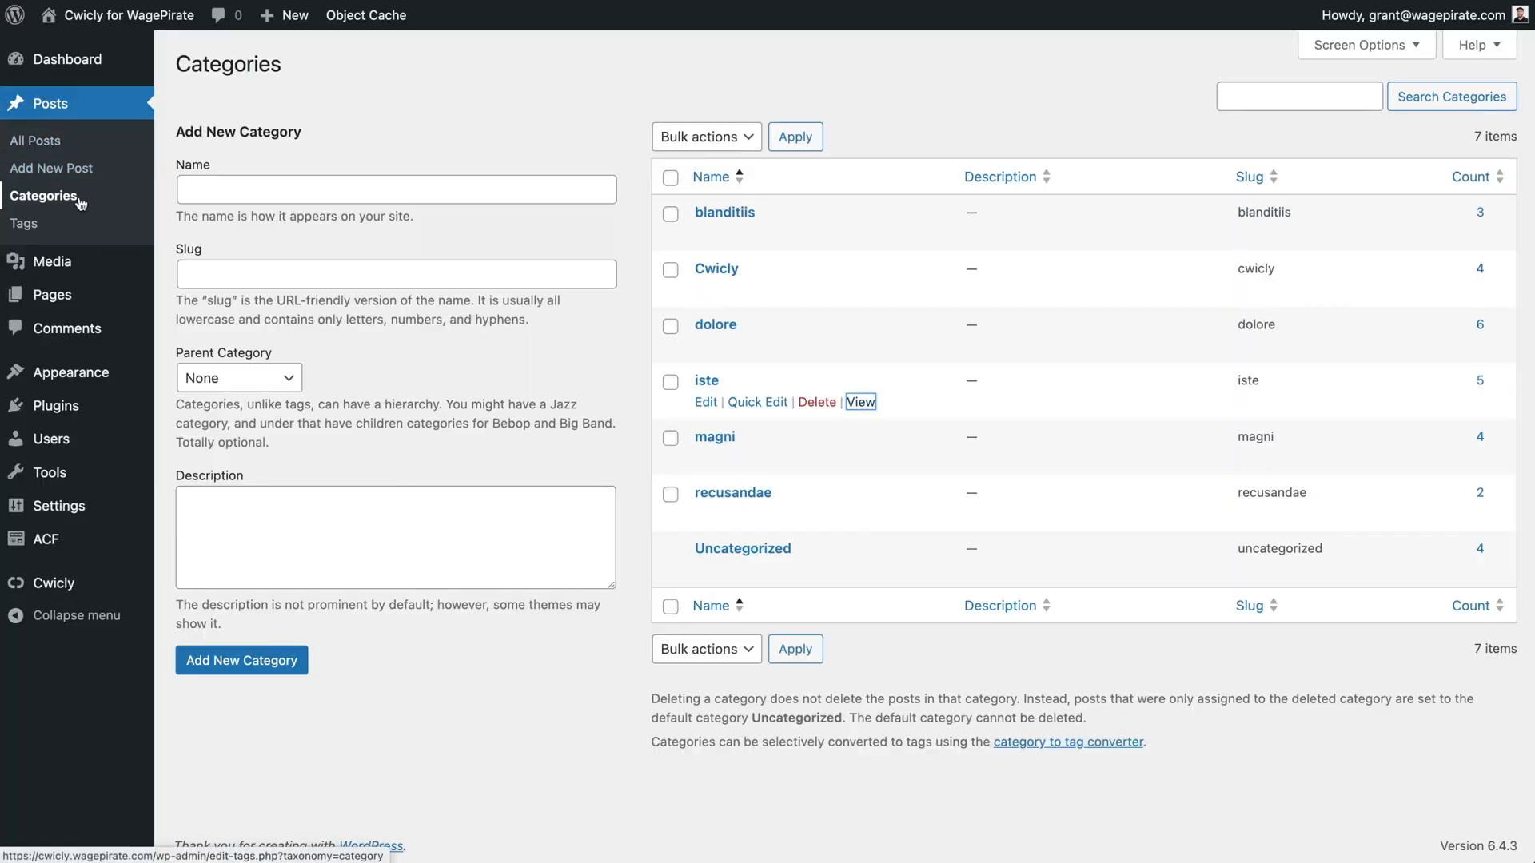
left_click(861, 402)
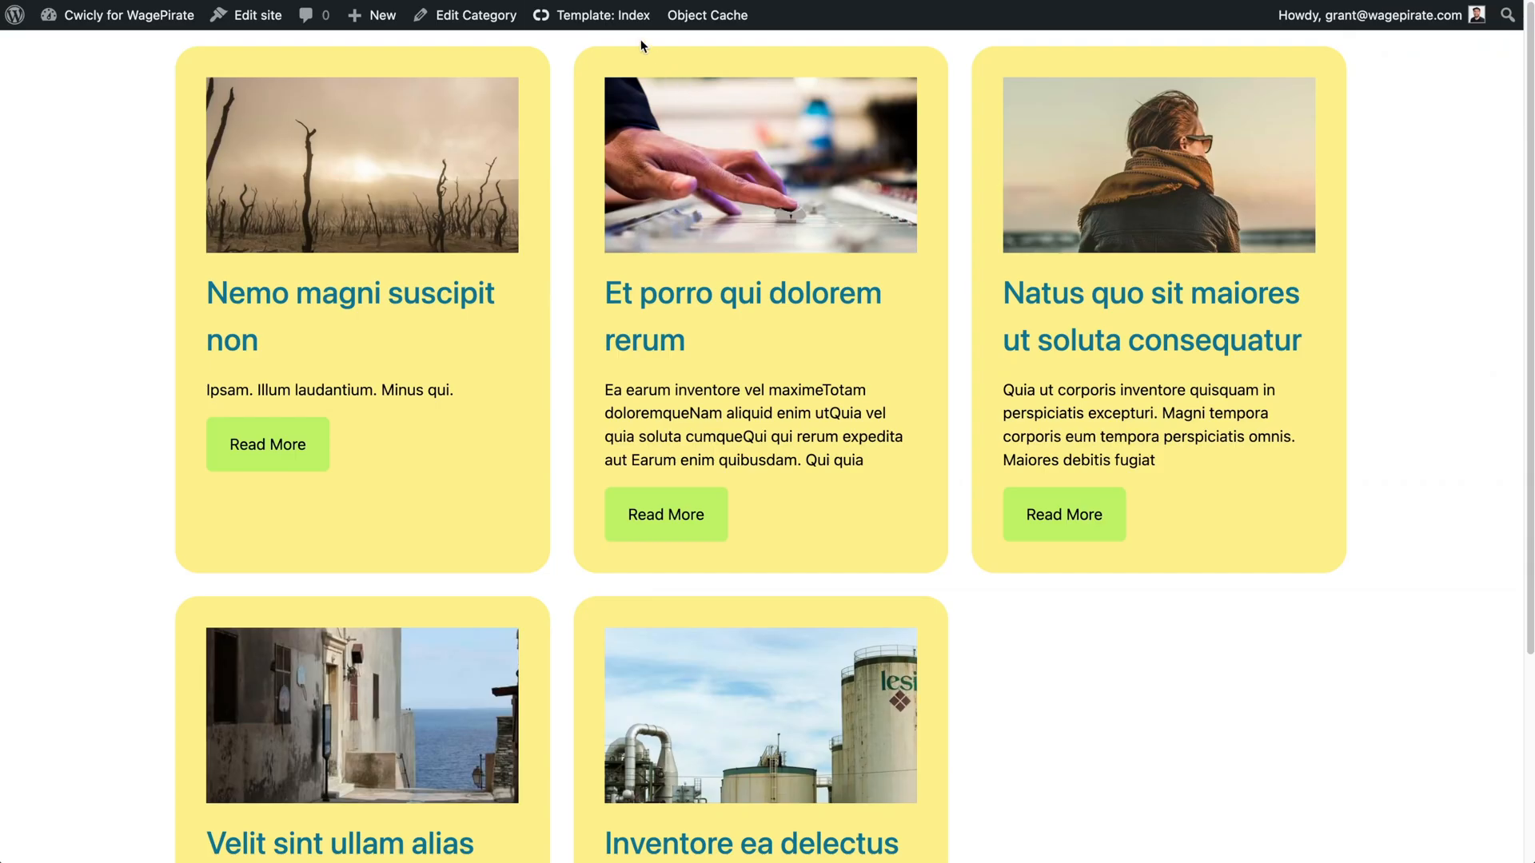
mouse_move(631, 17)
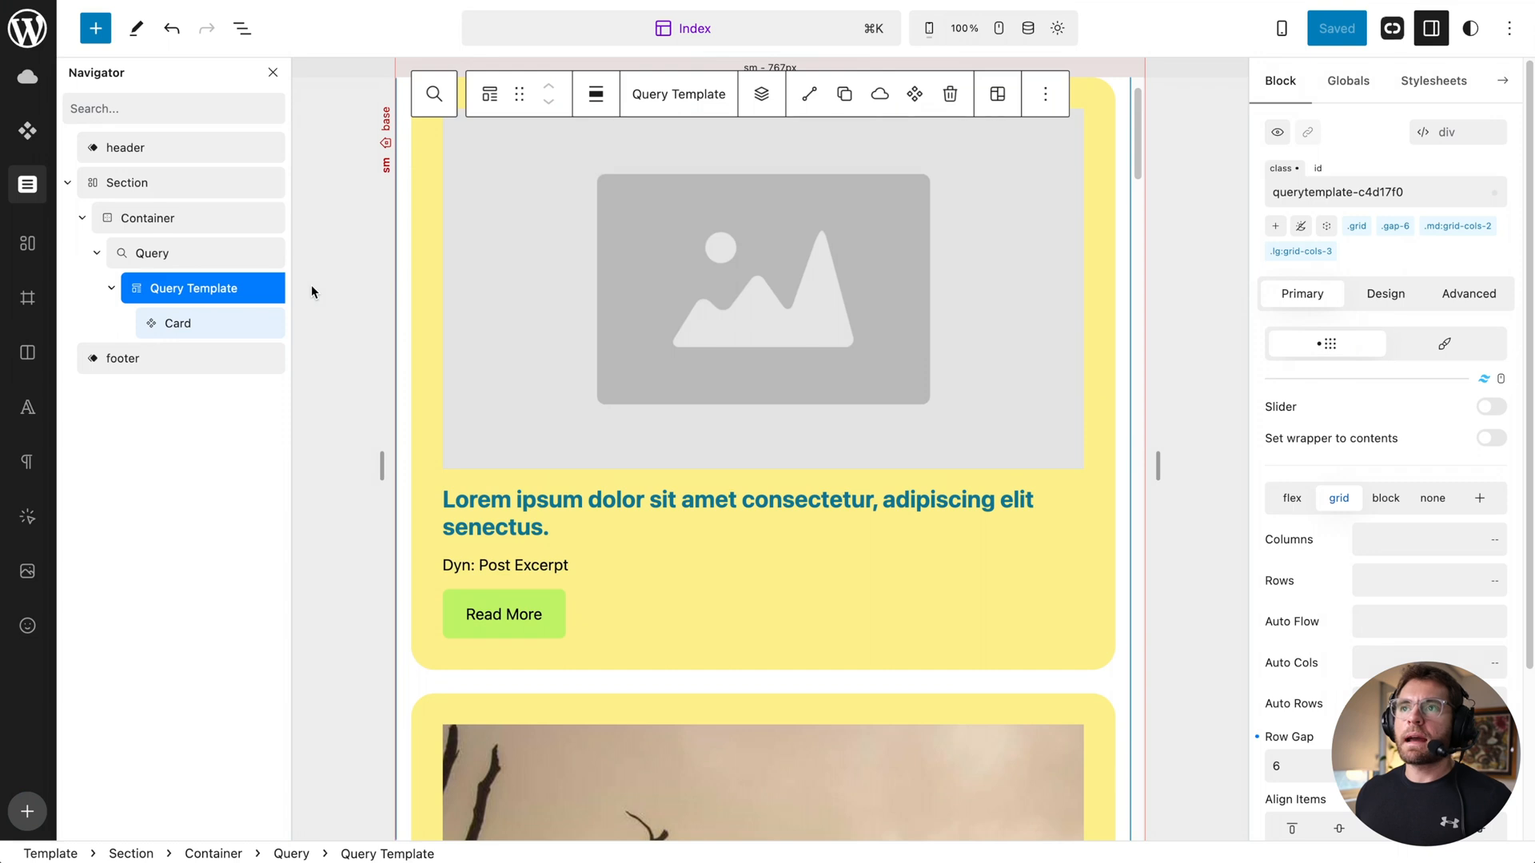
Step: Modify the Card component by adding a Paragraph inside its div, placed between the heading and the excerpt paragraph
left_click(190, 324)
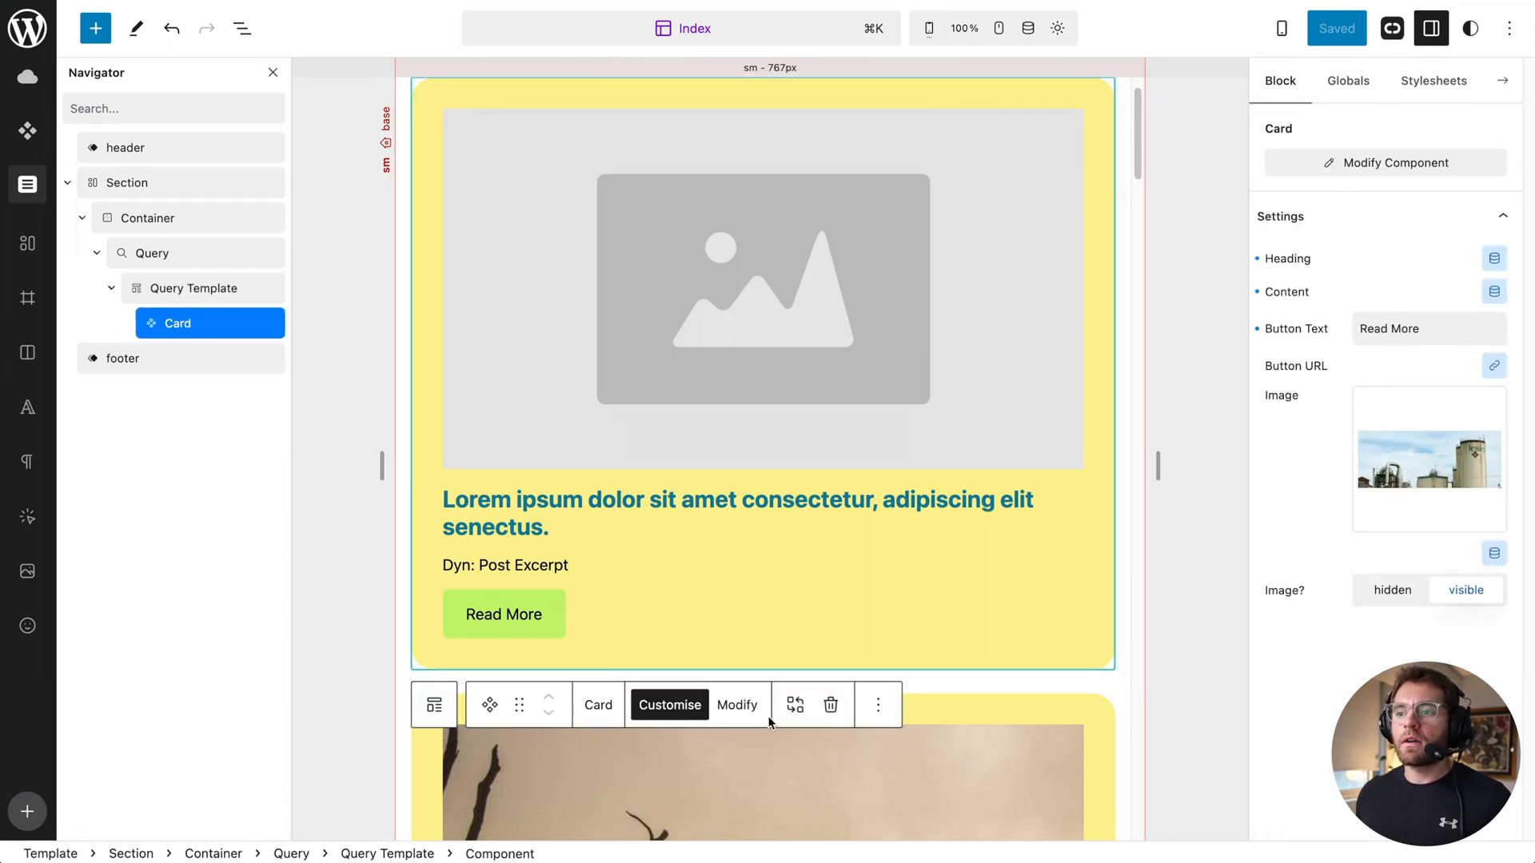
left_click(755, 712)
left_click(222, 362)
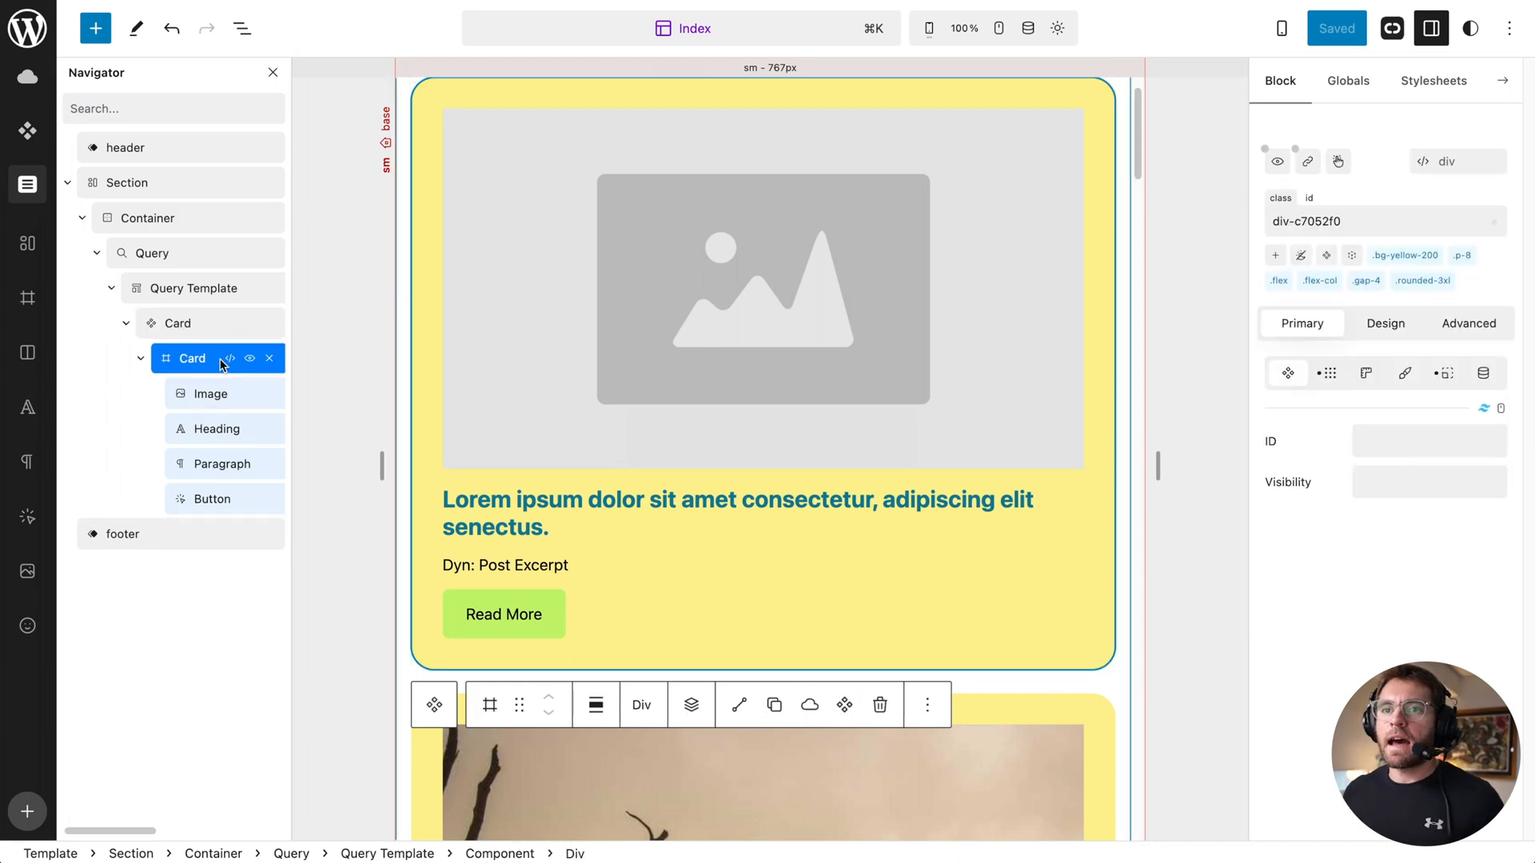
left_click(691, 706)
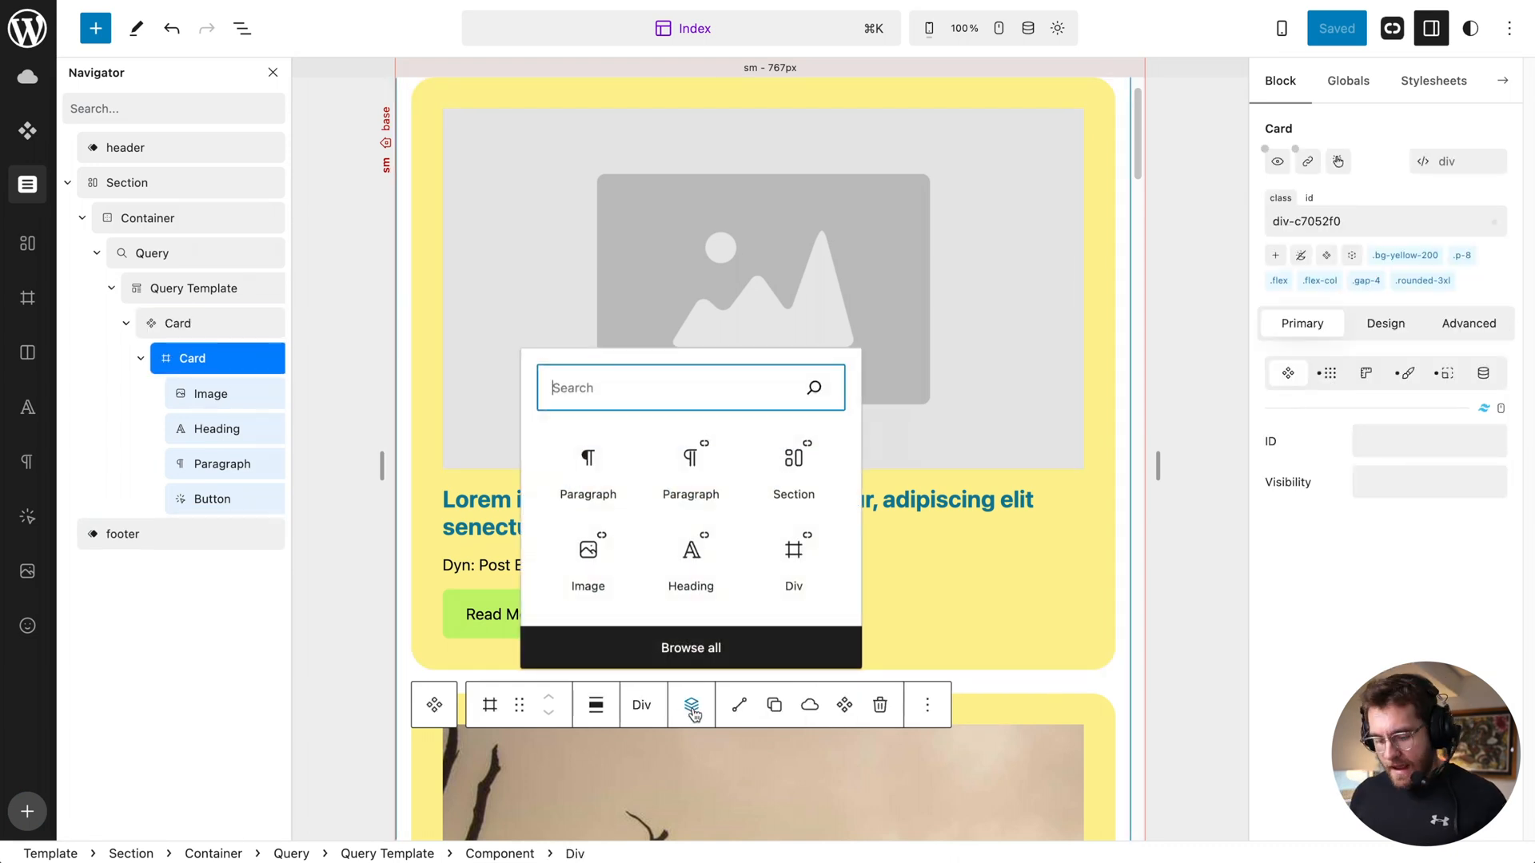
type("para")
left_click(676, 200)
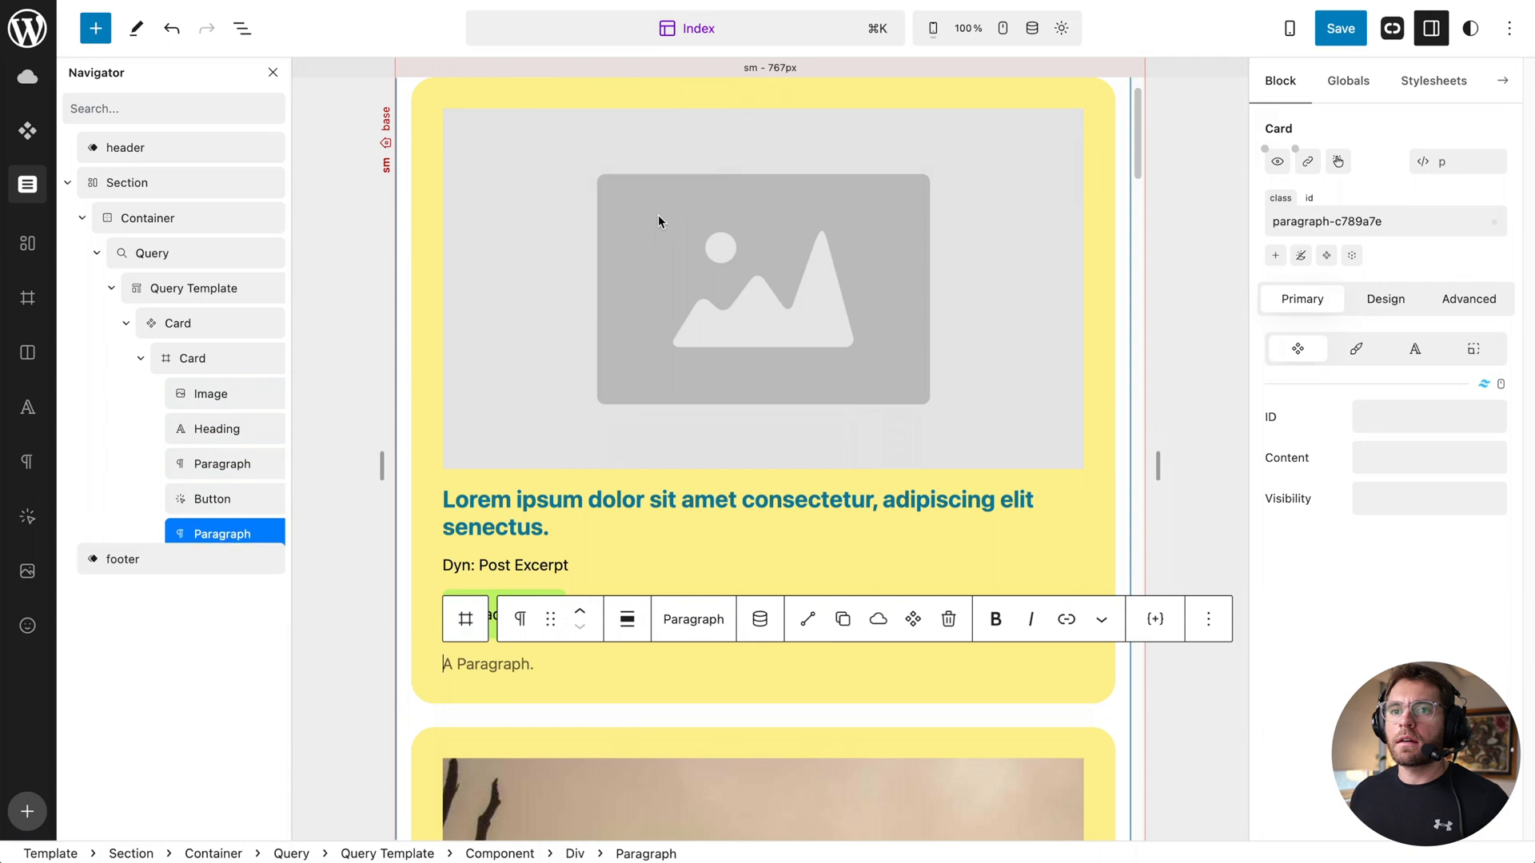
left_click_drag(201, 534, 196, 472)
Step: Create a Text component property named "Meta Text" with type advanced and connect it to the new paragraph's content
left_click(1428, 457)
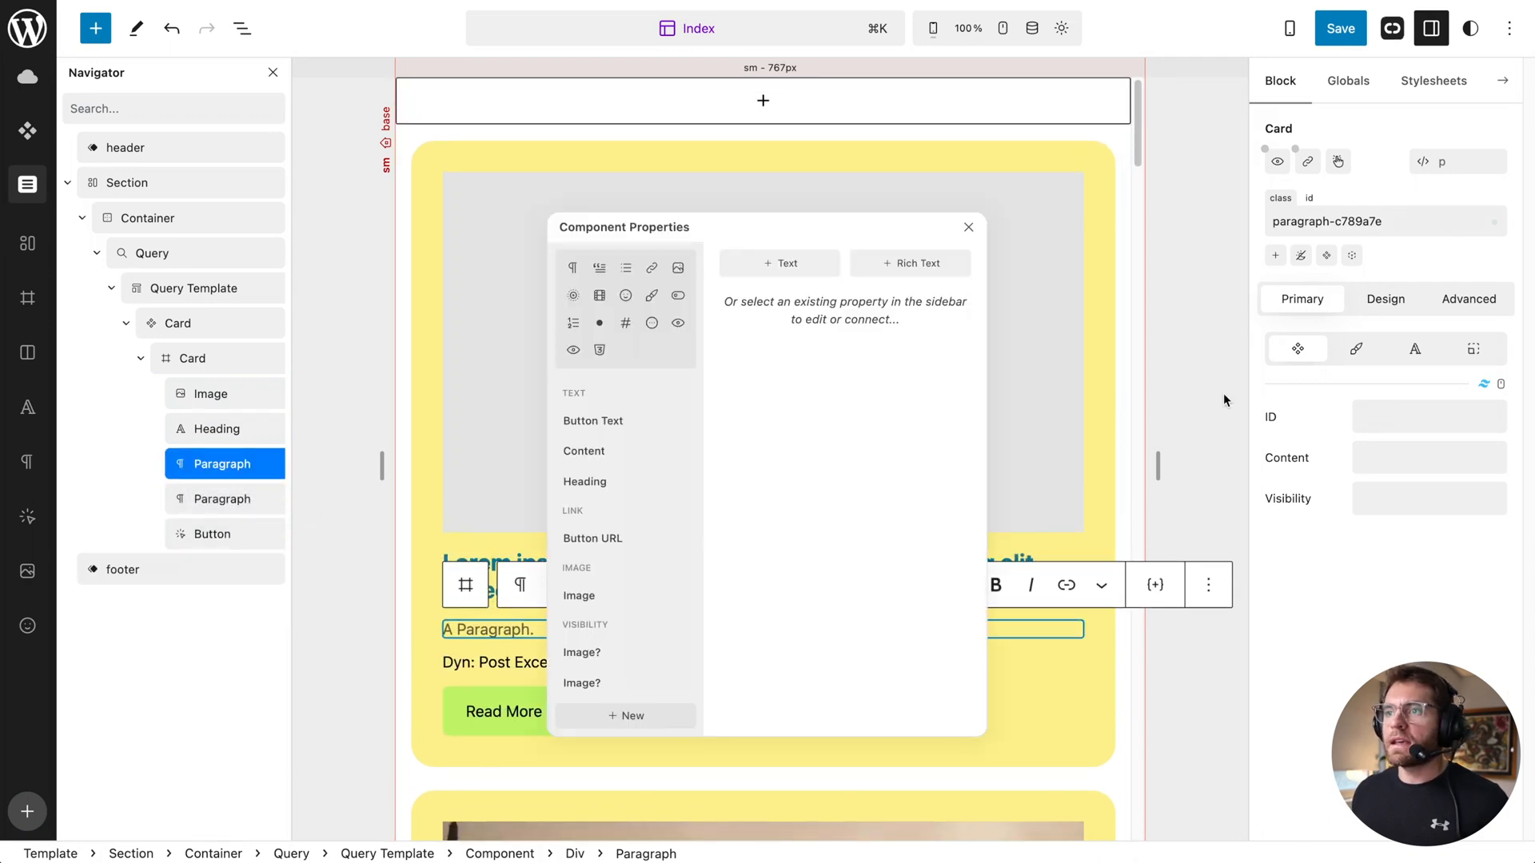
left_click(794, 268)
left_click(795, 332)
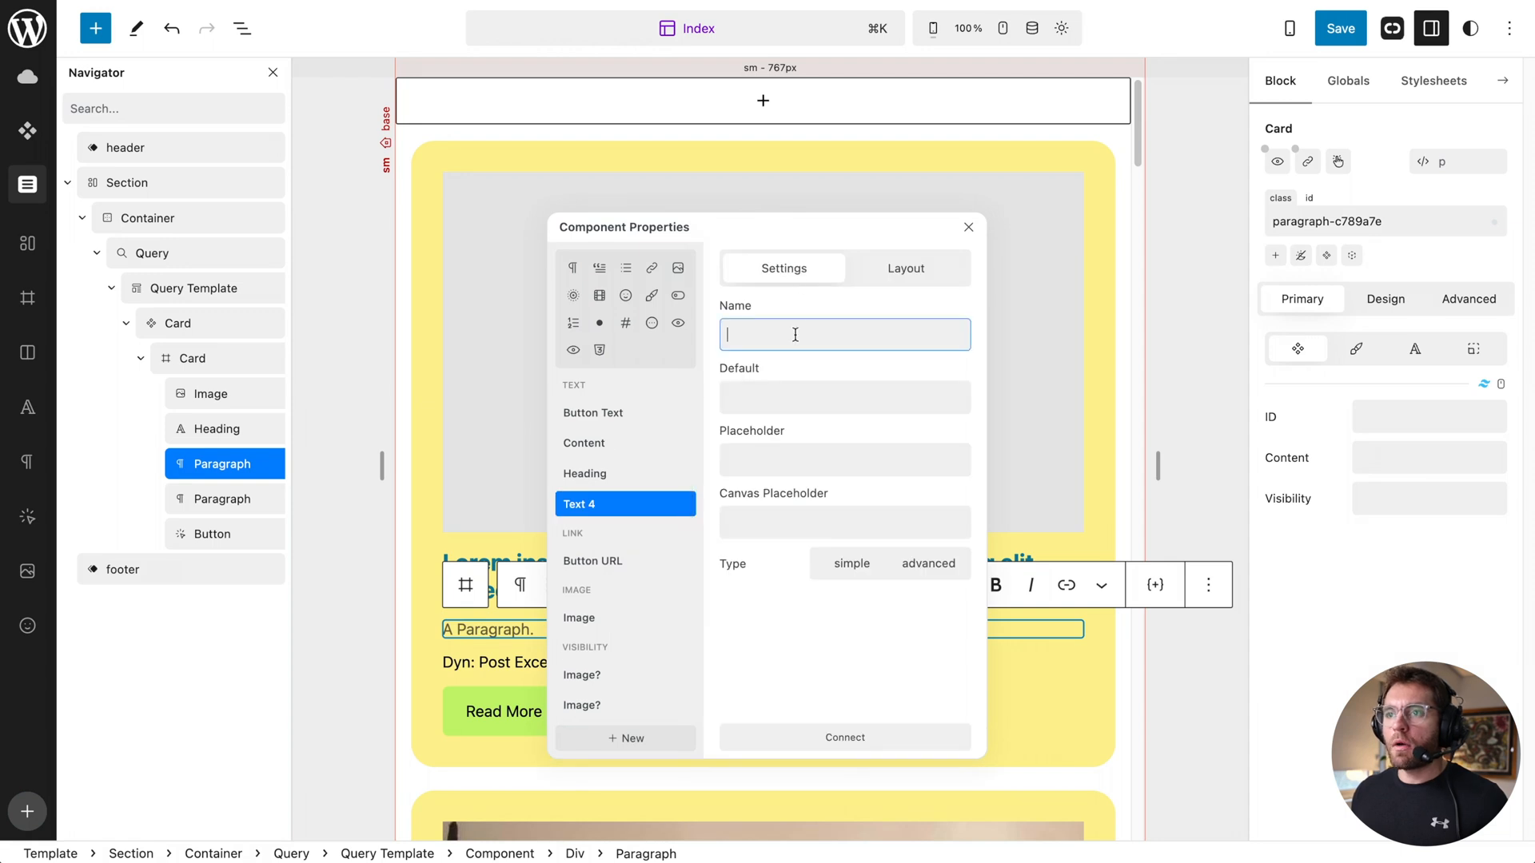
type("Meta Text")
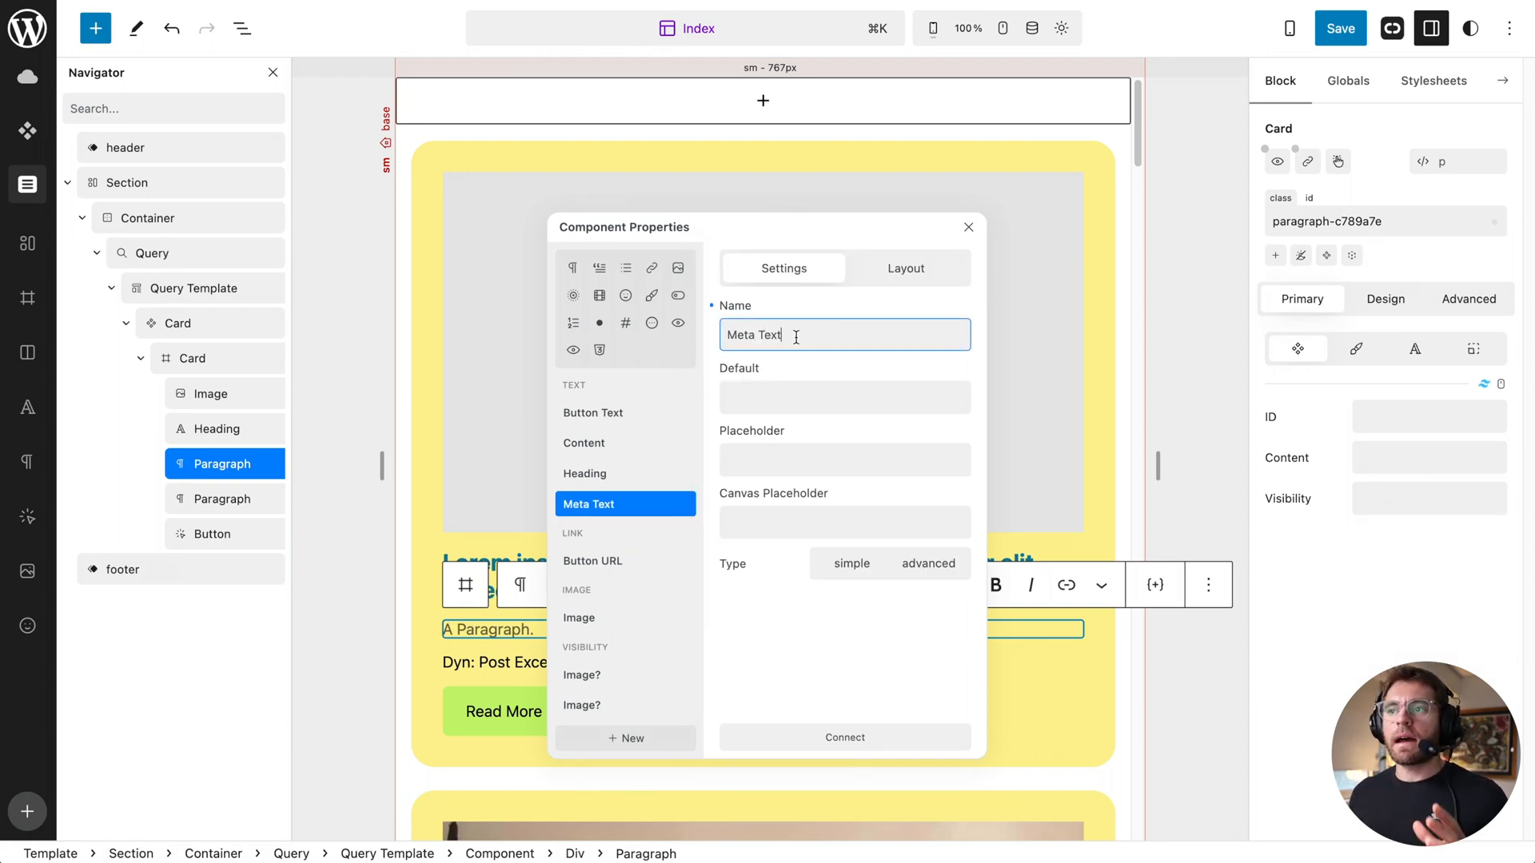
left_click(924, 564)
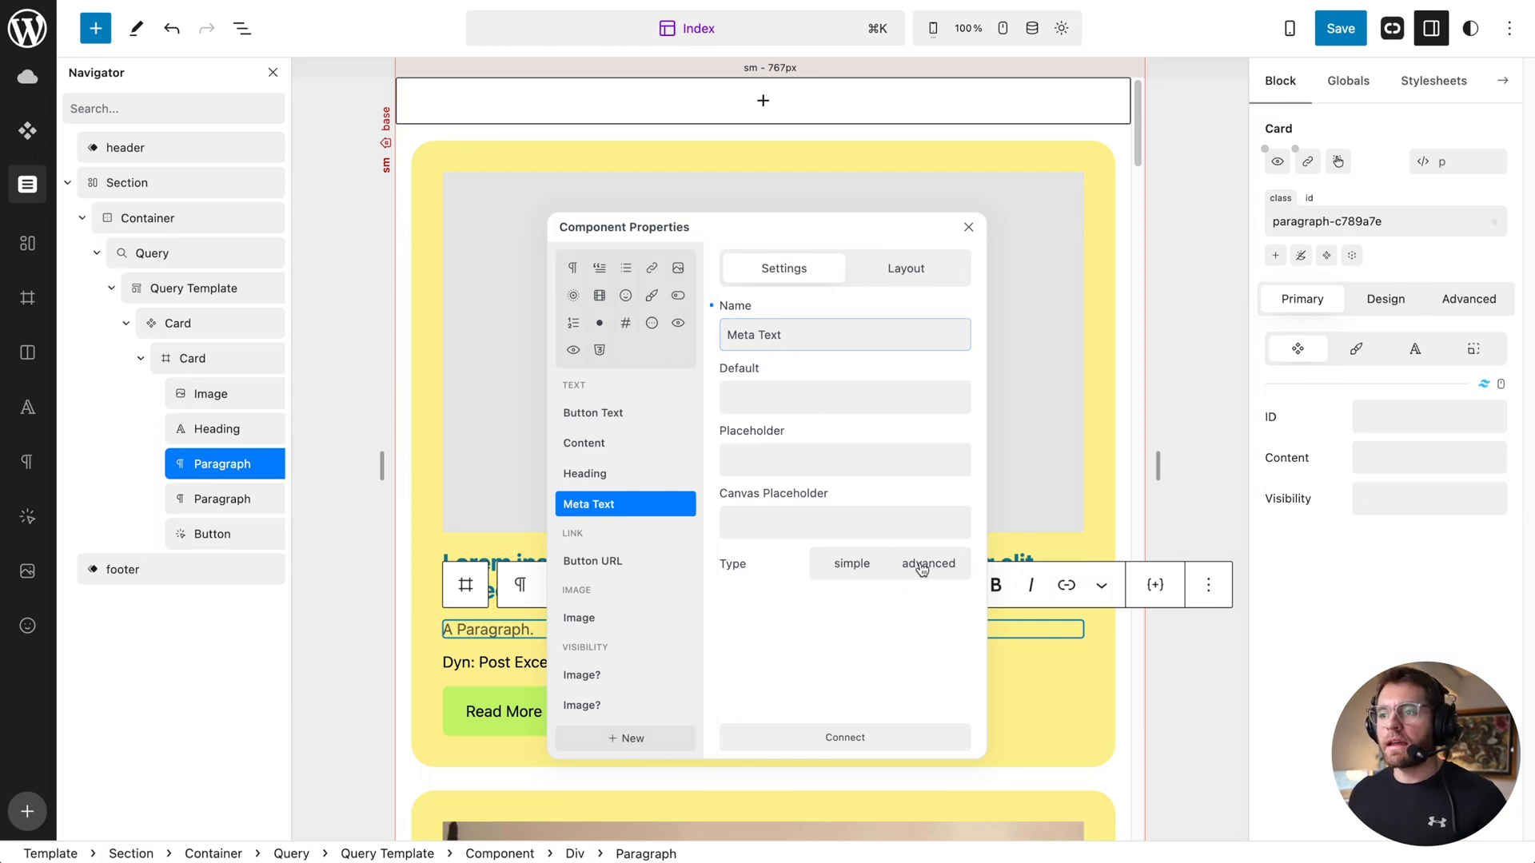
left_click(882, 744)
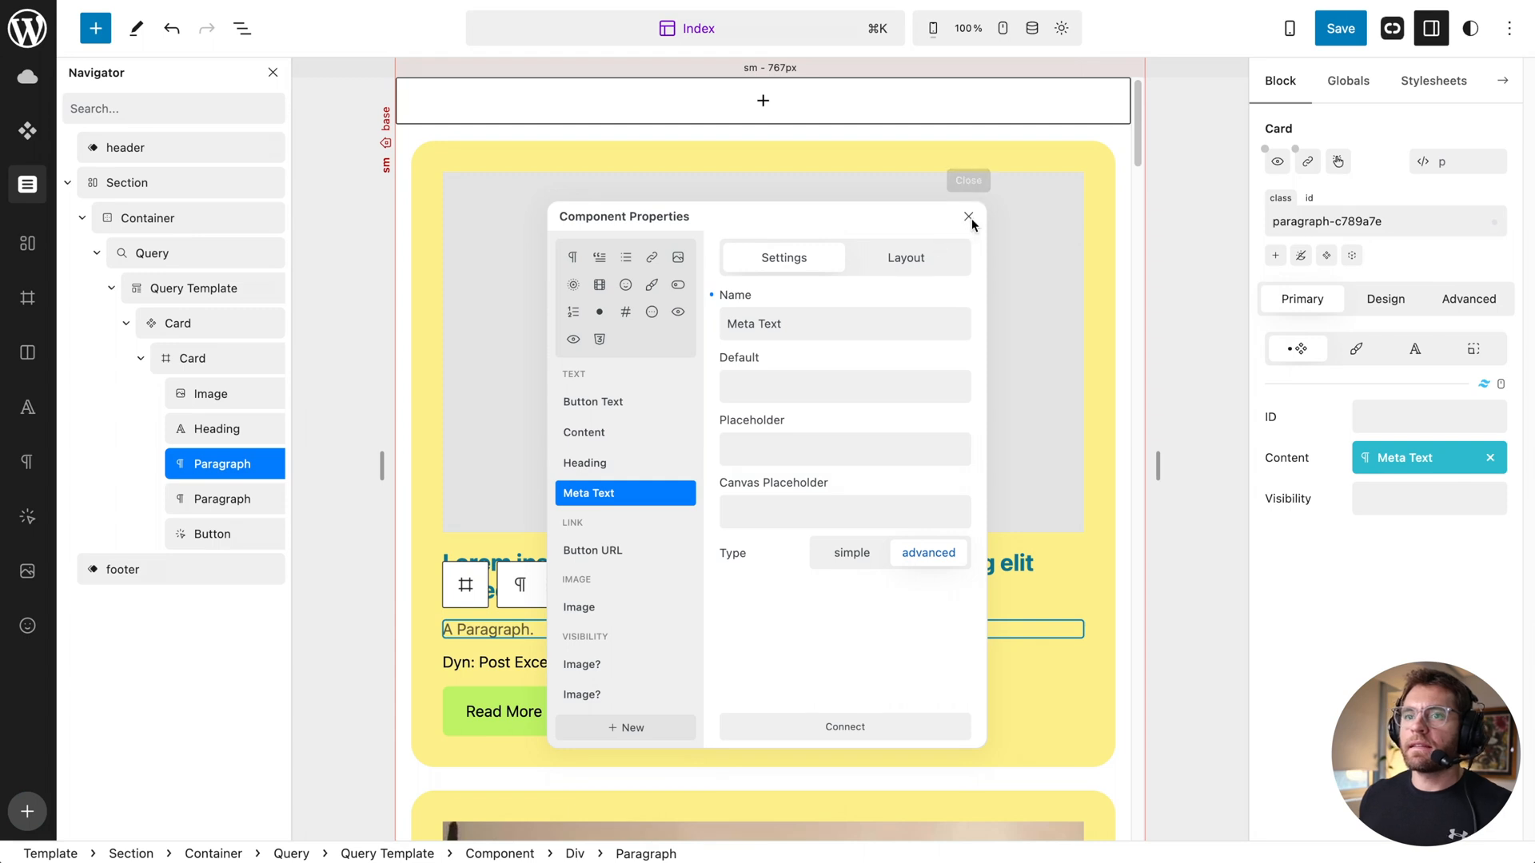
left_click(968, 217)
Step: Style the meta paragraph with text colour slate-500 and font size sm
left_click(1384, 300)
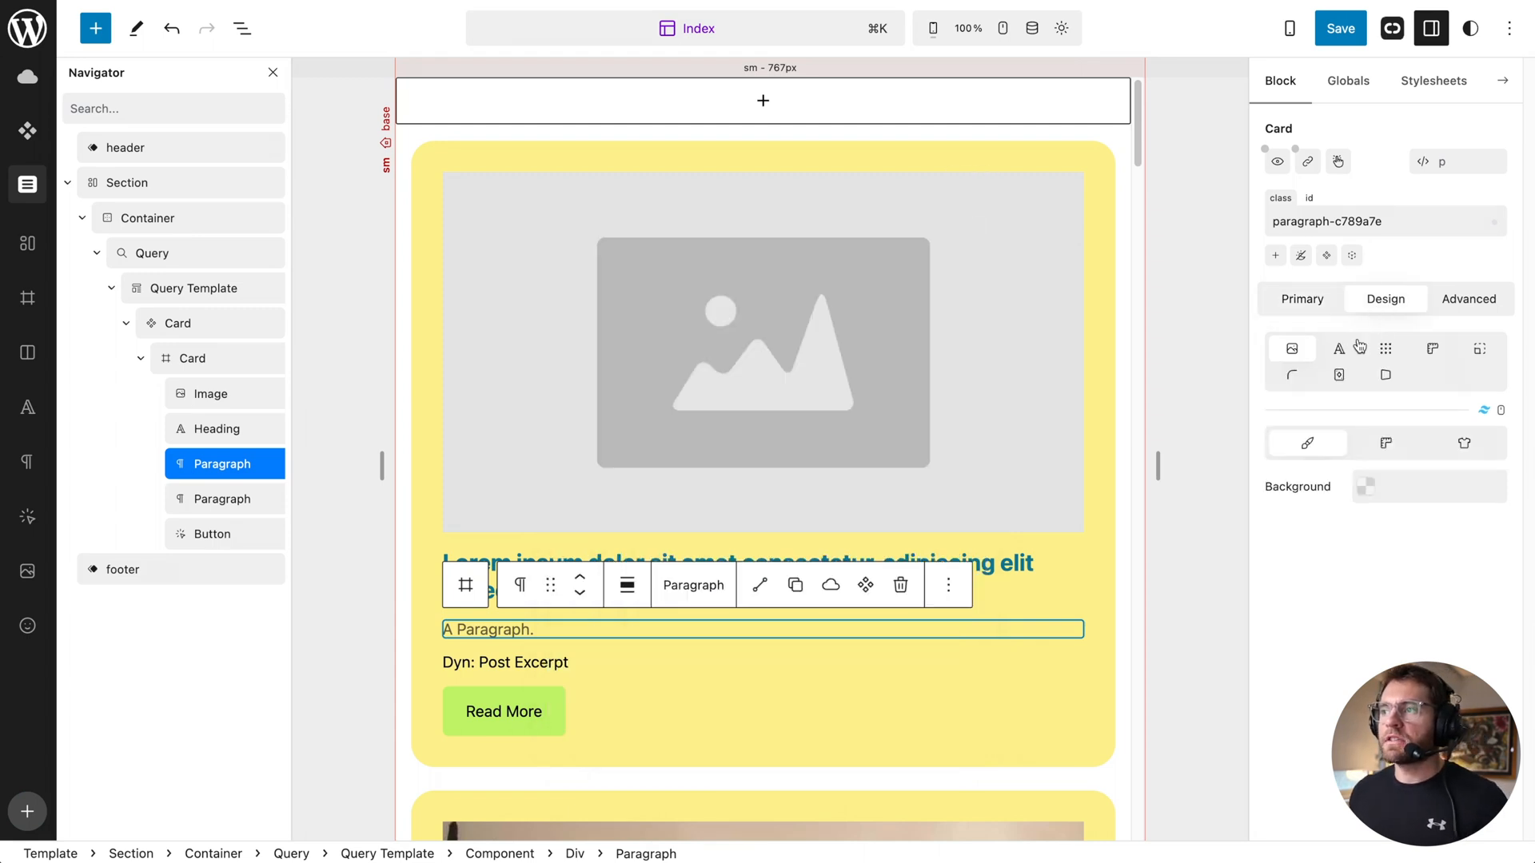
left_click(1339, 347)
left_click(1361, 444)
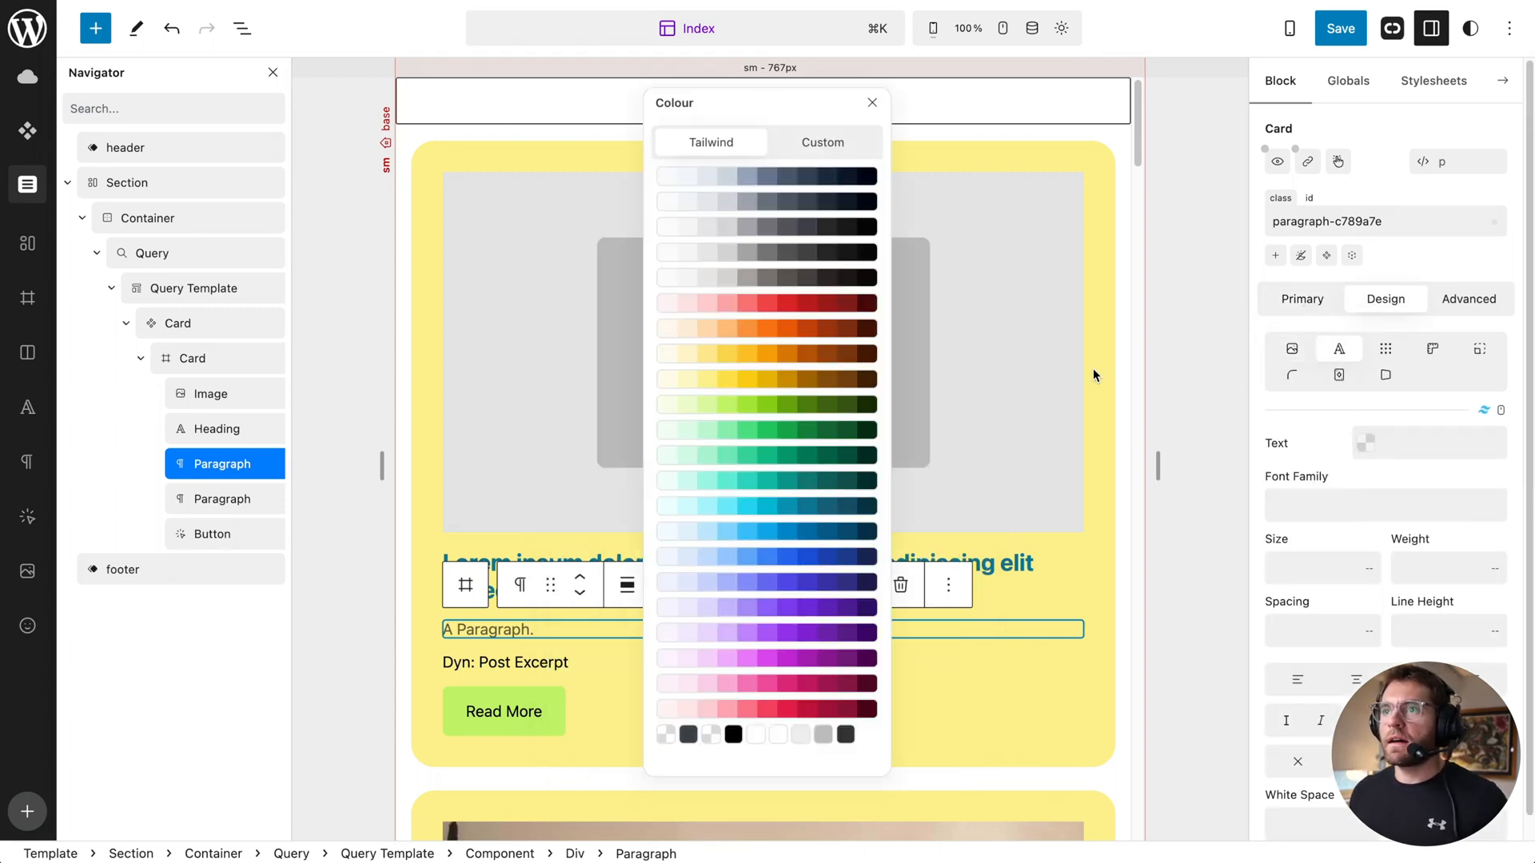
left_click(768, 176)
left_click(1364, 569)
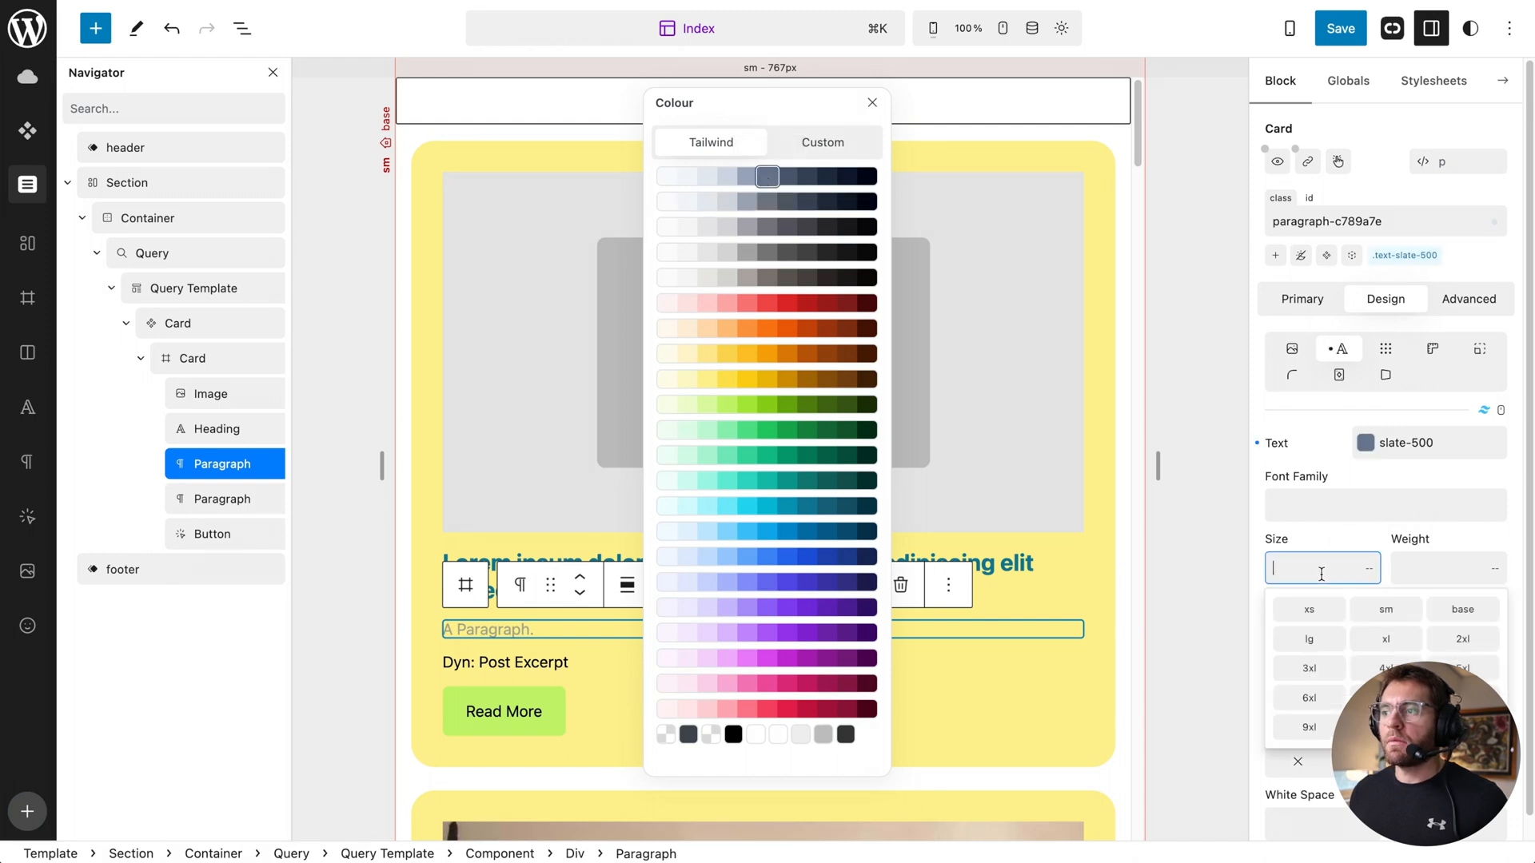
left_click(1401, 611)
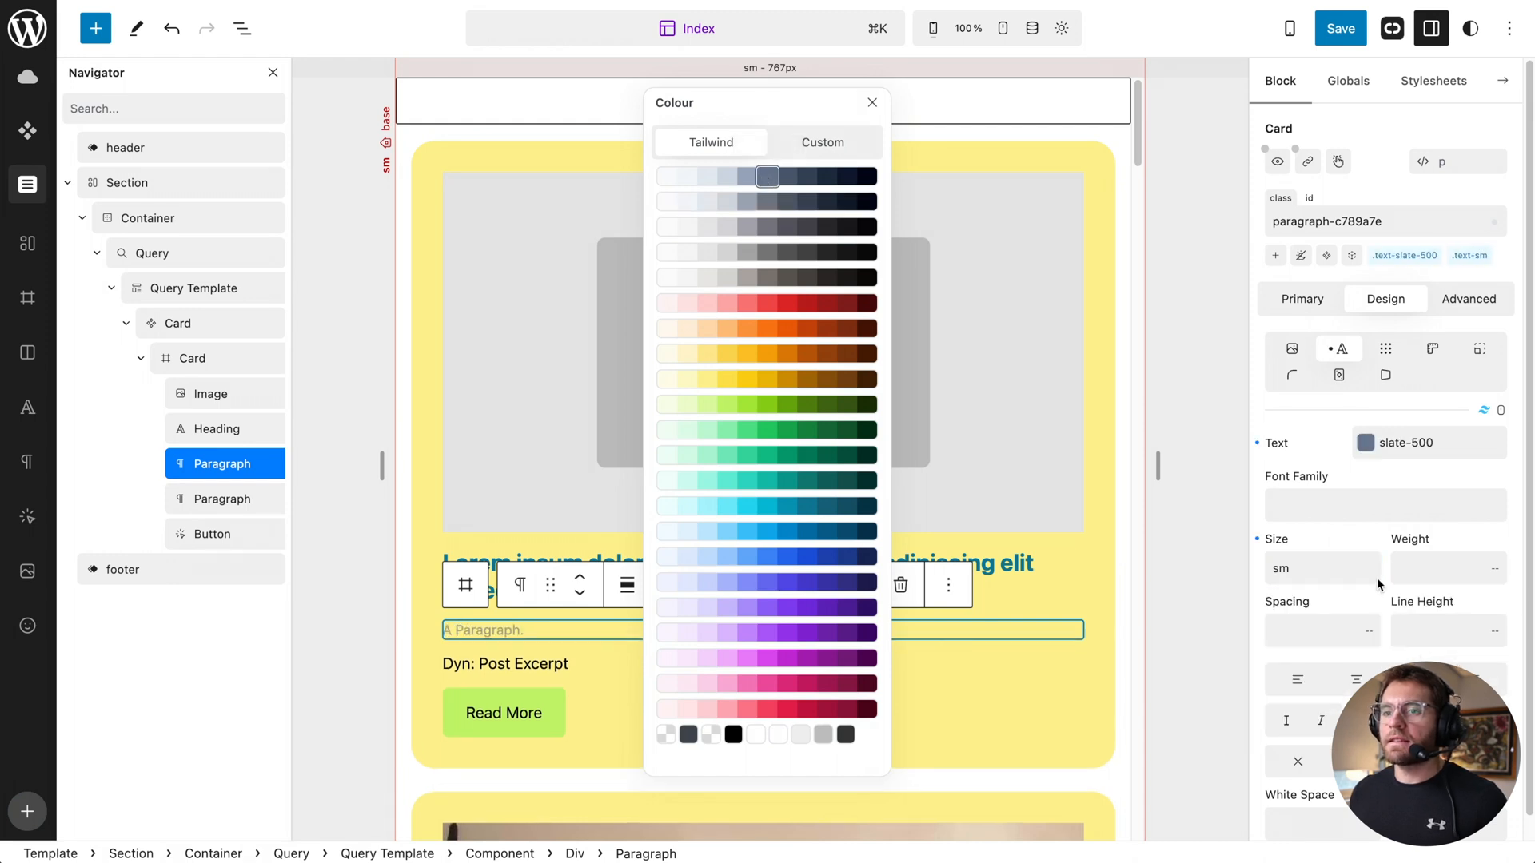
Step: Connect the query card's Meta Text property to dynamic content with source WordPress and value Post Date
left_click(182, 287)
left_click(179, 328)
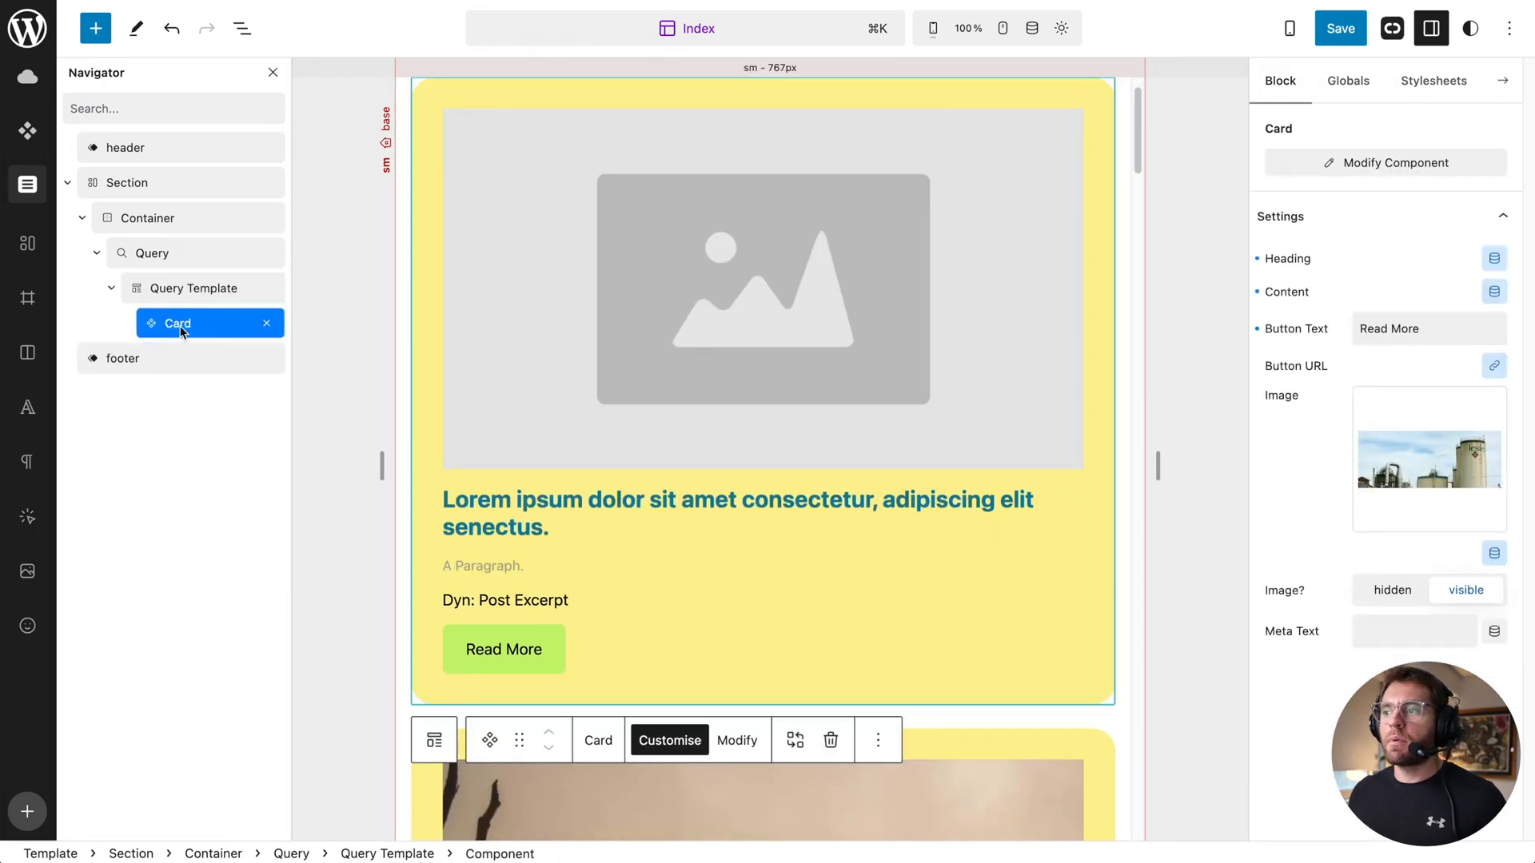
left_click(1493, 634)
left_click(810, 385)
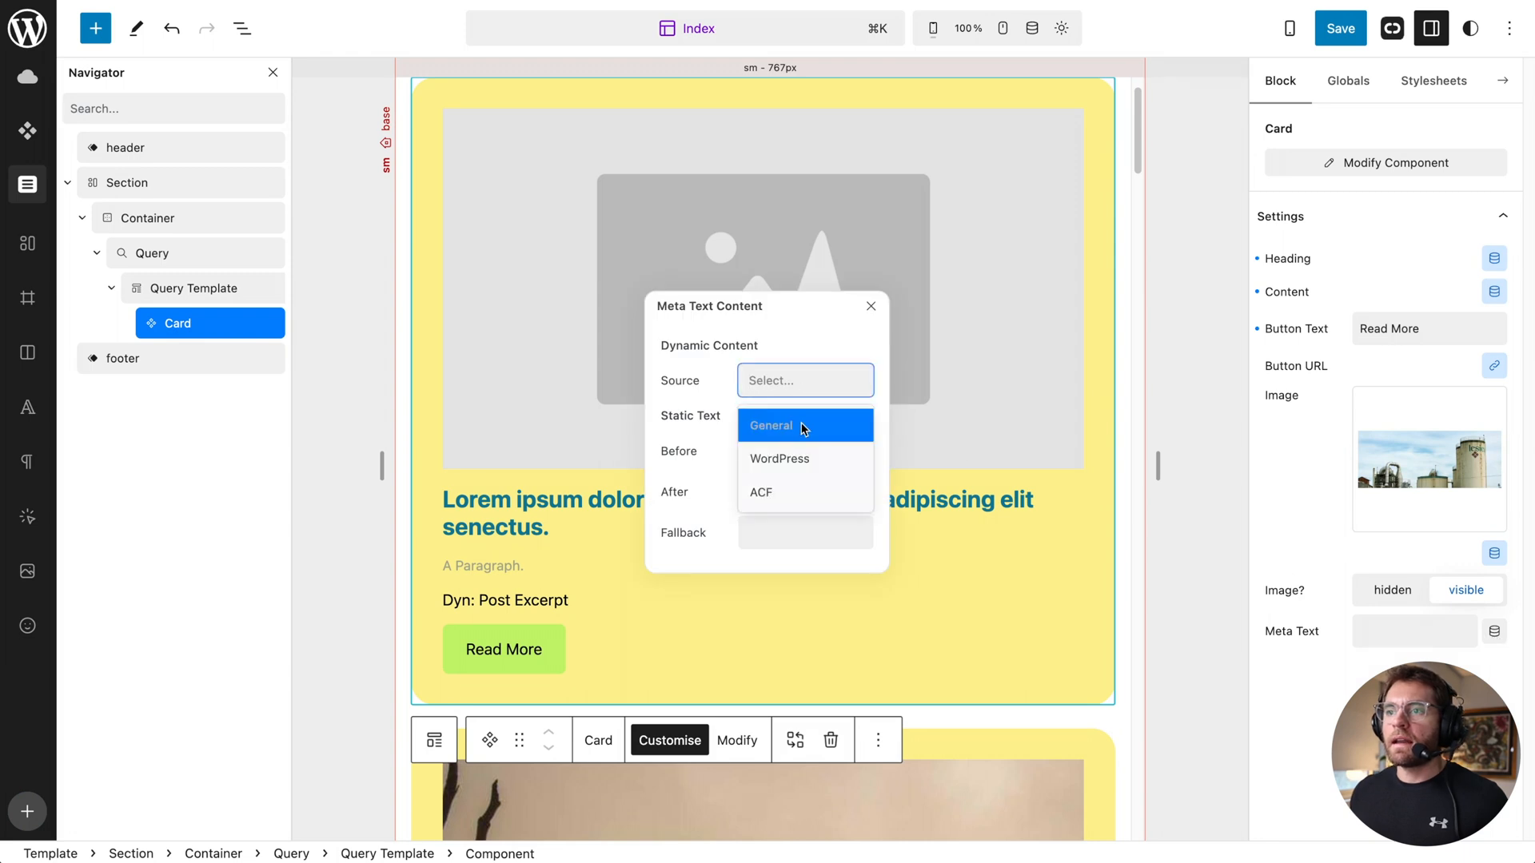
left_click(801, 458)
left_click(788, 421)
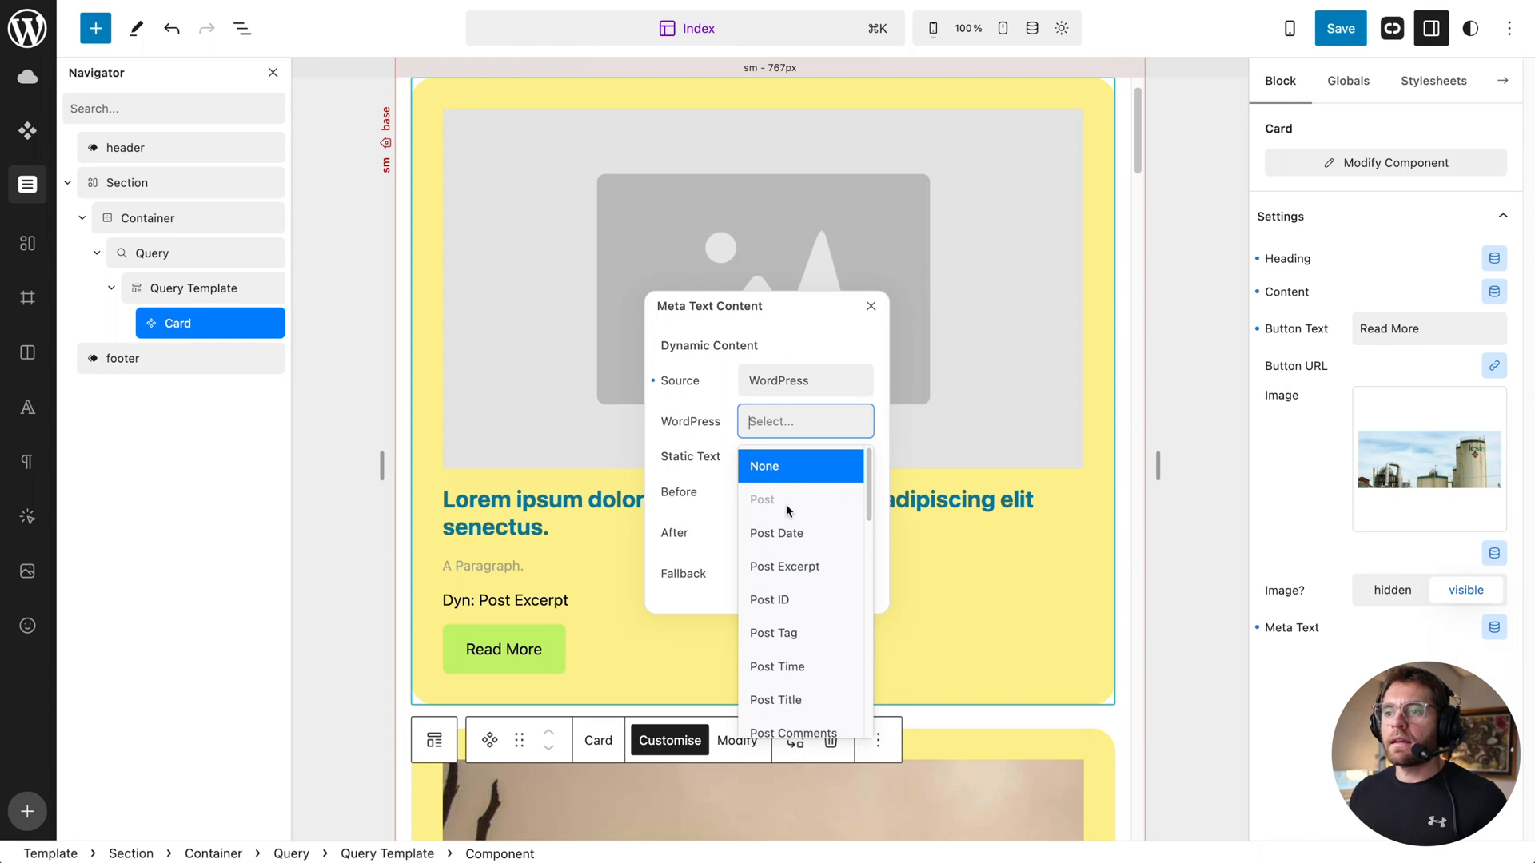
left_click(785, 534)
Step: Set the meta date's type to Published and its format to "June 15, 2020", and save the Index template
left_click(782, 463)
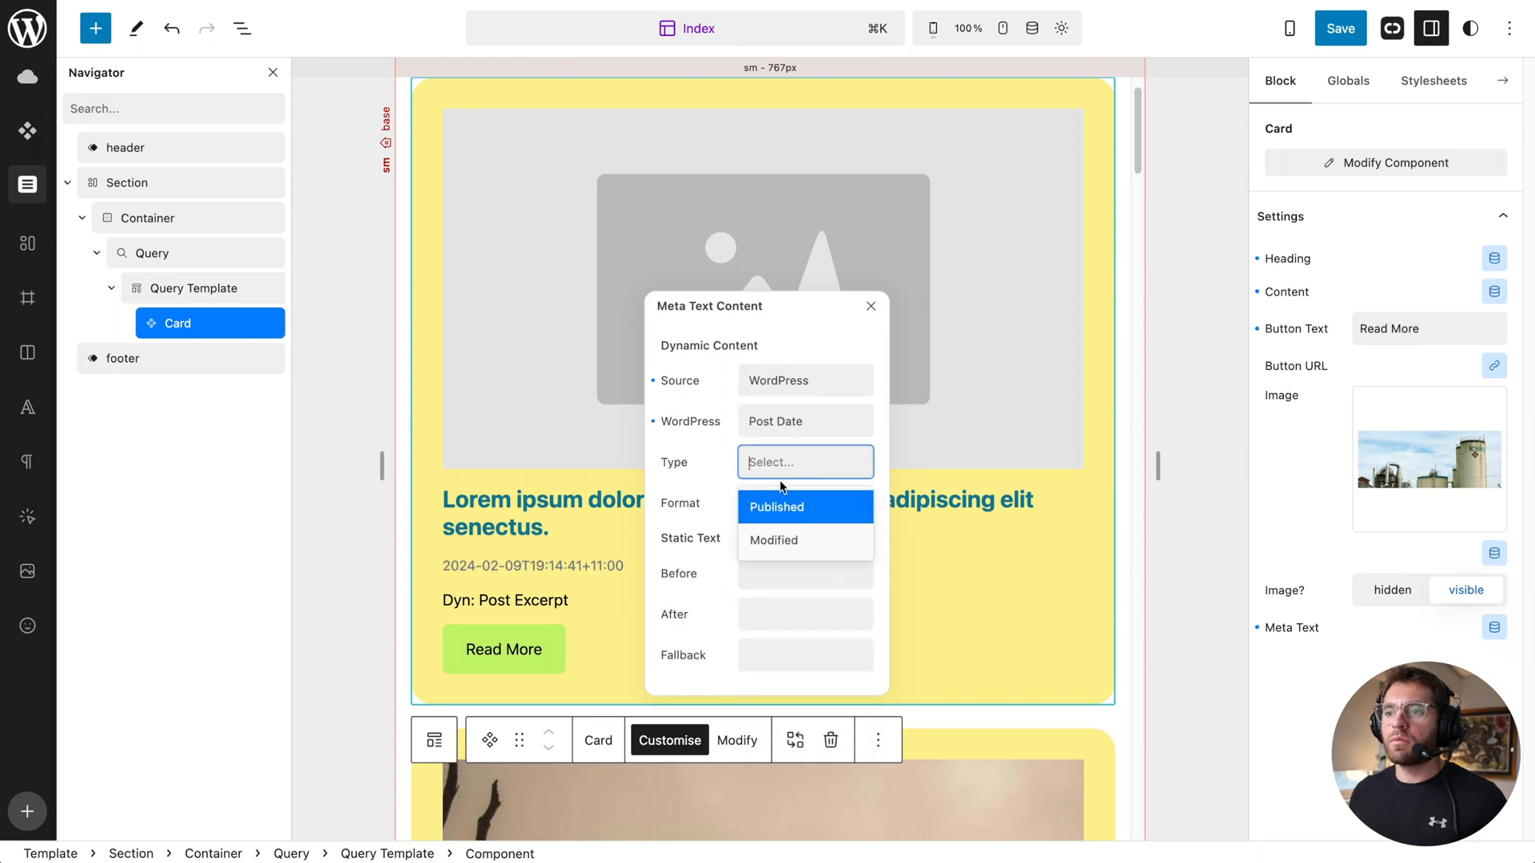
left_click(782, 508)
left_click(782, 505)
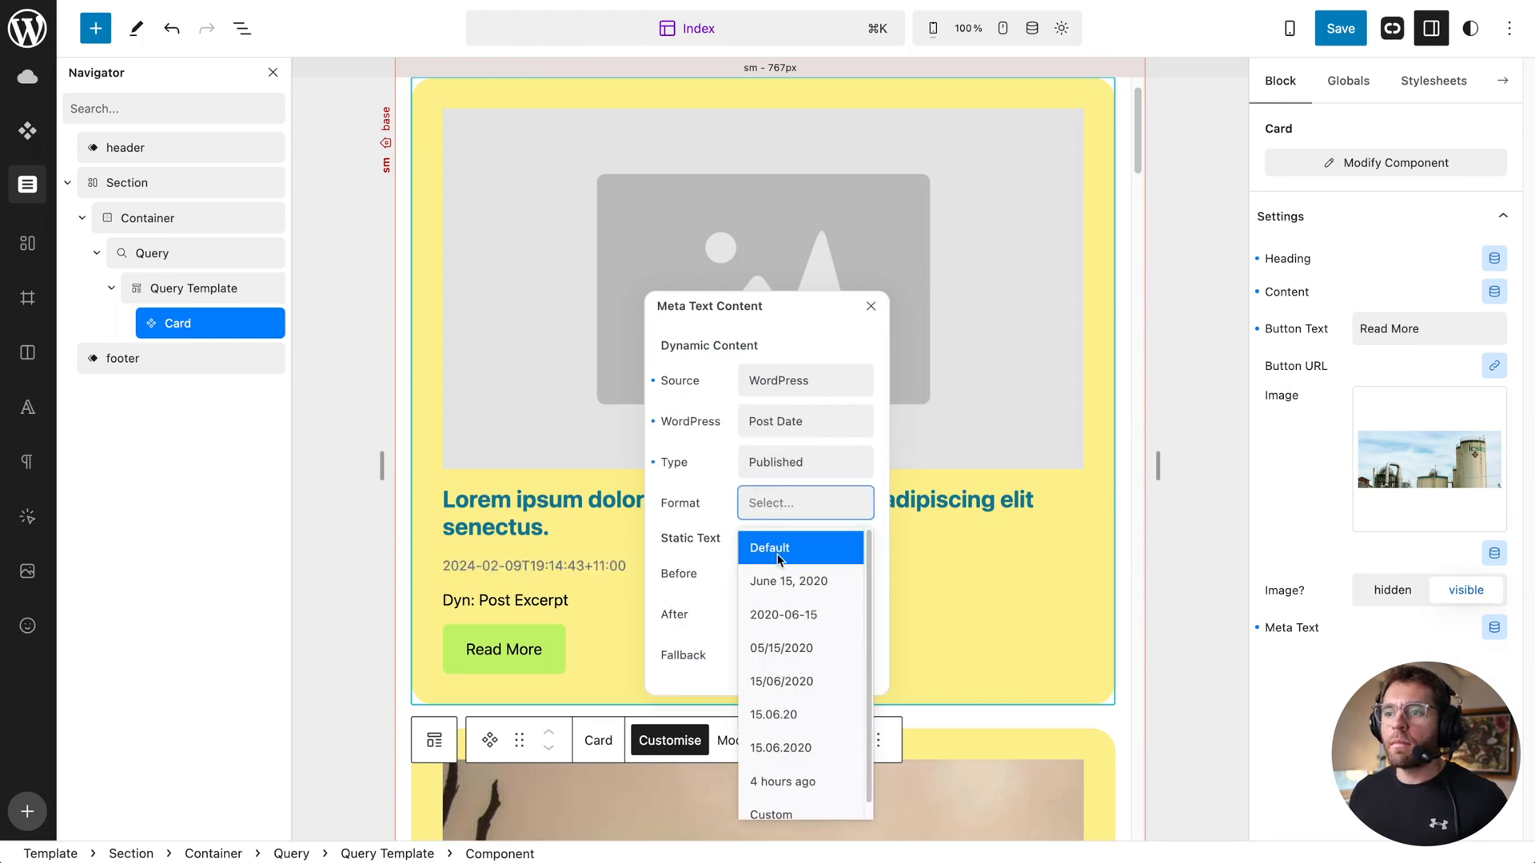
left_click(780, 582)
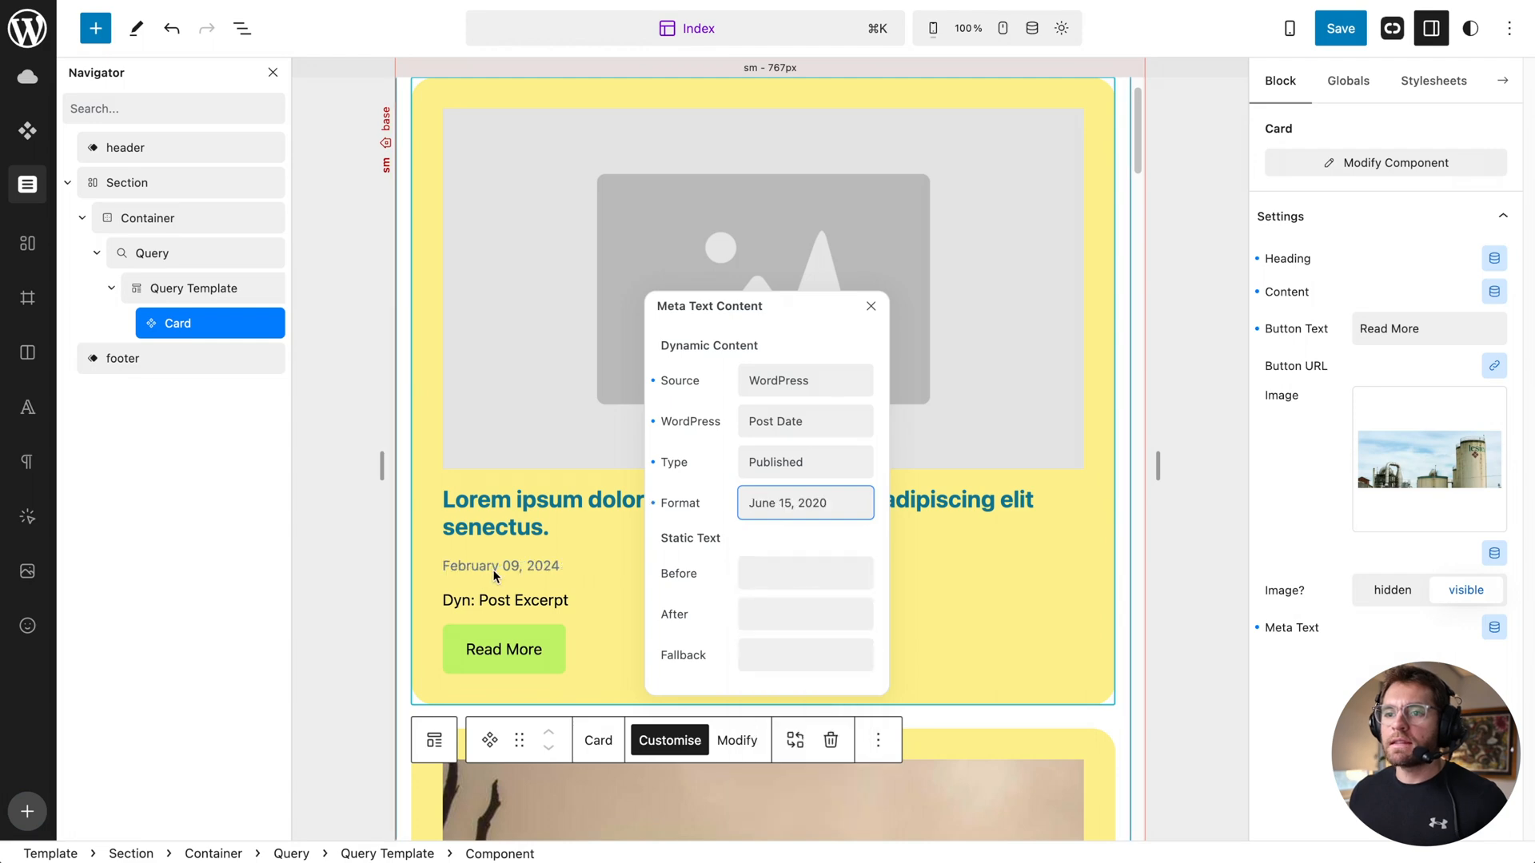
left_click(1340, 28)
left_click(1335, 28)
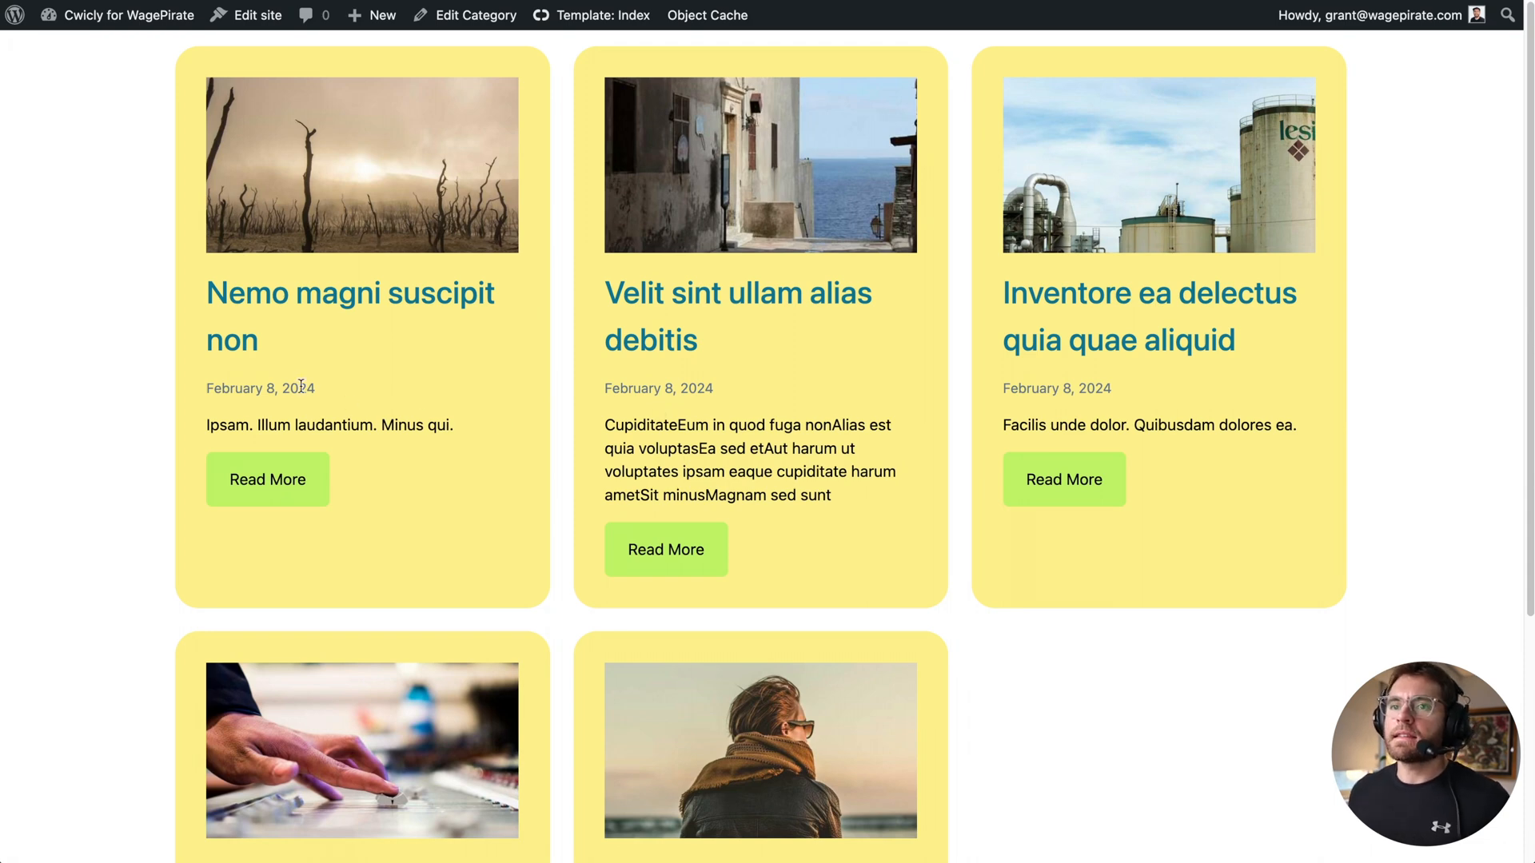
Step: Check the post dates on the cards in the second row of the category page's grid
scroll(357, 426, "down", 3)
left_click_drag(231, 809, 324, 818)
scroll(324, 818, "down", 3)
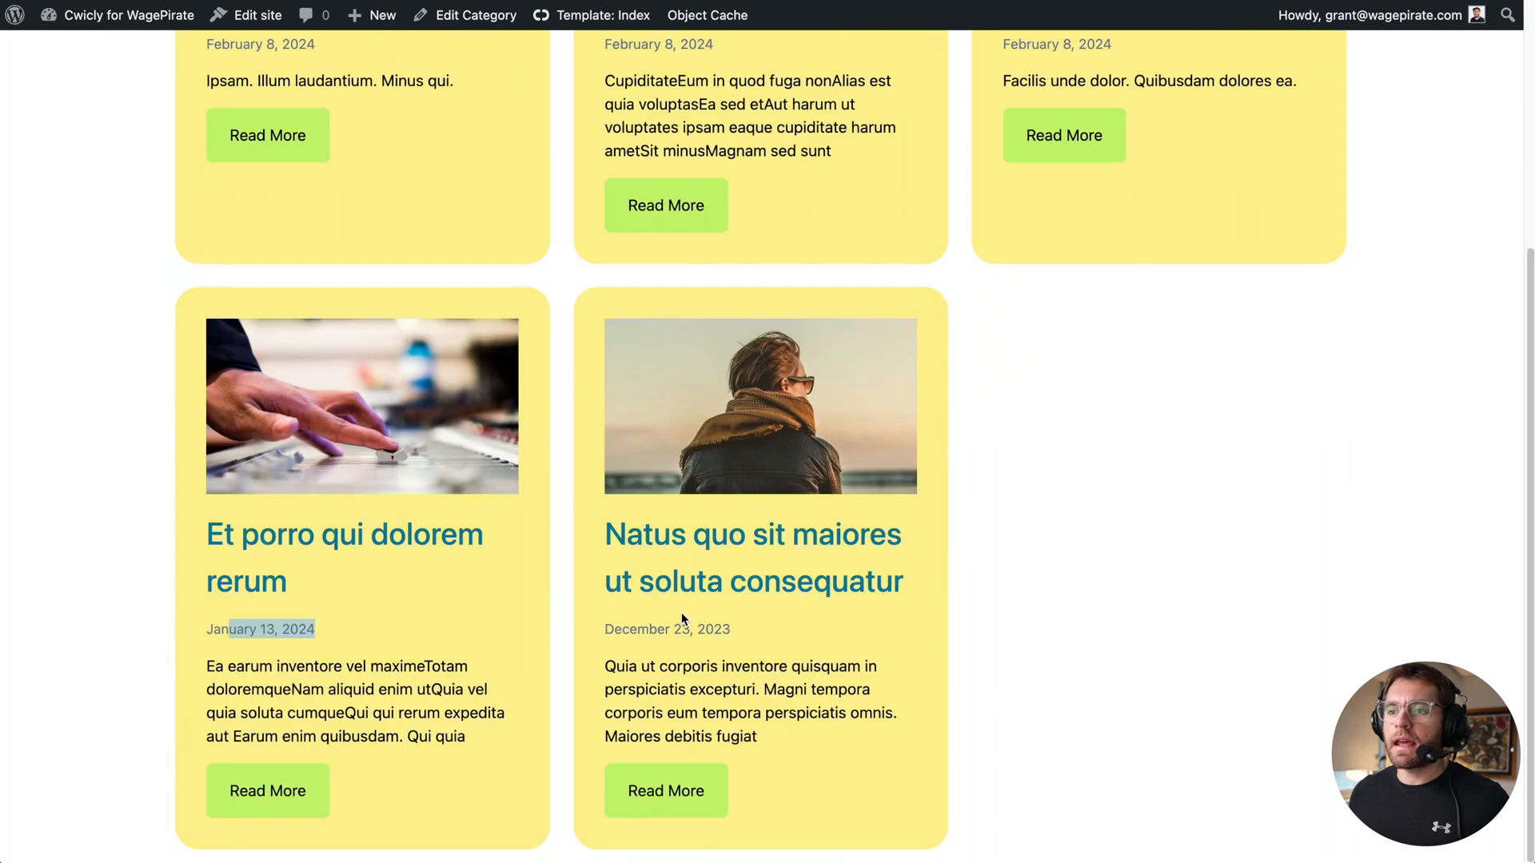
left_click(785, 633)
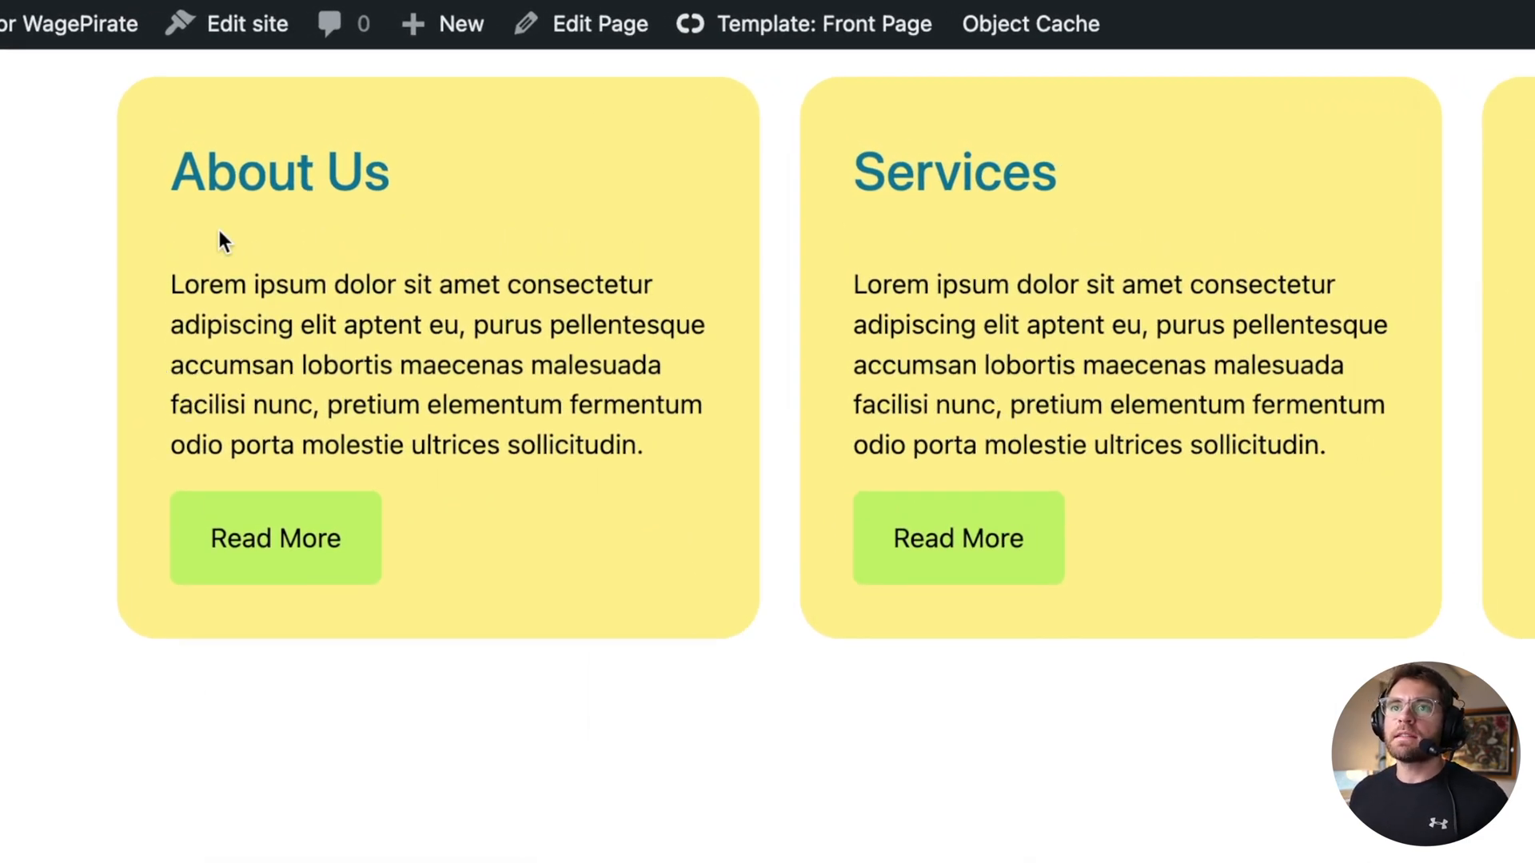
Step: Inspect the markup around the gap between the About Us card's heading and text on the front page
right_click(195, 283)
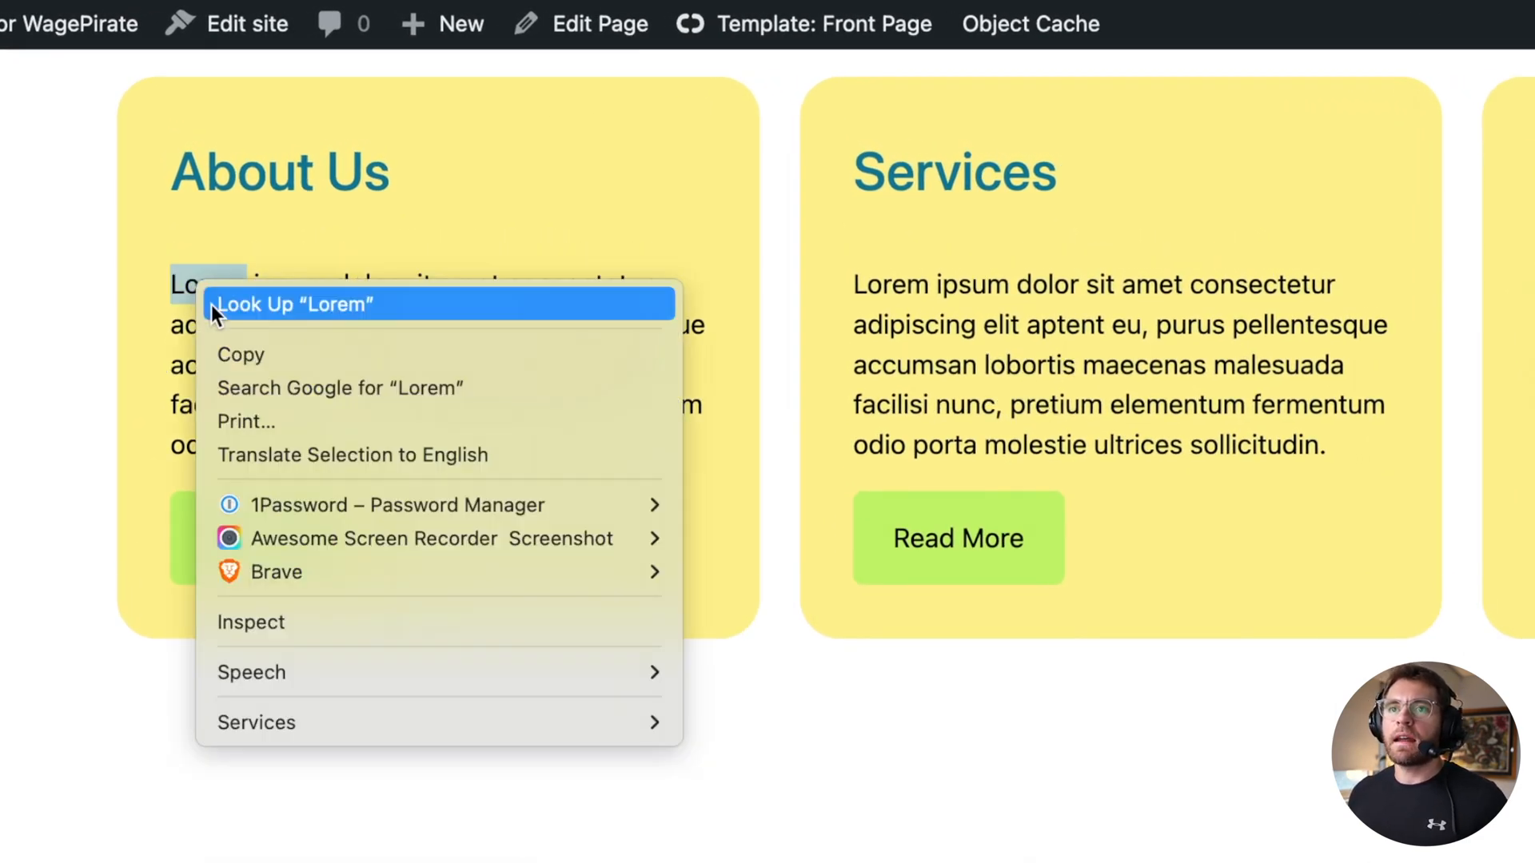
left_click(309, 628)
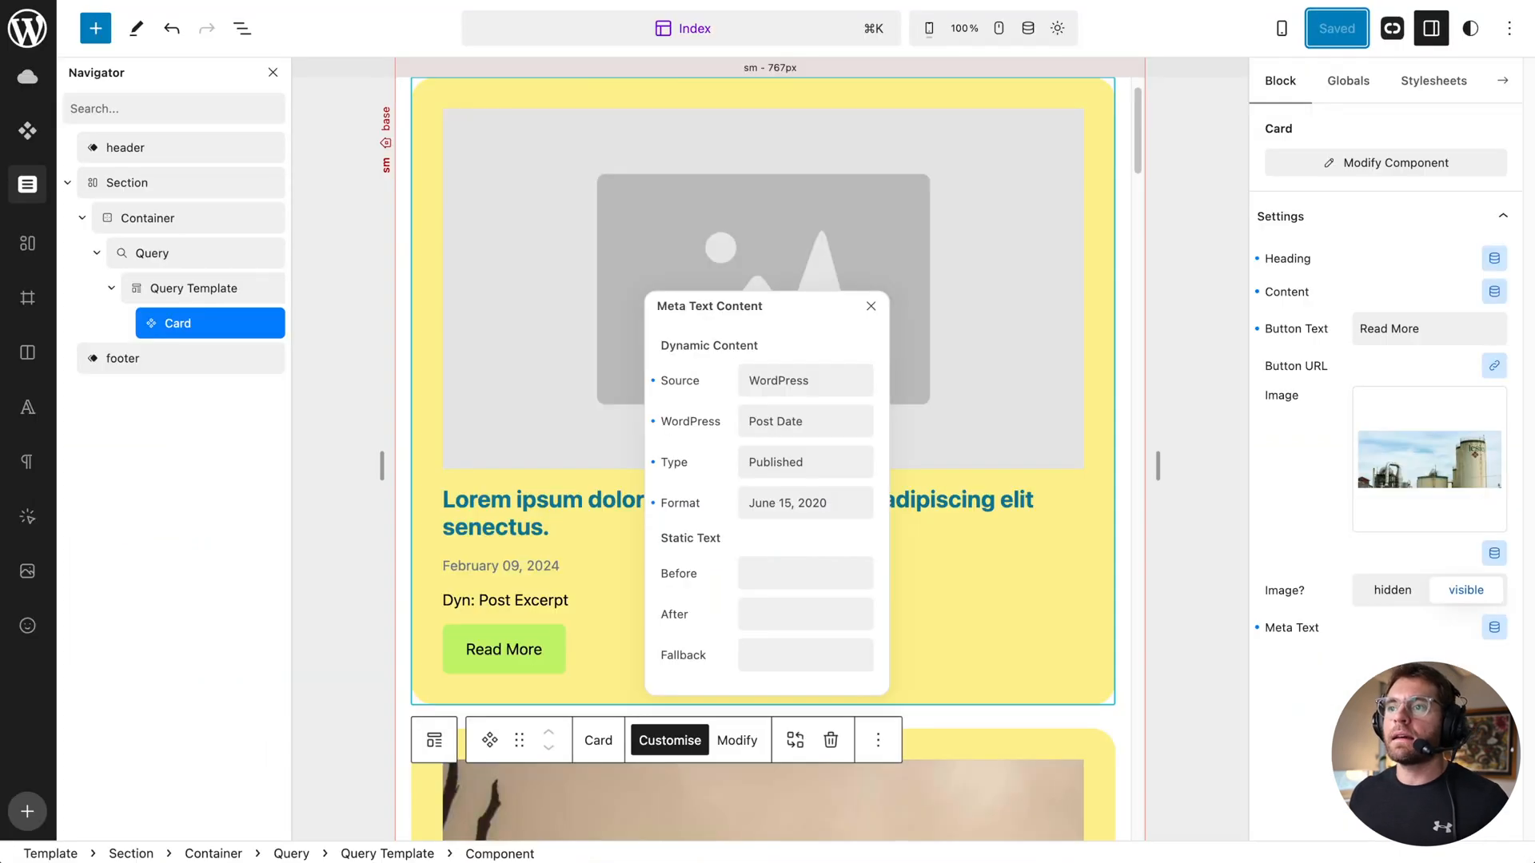
Step: Modify the Card component by creating a visibility property named "Show Meta?" with default hidden and connecting it to the meta paragraph
left_click(871, 306)
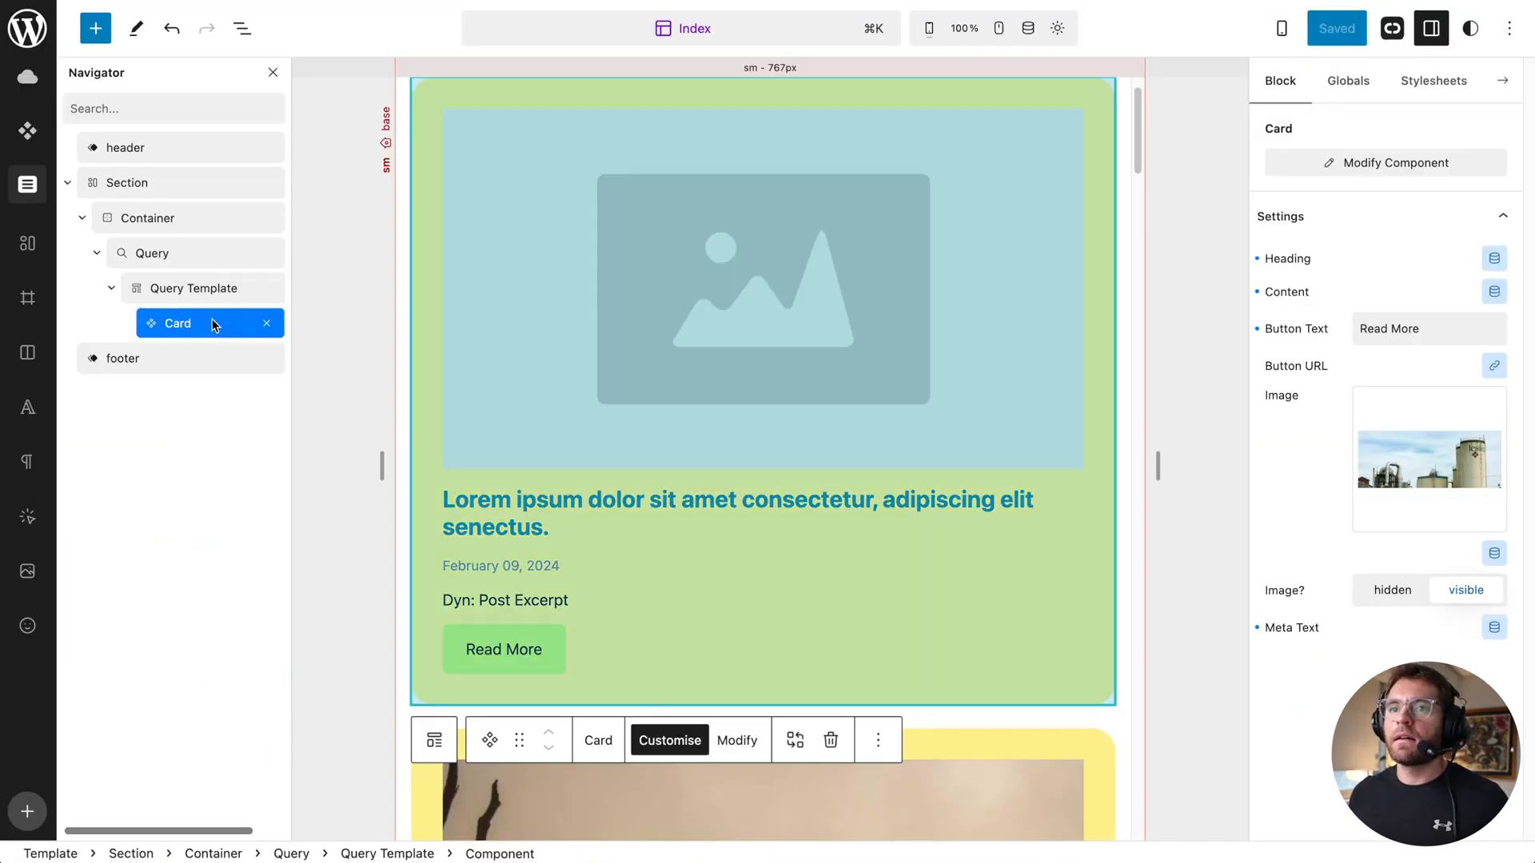
left_click(737, 740)
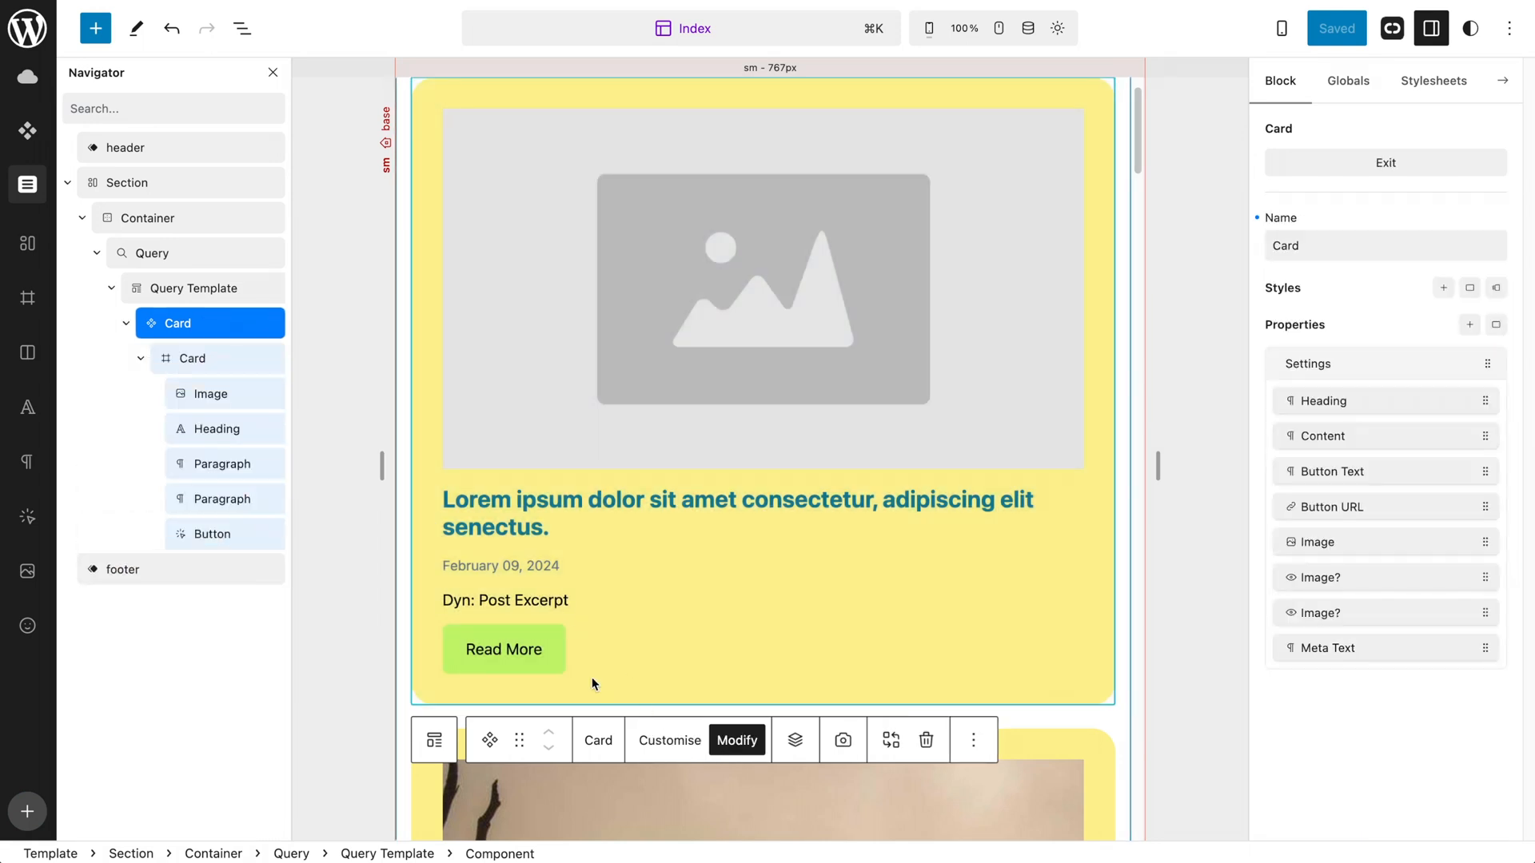
left_click(213, 470)
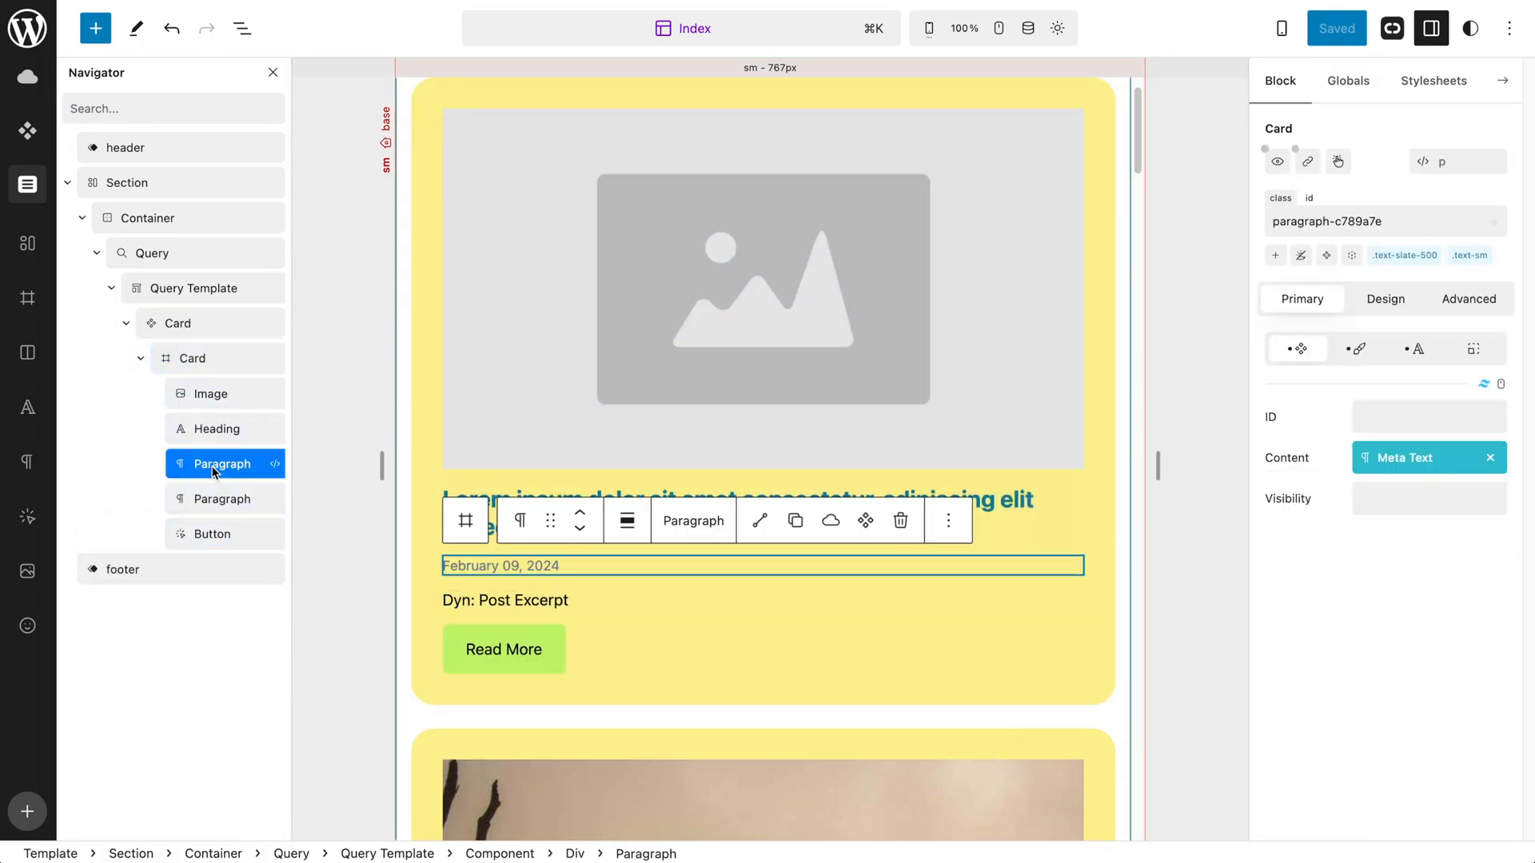
left_click(1370, 502)
left_click(783, 263)
left_click(790, 327)
type("Show M")
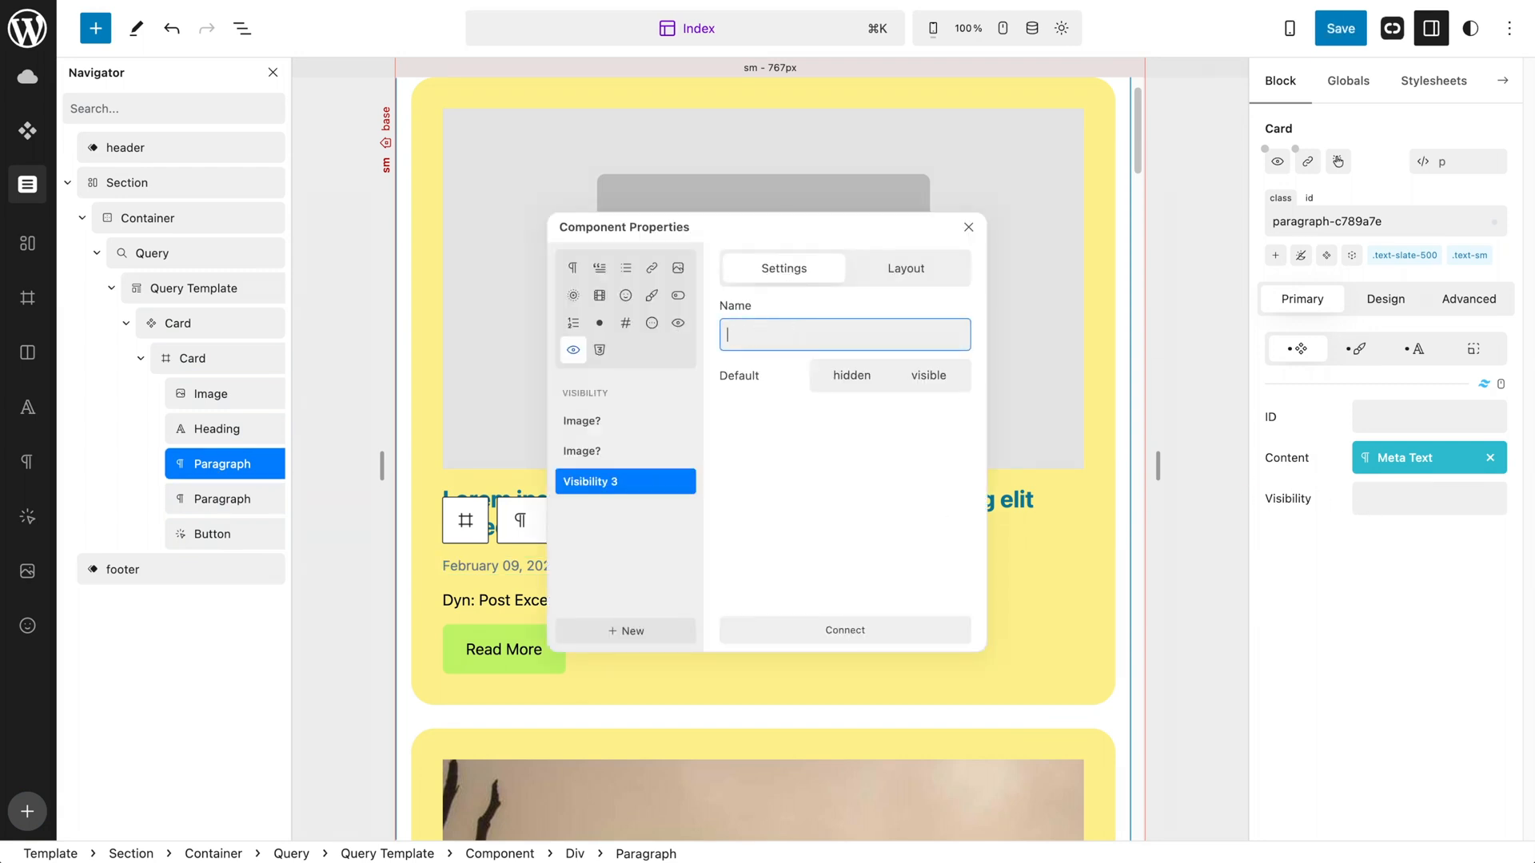
type("eta?")
left_click(838, 378)
left_click(865, 628)
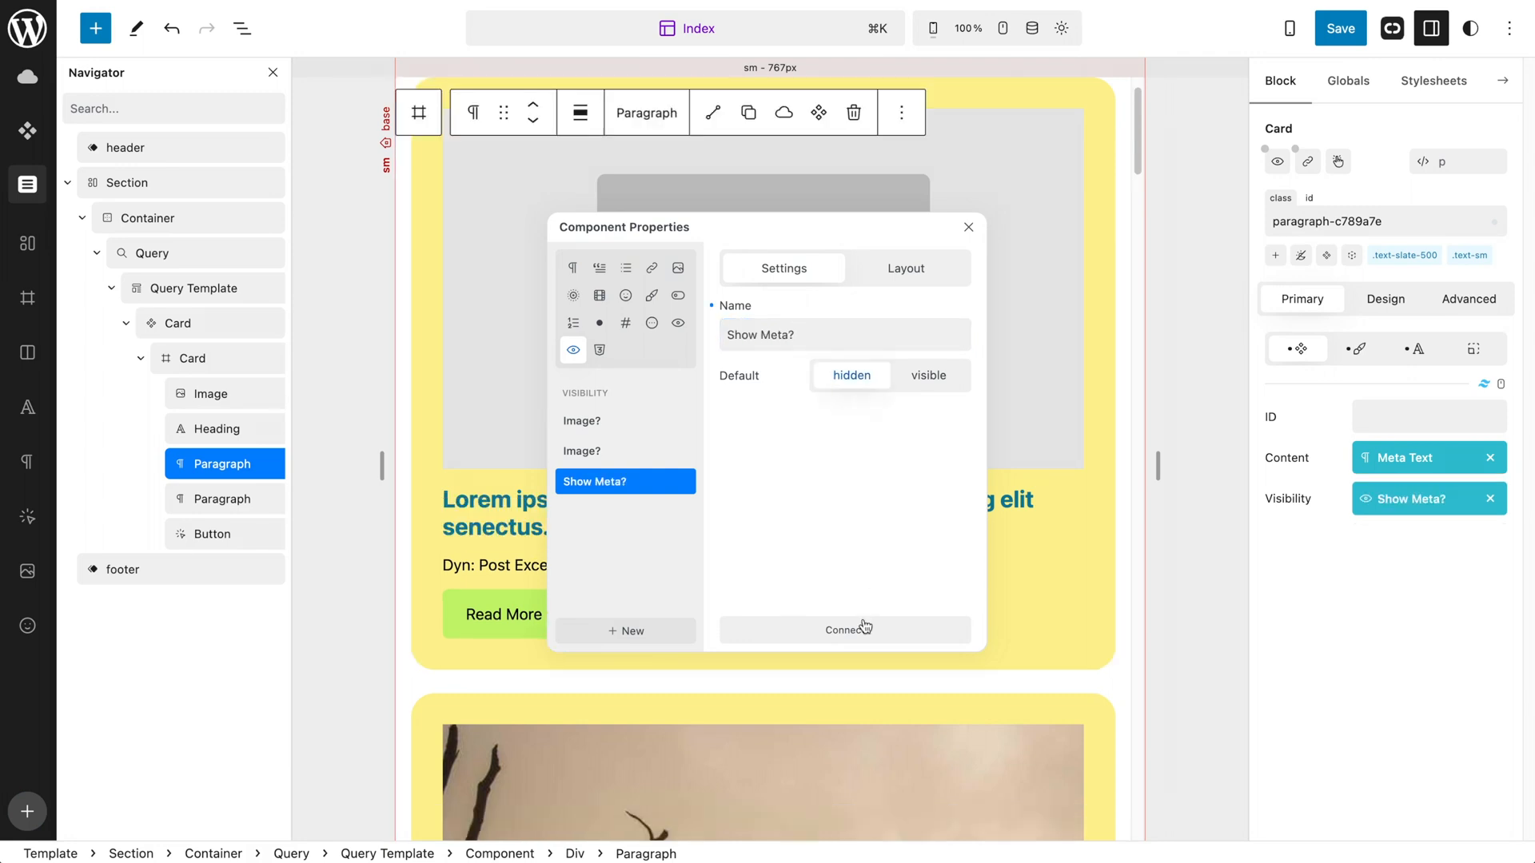
Step: Leave the Card component's modification and save the Index template
left_click(144, 289)
left_click(1341, 29)
left_click(1342, 30)
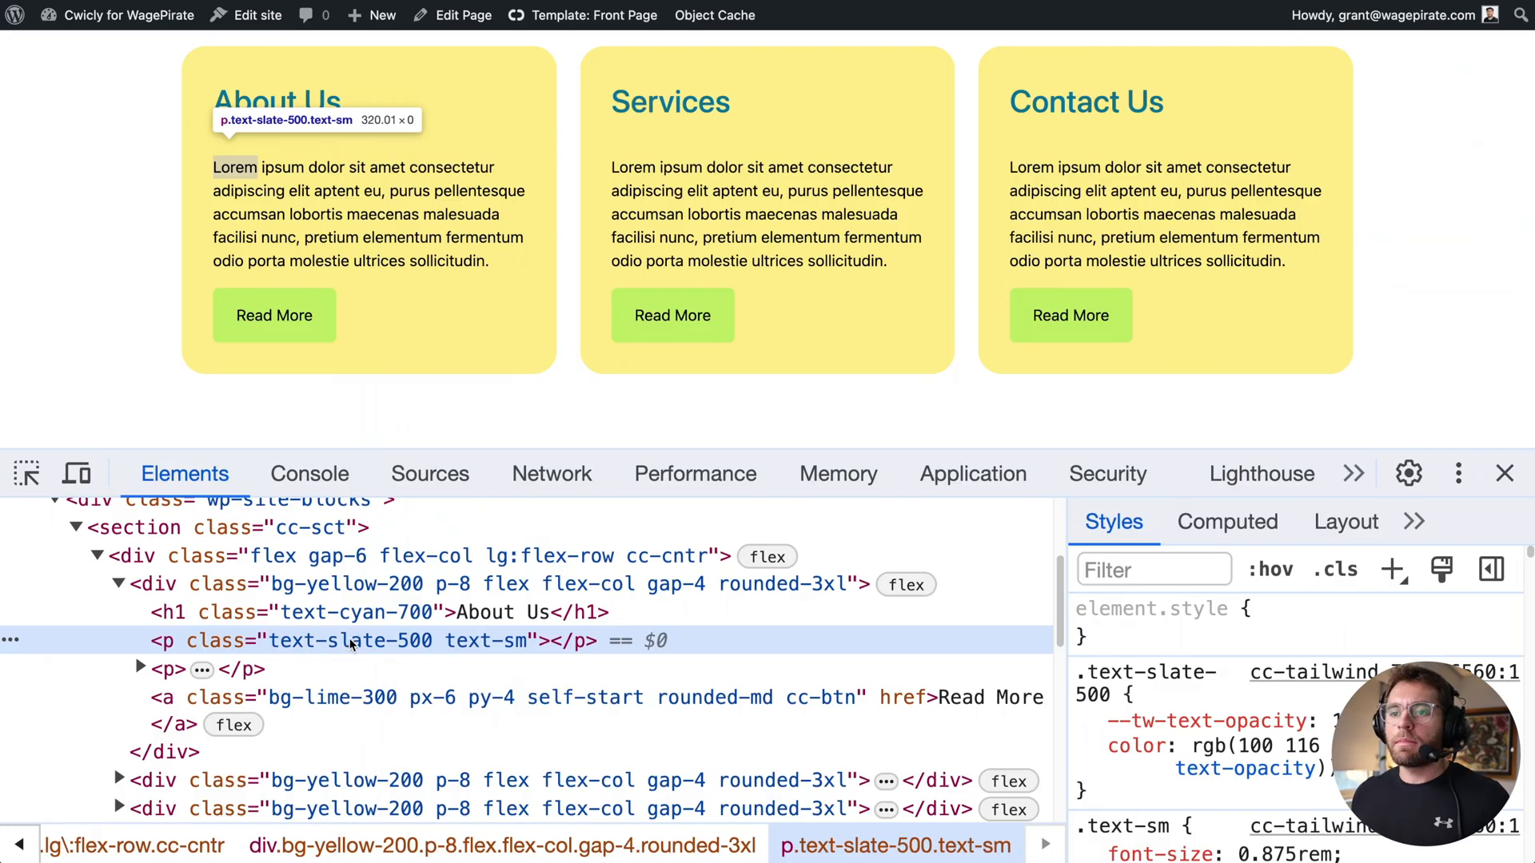
Step: Inspect the updated front page's About Us card markup for an empty meta paragraph between its heading and content
scroll(350, 642, "up", 3)
double_click(351, 632)
key("Escape")
right_click(234, 149)
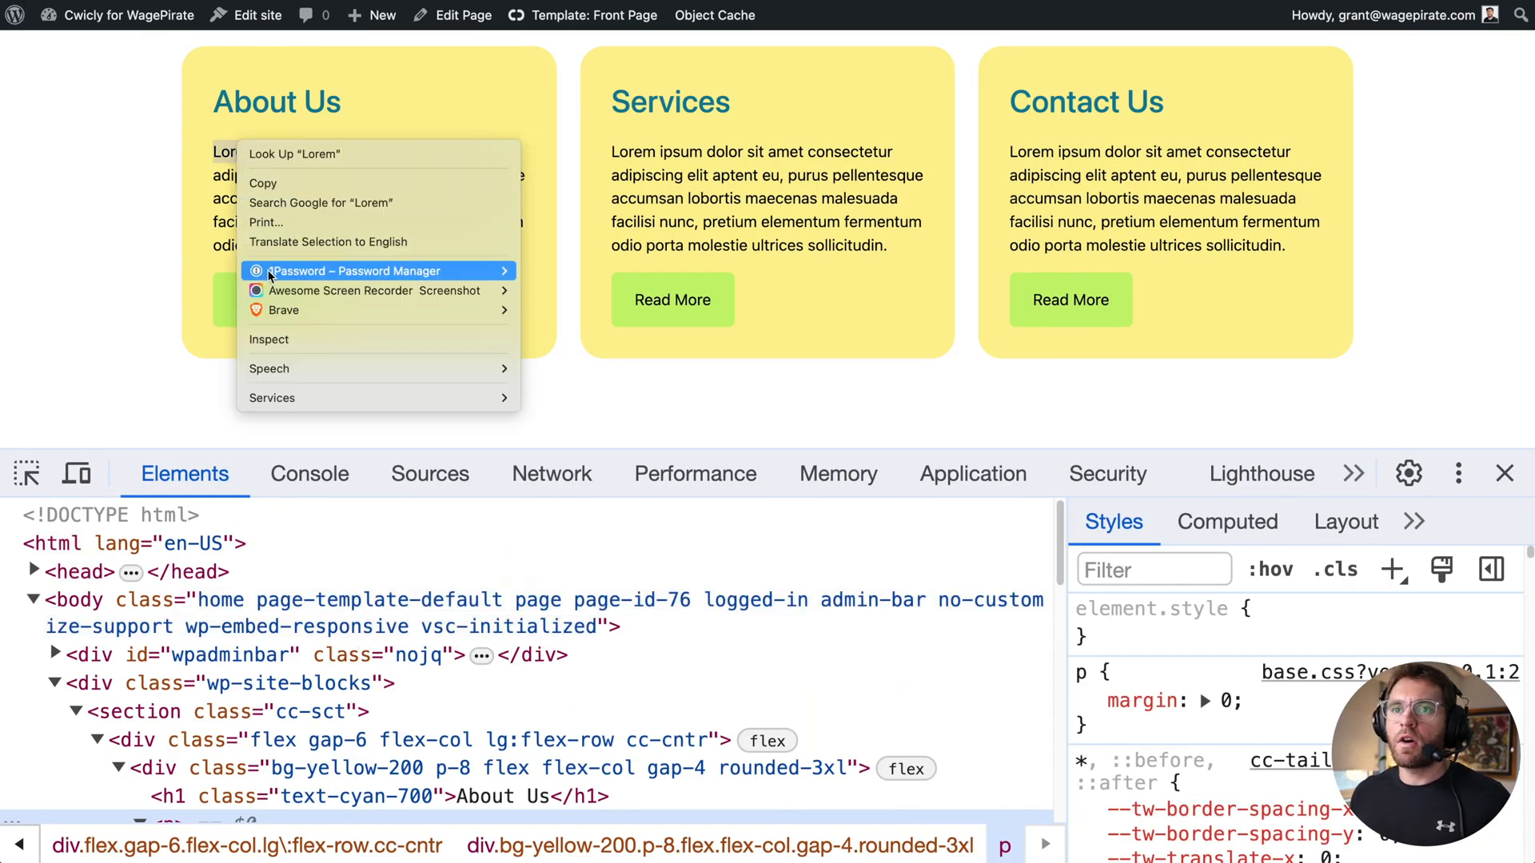
left_click(280, 337)
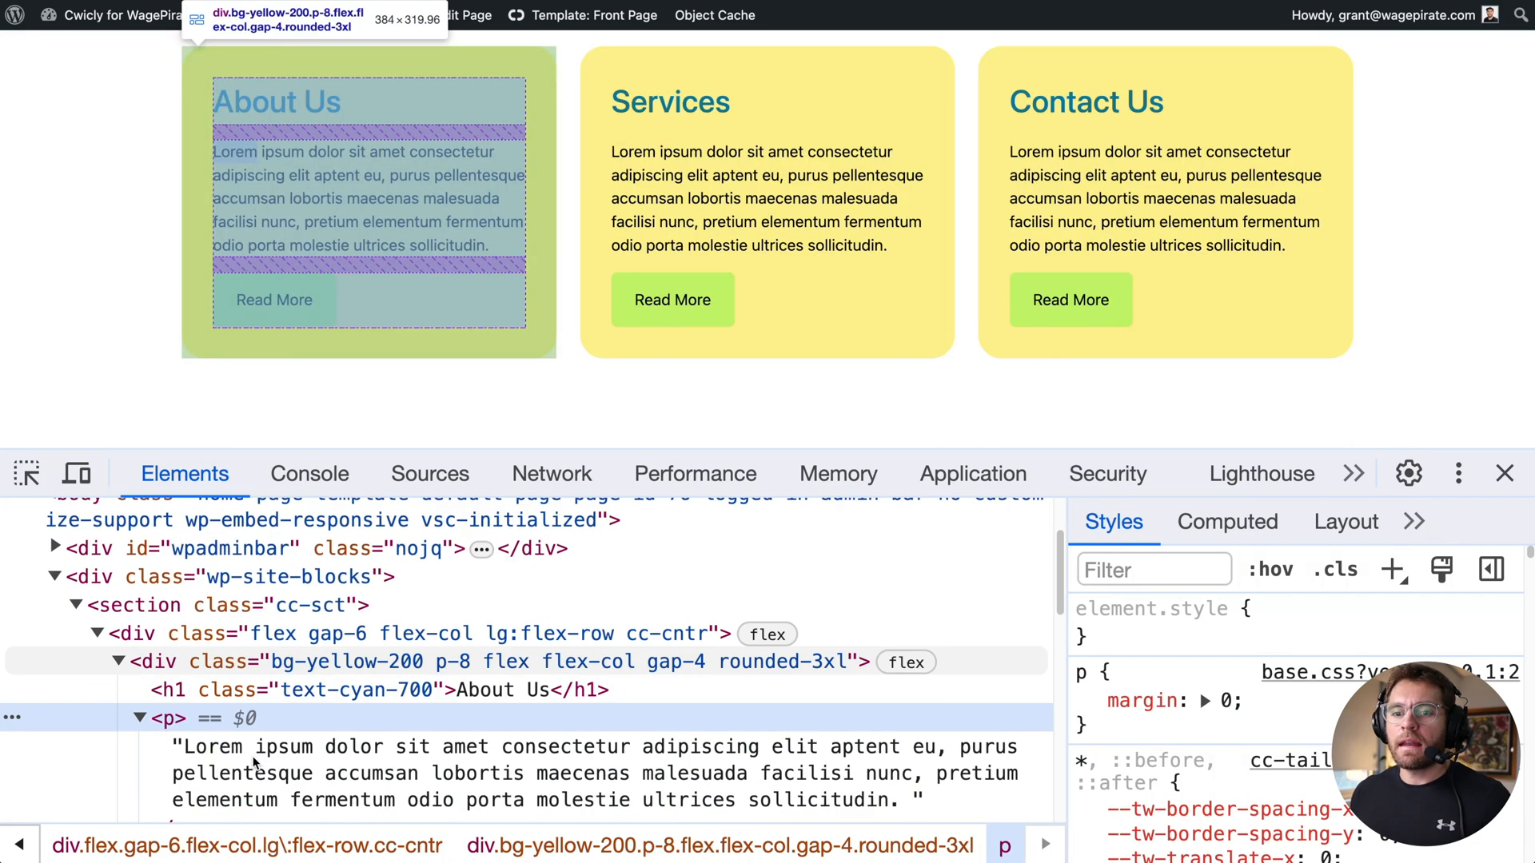
scroll(246, 765, "down", 1)
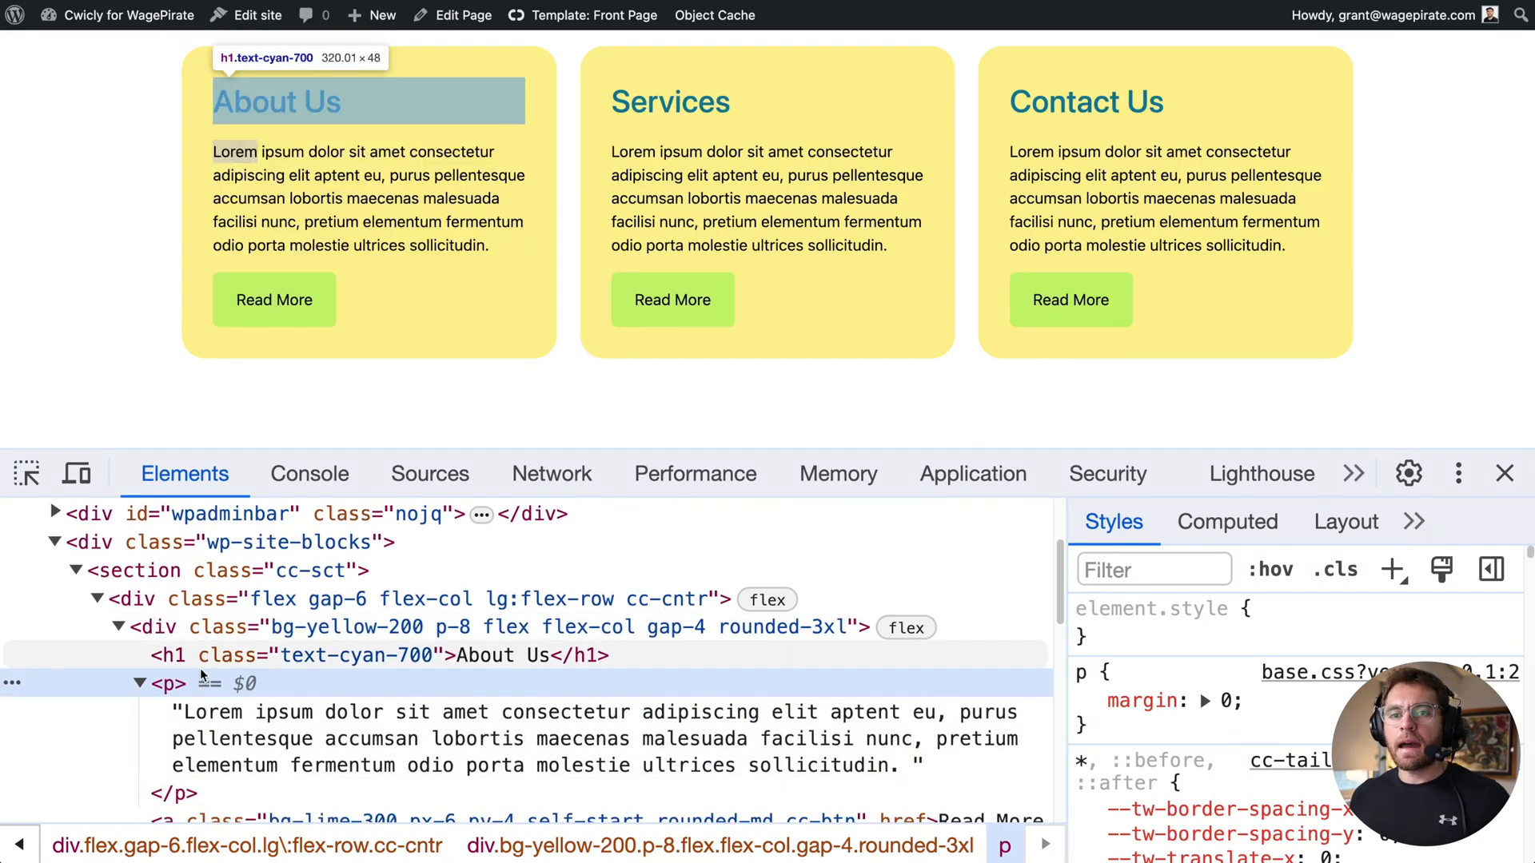